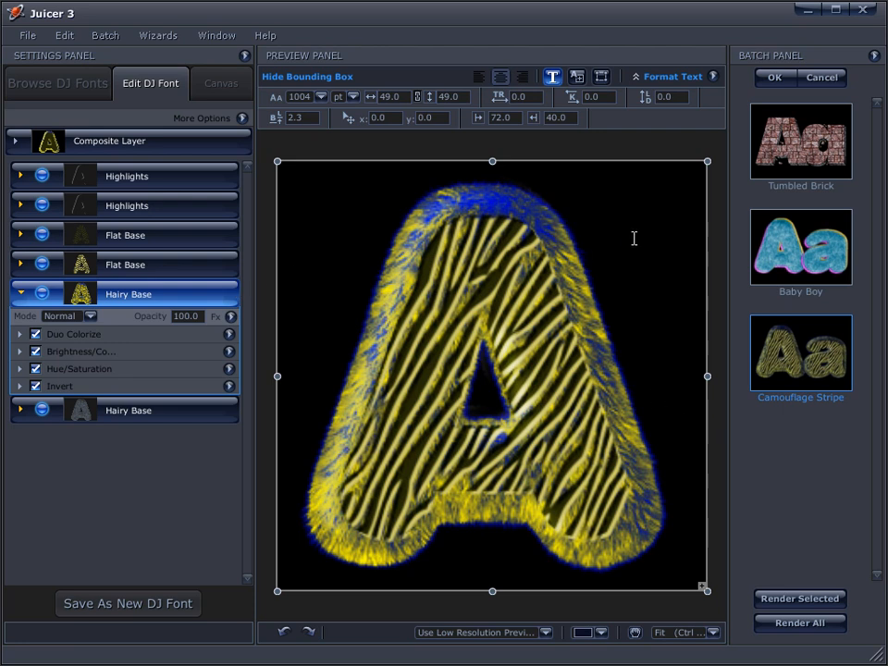
Hide every layer above the bottom Hairy Base layer: the upper Hairy Base, both Flat Base and both Highlights layers.
click(20, 294)
click(42, 293)
click(42, 264)
click(42, 235)
click(42, 205)
click(42, 176)
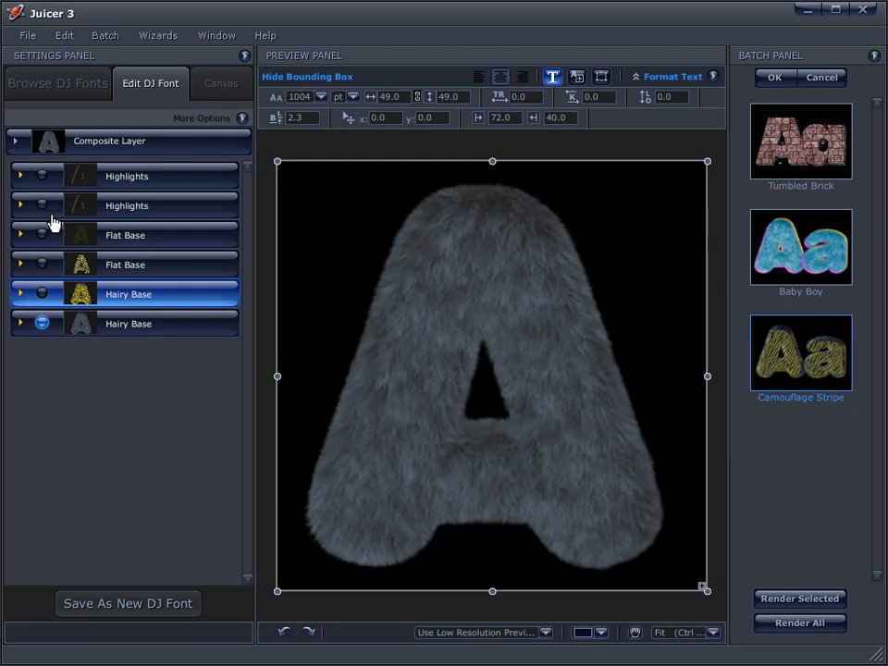
On the bottom Hairy Base layer, disable Duo Colorize and Brightness/Contrast and add a Gradient Fill effect.
click(21, 323)
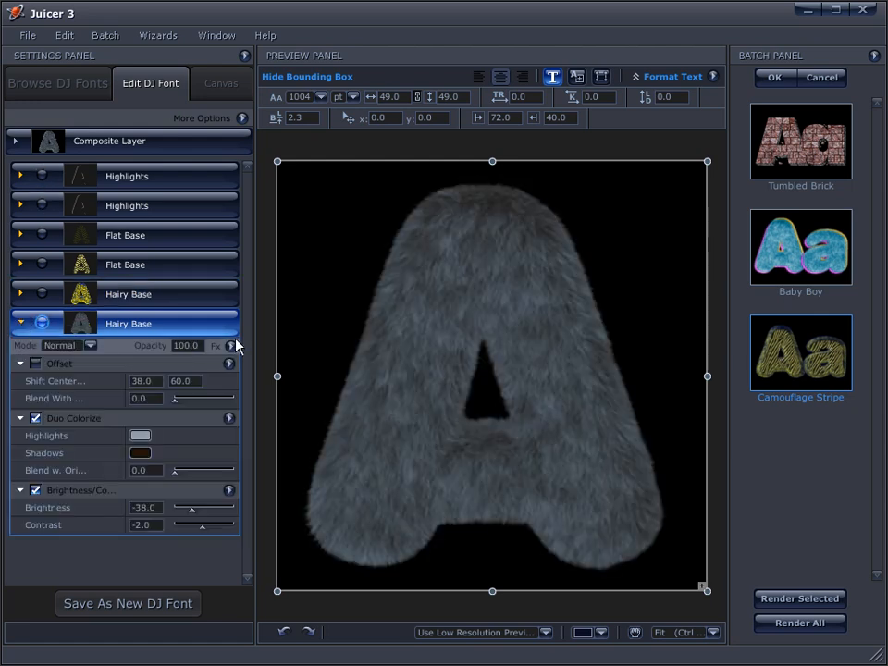
click(35, 418)
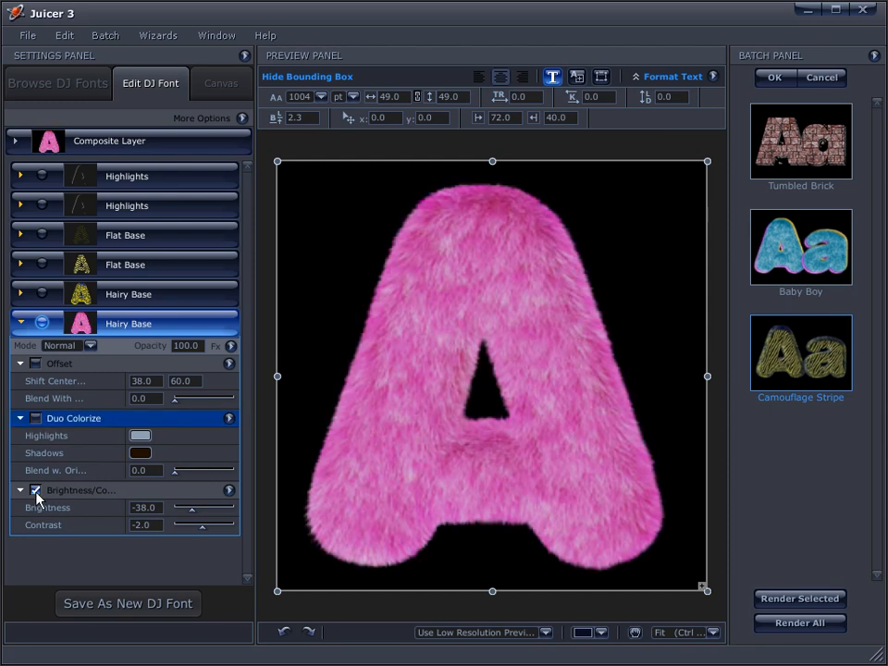
click(36, 491)
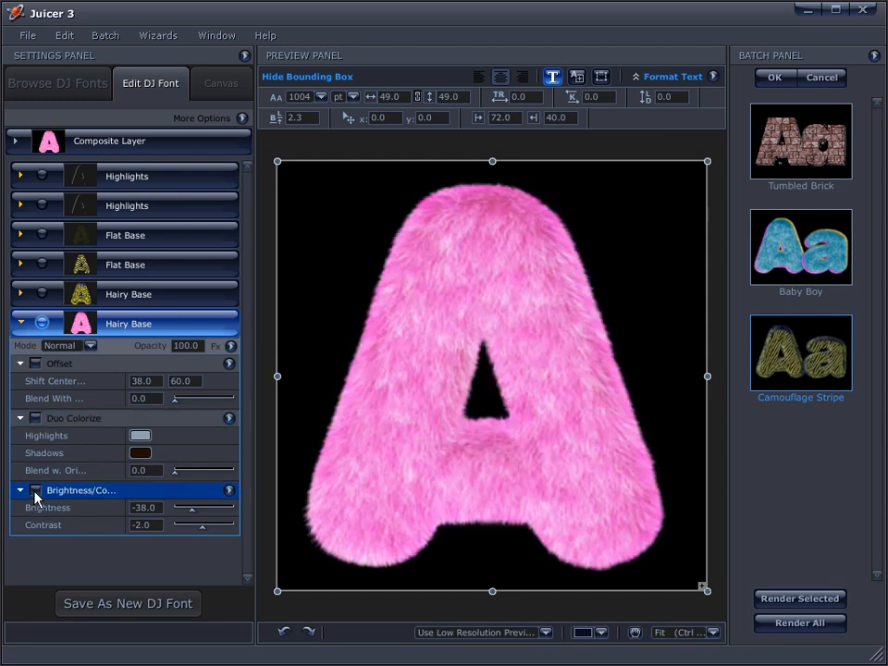
click(231, 346)
click(288, 551)
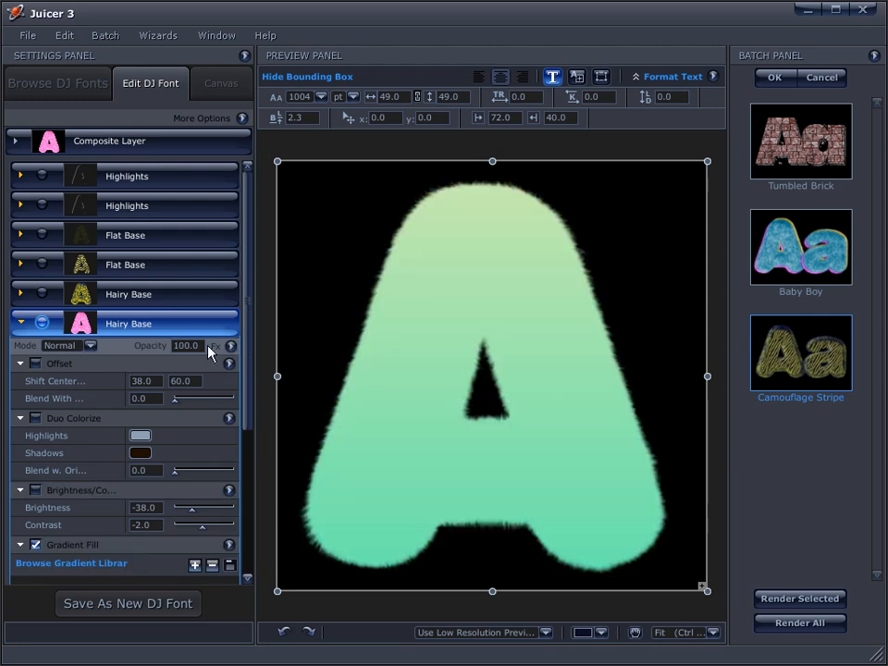
Insert three extra colors into the Gradient Fill and move the Color 1 marker toward the End marker.
drag(254, 376, 254, 545)
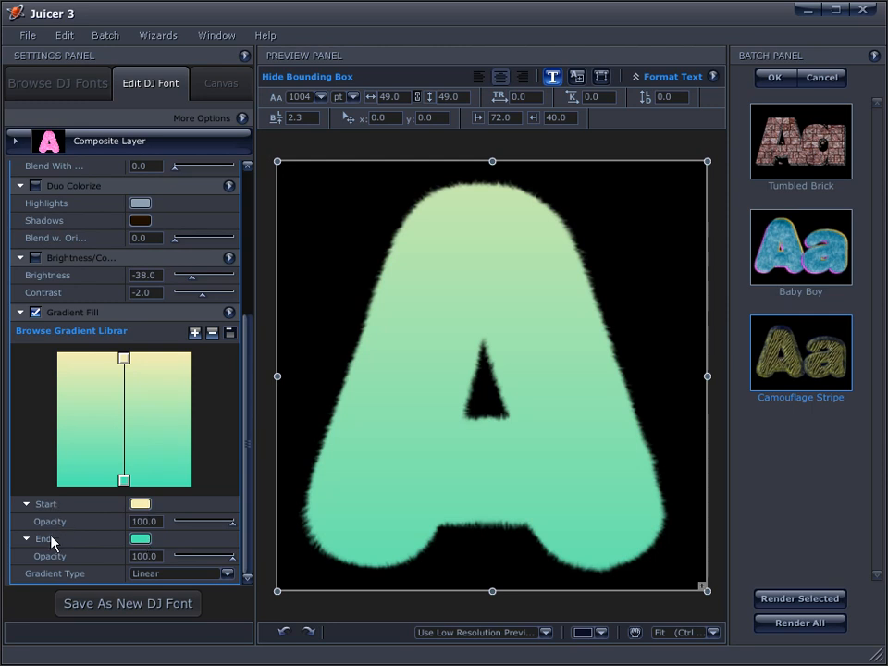
click(196, 332)
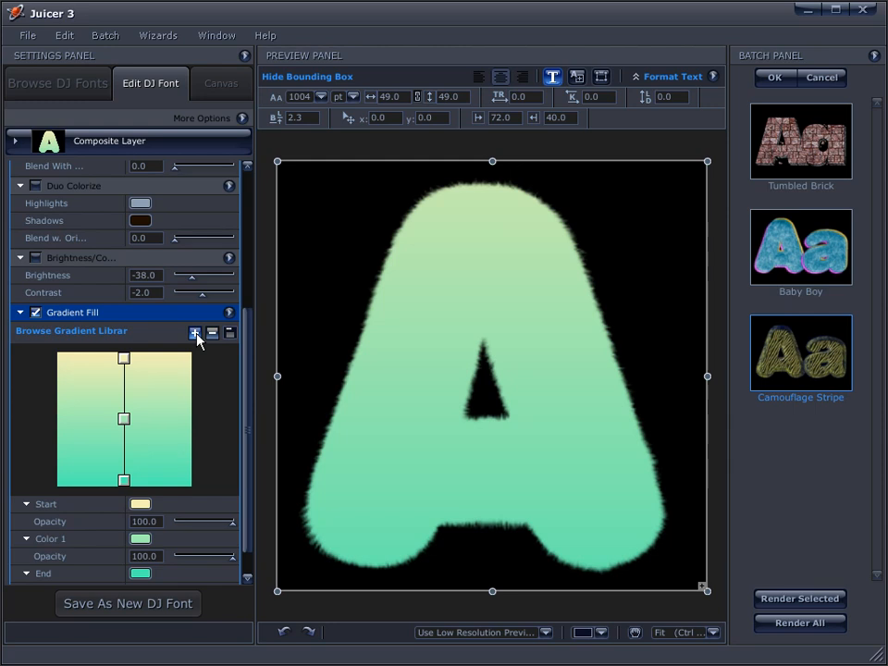
click(195, 332)
click(195, 333)
drag(132, 422, 124, 451)
Set the gradient's End color to dark green 095f40 and Color 1 to a medium green.
drag(245, 501, 244, 567)
click(143, 541)
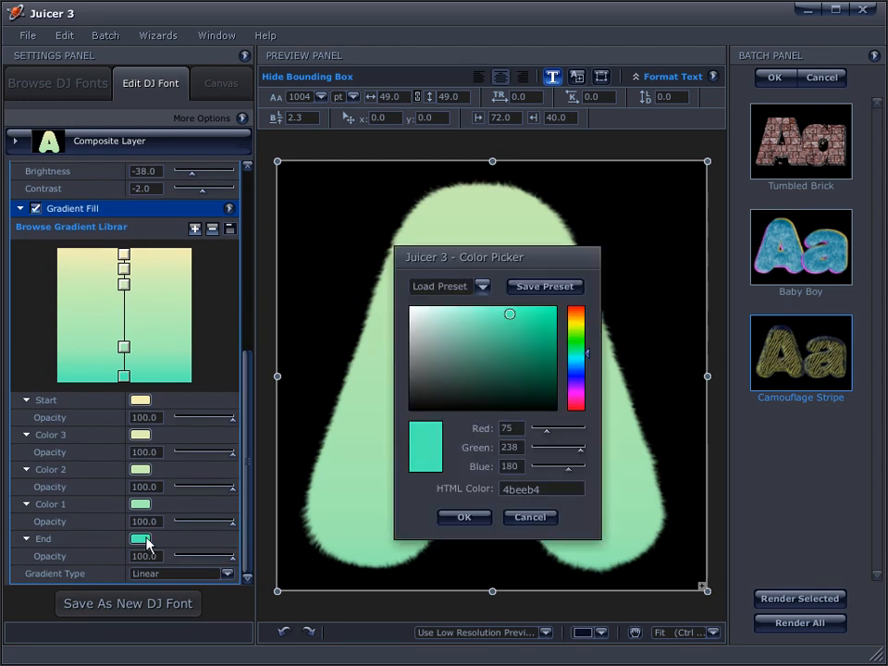
click(541, 371)
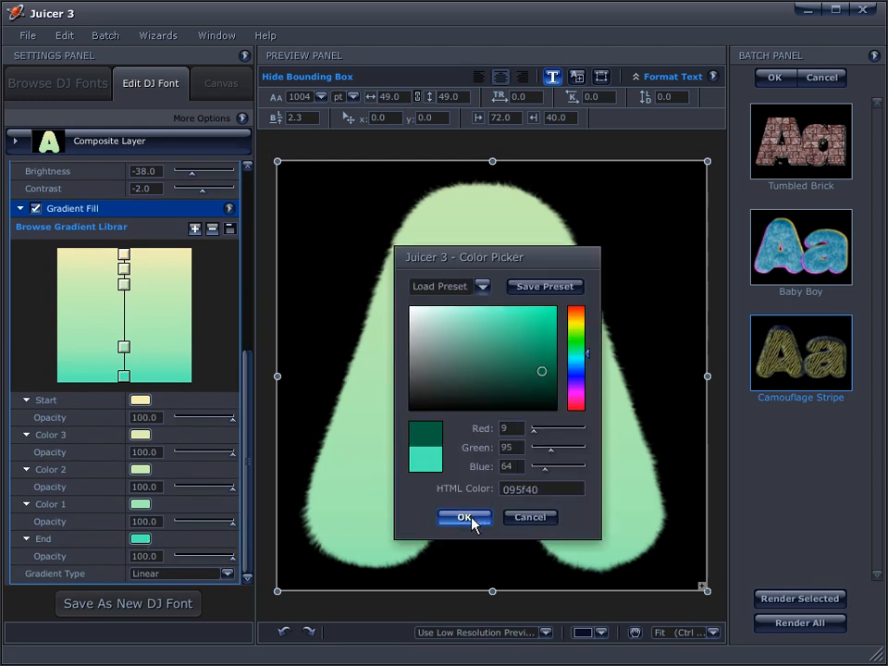
click(465, 518)
click(140, 505)
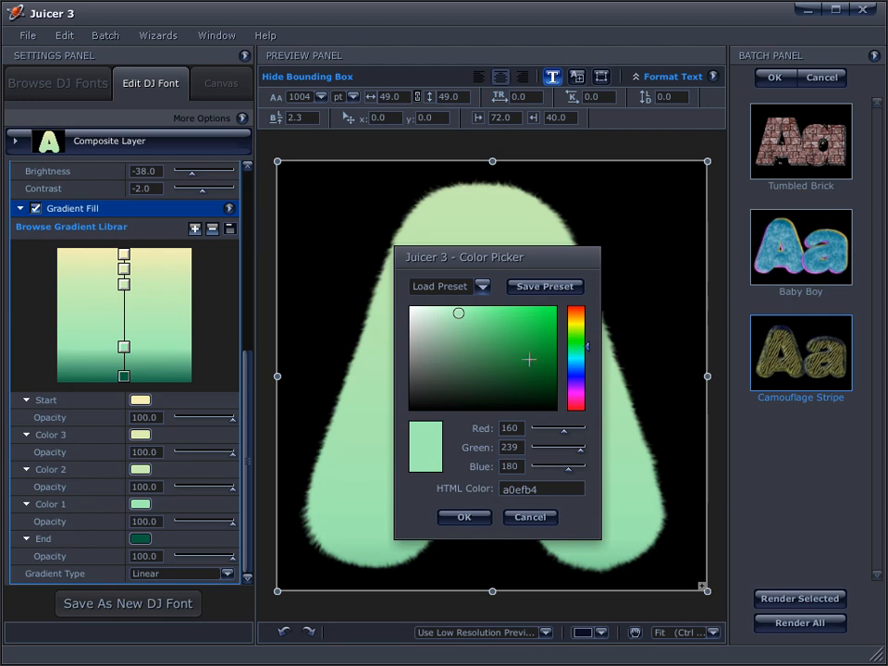
click(508, 331)
click(464, 517)
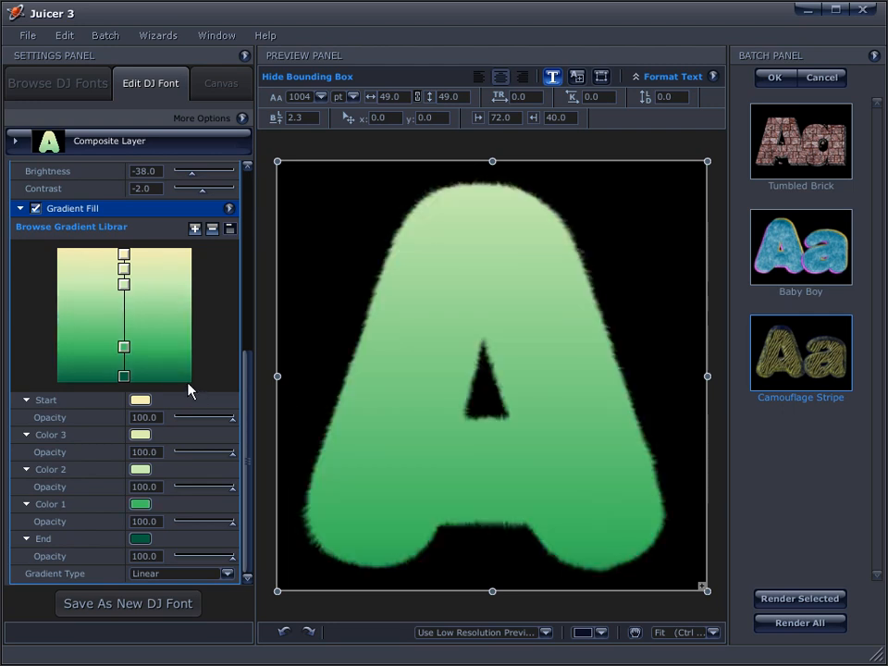
Set the gradient's Start color to bright yellow fbe803 and Color 3 to olive green 91ba23.
click(142, 403)
drag(539, 317, 554, 308)
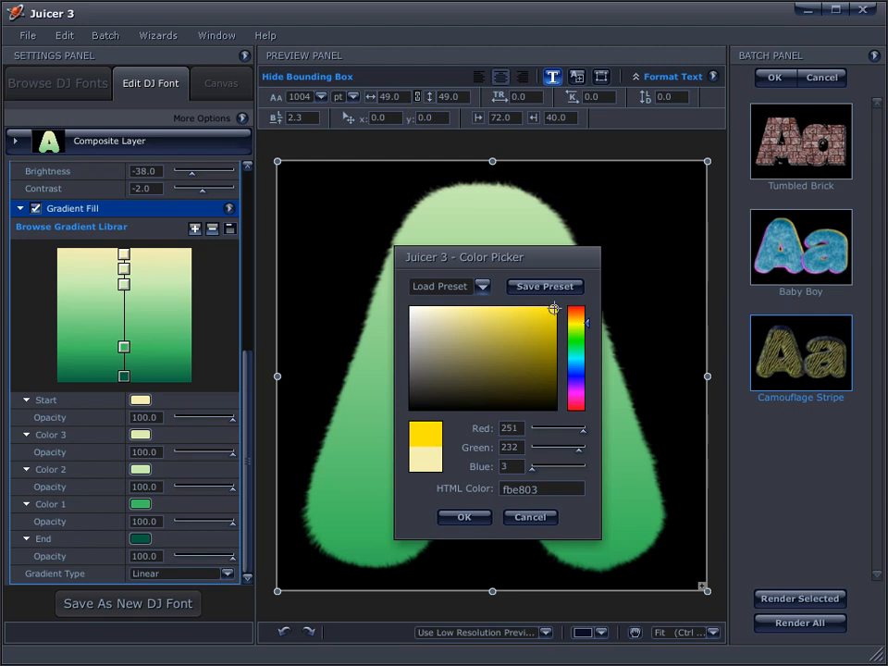
click(462, 519)
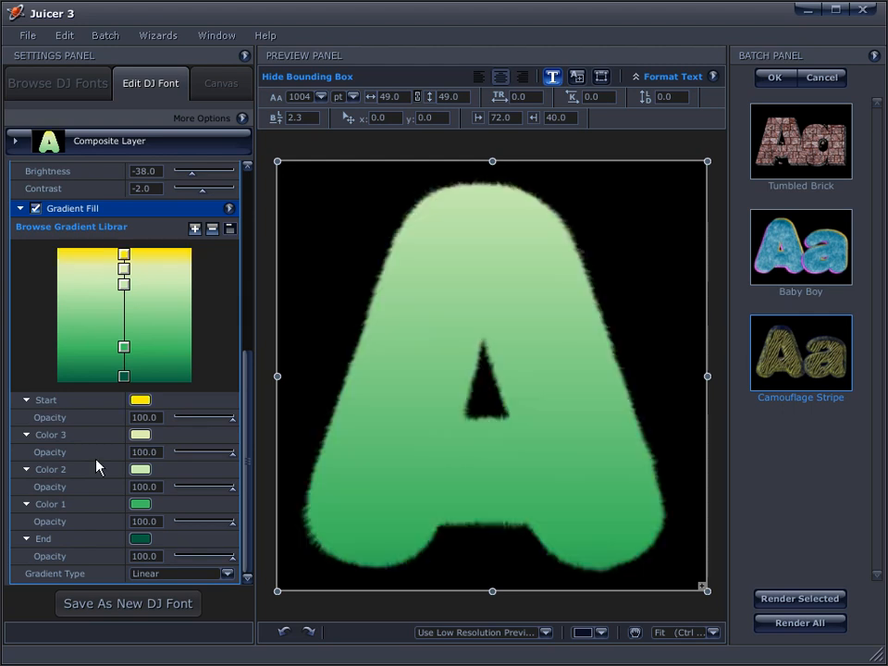
click(140, 434)
click(527, 334)
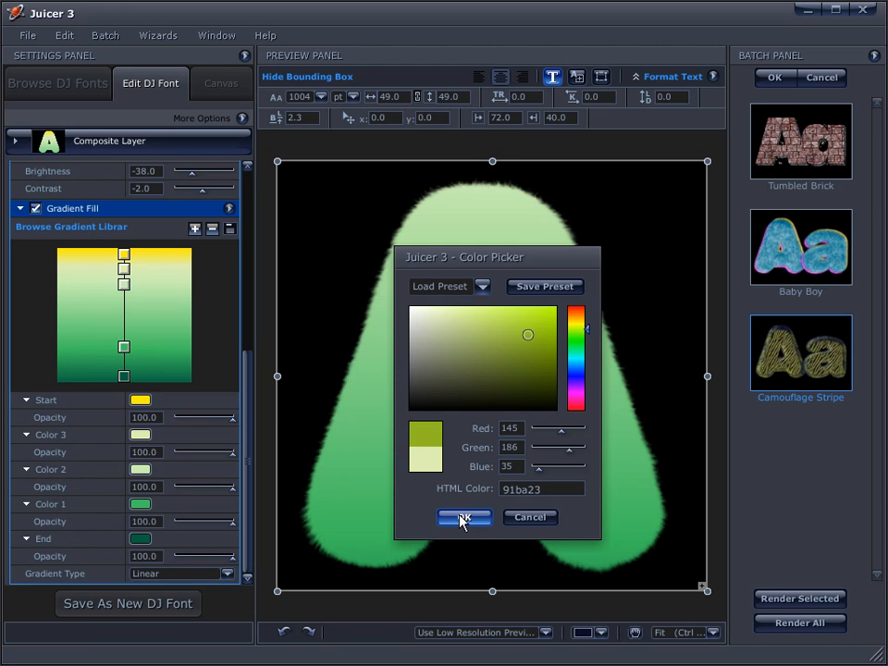
click(463, 518)
Space out the Color 3, Color 2 and Color 1 markers along the lower half of the gradient line.
mouse_move(124, 284)
mouse_down()
mouse_move(128, 320)
mouse_move(126, 273)
mouse_move(124, 288)
mouse_up()
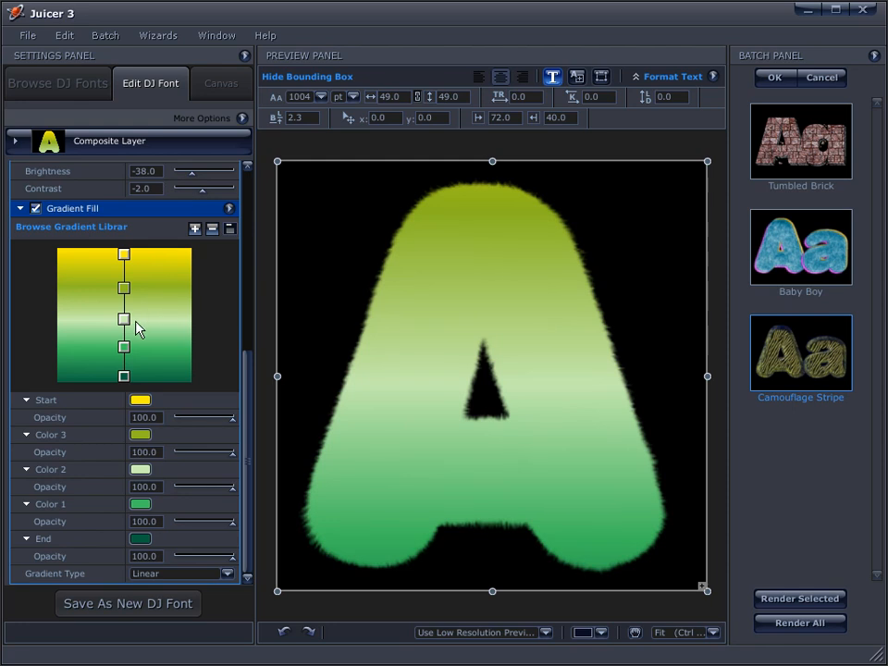
drag(125, 320, 125, 305)
drag(125, 348, 124, 340)
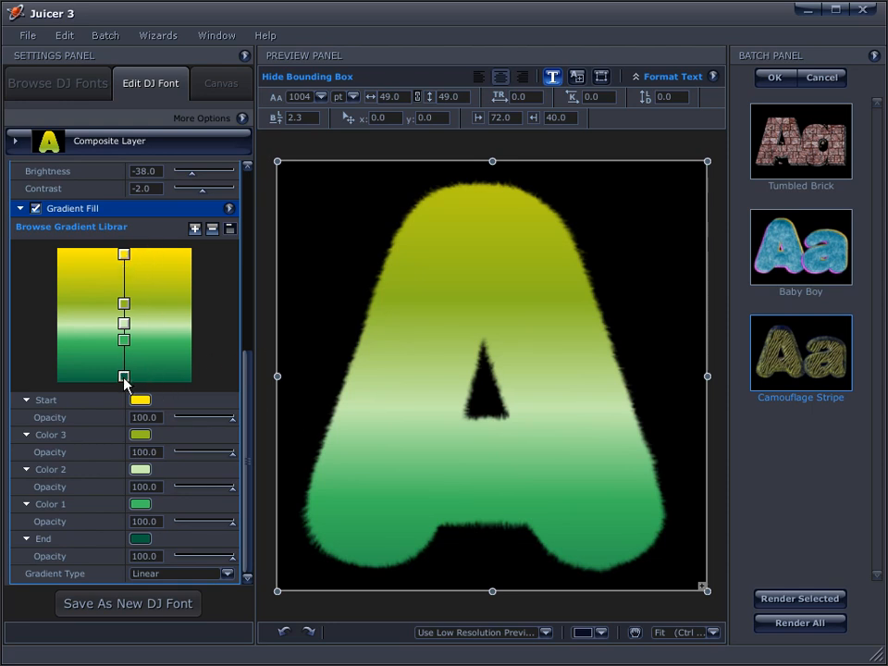
Rotate the gradient by moving its end markers so it runs diagonally from End at the upper left to Start at the lower right.
drag(123, 378, 75, 371)
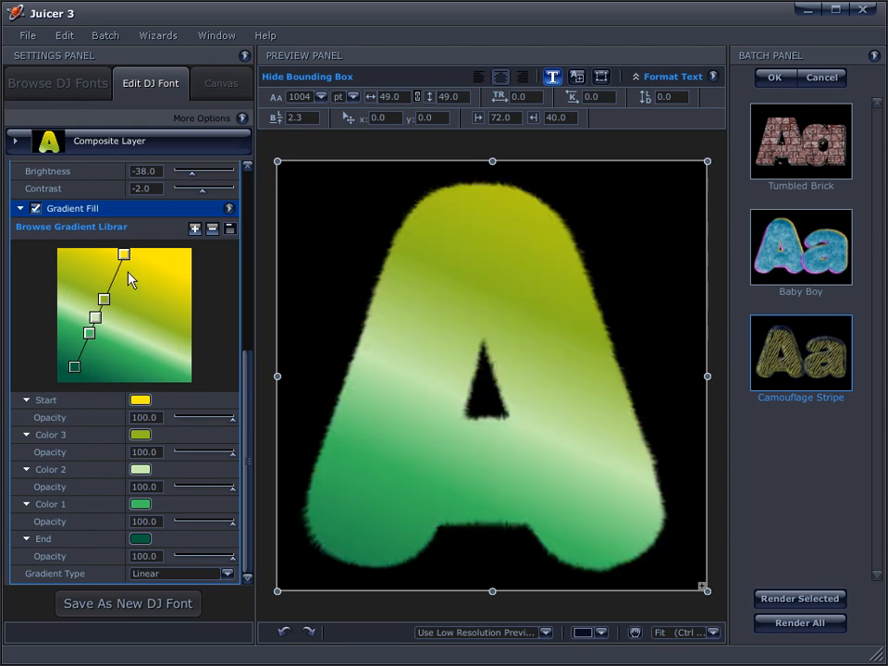
drag(123, 255, 170, 270)
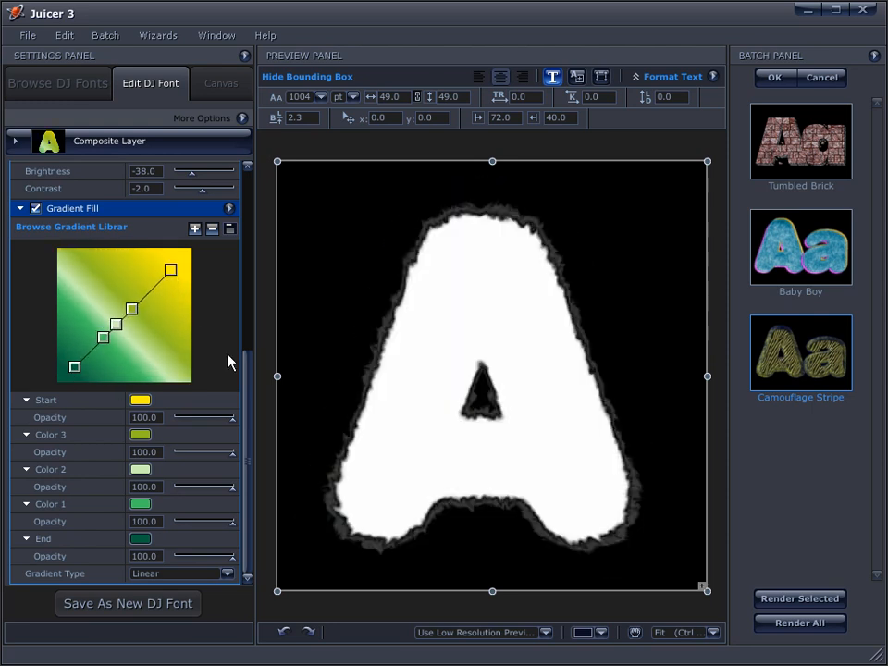
drag(74, 368, 68, 328)
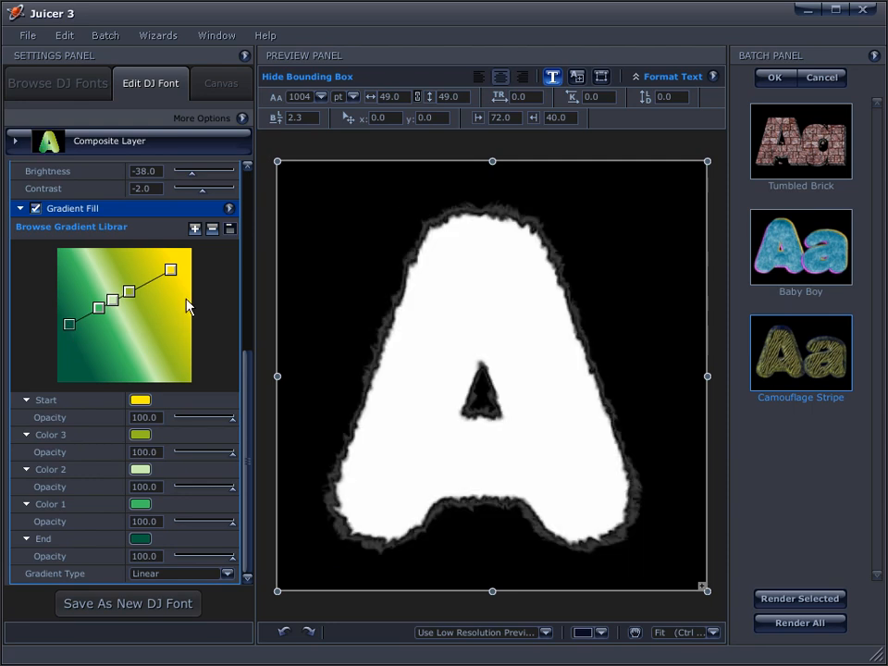
drag(170, 269, 184, 330)
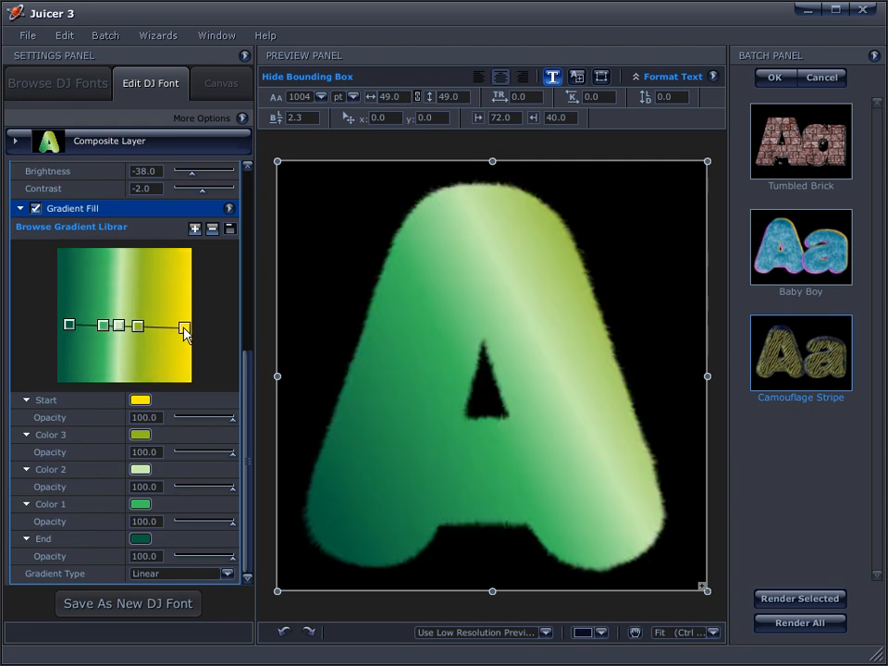
drag(71, 323, 74, 268)
drag(184, 330, 176, 364)
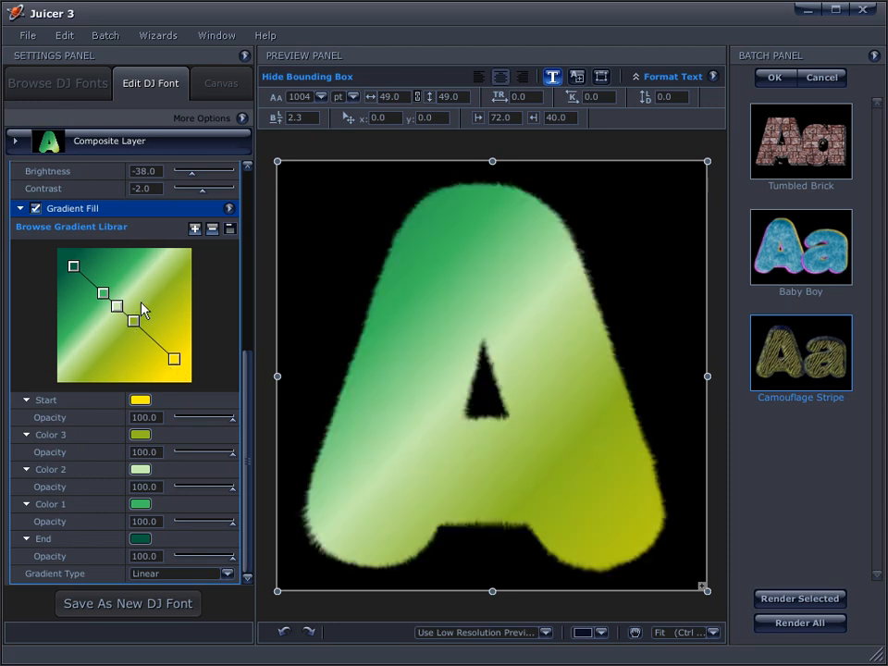
Redistribute the intermediate color markers along the diagonal and pull the Start marker slightly inward.
drag(136, 329, 151, 343)
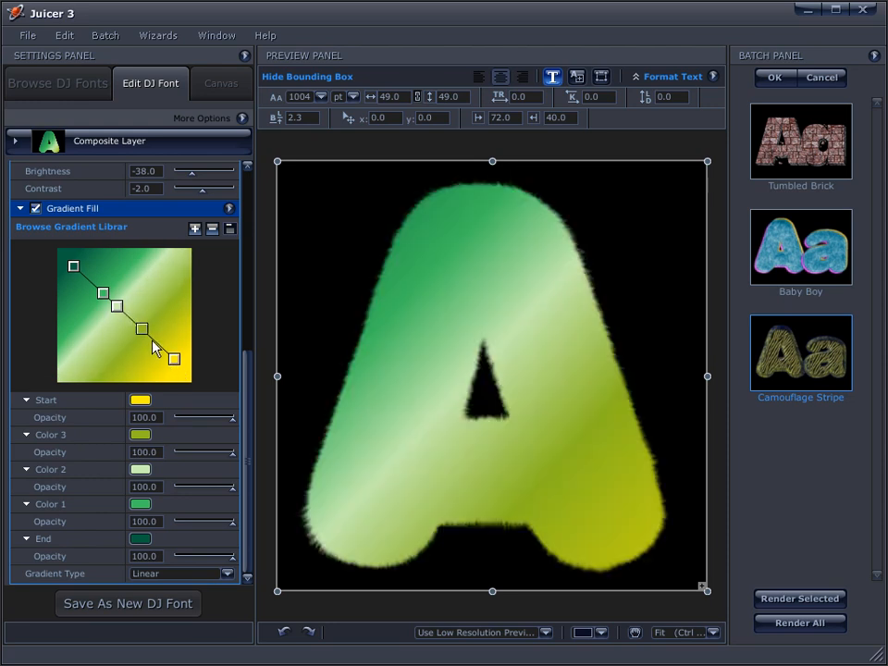
drag(116, 305, 83, 275)
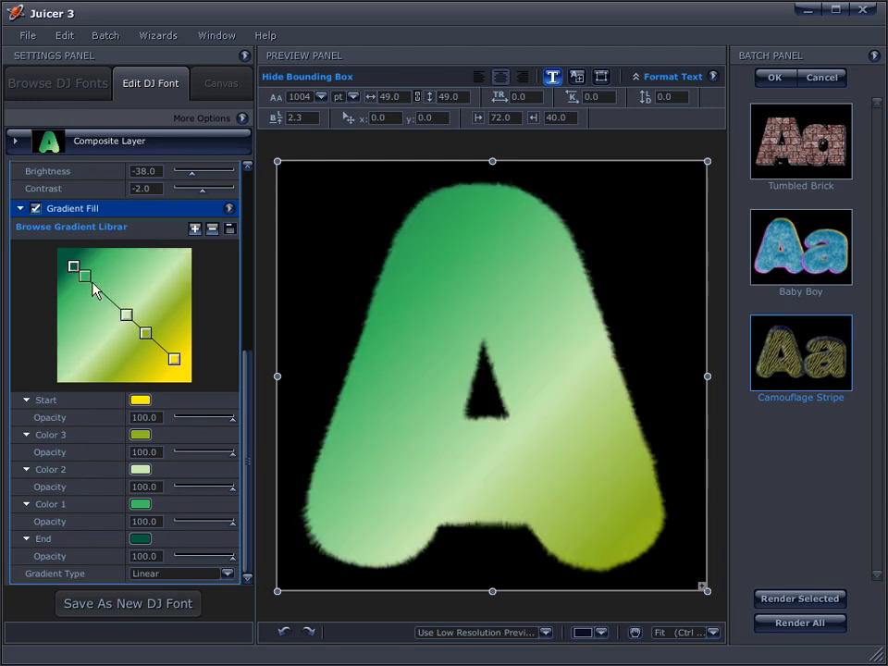
drag(129, 316, 101, 292)
drag(149, 337, 121, 311)
drag(177, 362, 163, 351)
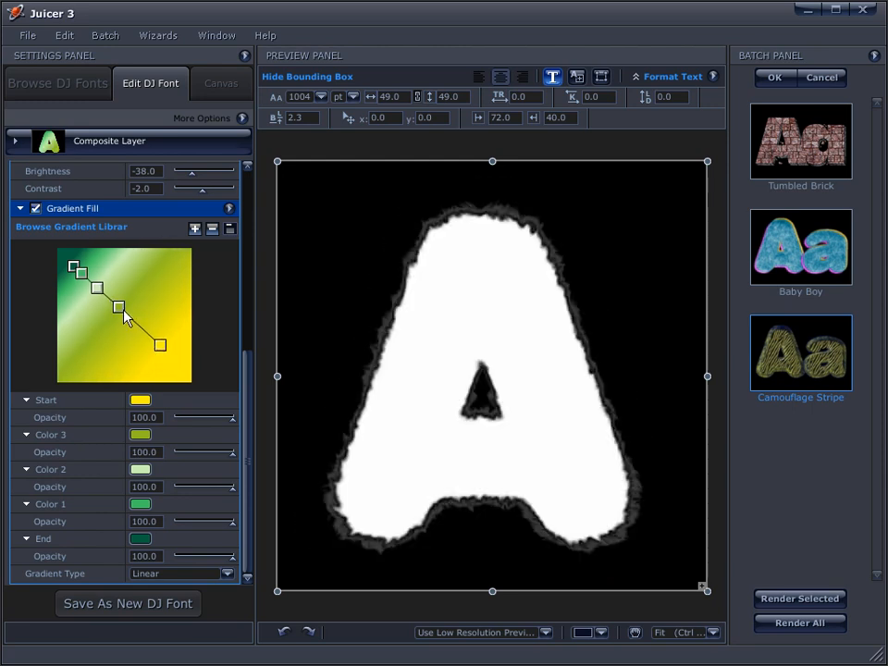
drag(121, 313, 133, 324)
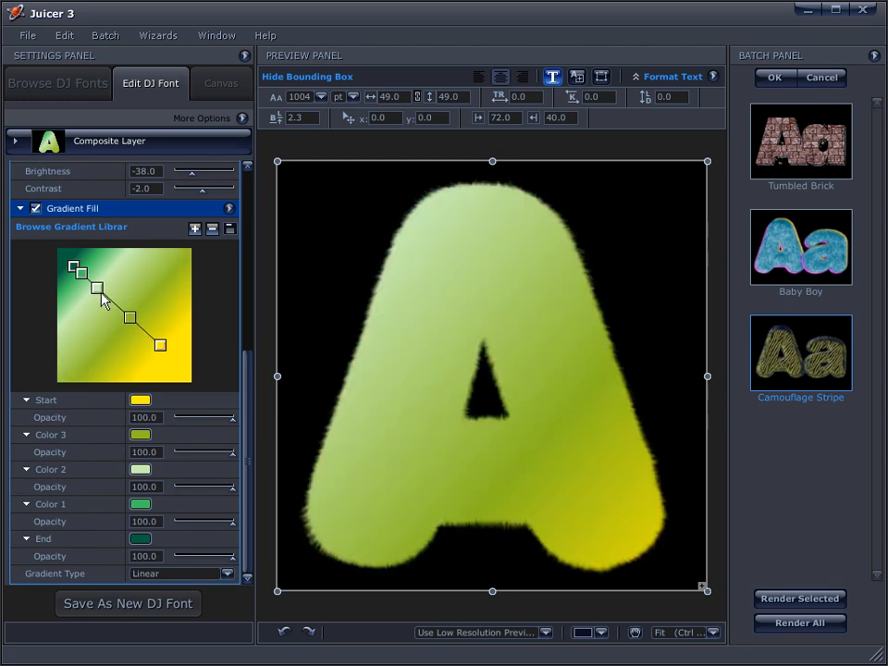
mouse_move(97, 288)
mouse_down()
mouse_move(109, 299)
mouse_move(90, 281)
mouse_up()
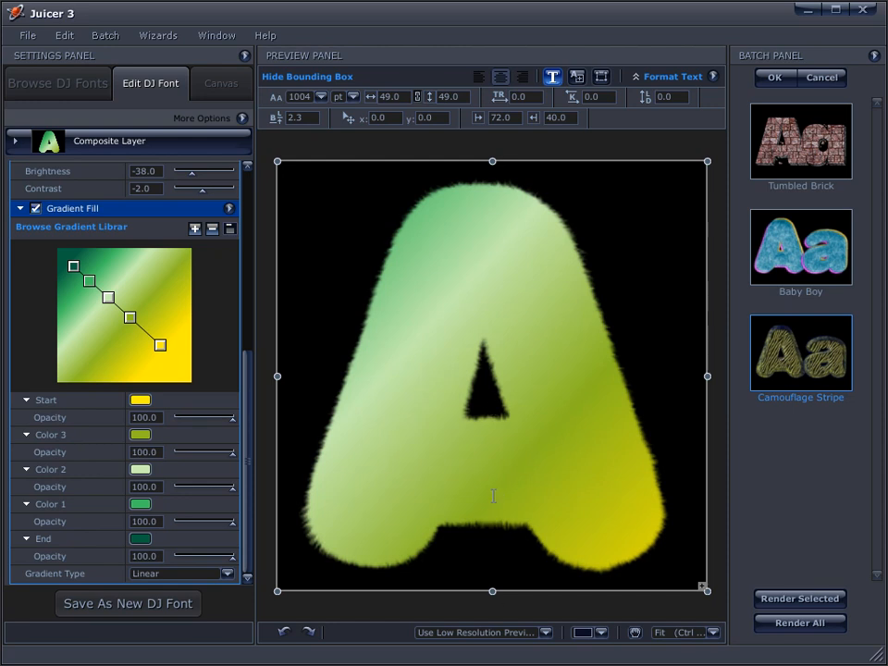
Fine-tune the gradient's angle and spread by moving End inward toward the center and Start back out toward the lower-right corner.
drag(163, 353, 143, 352)
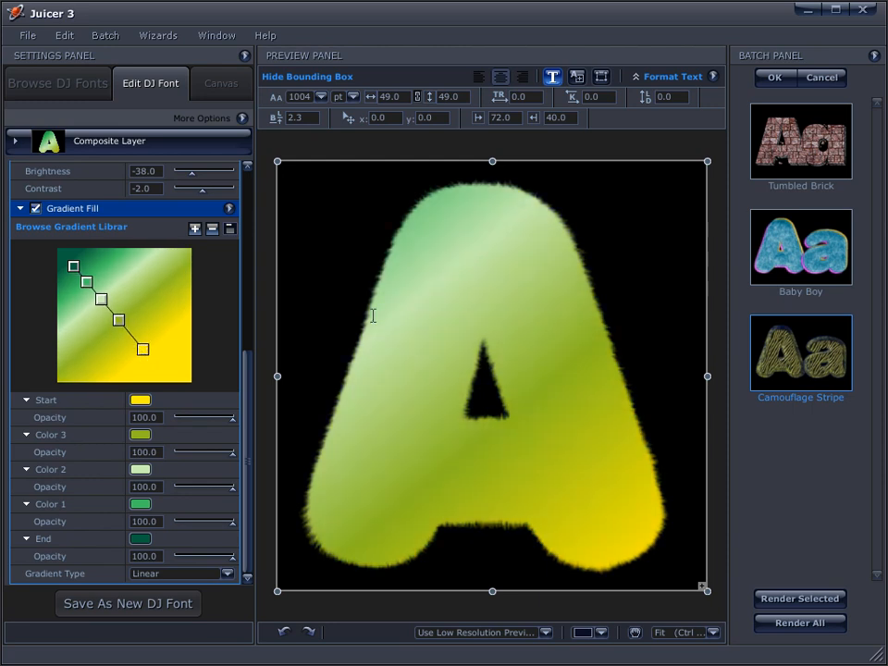
drag(75, 272, 96, 286)
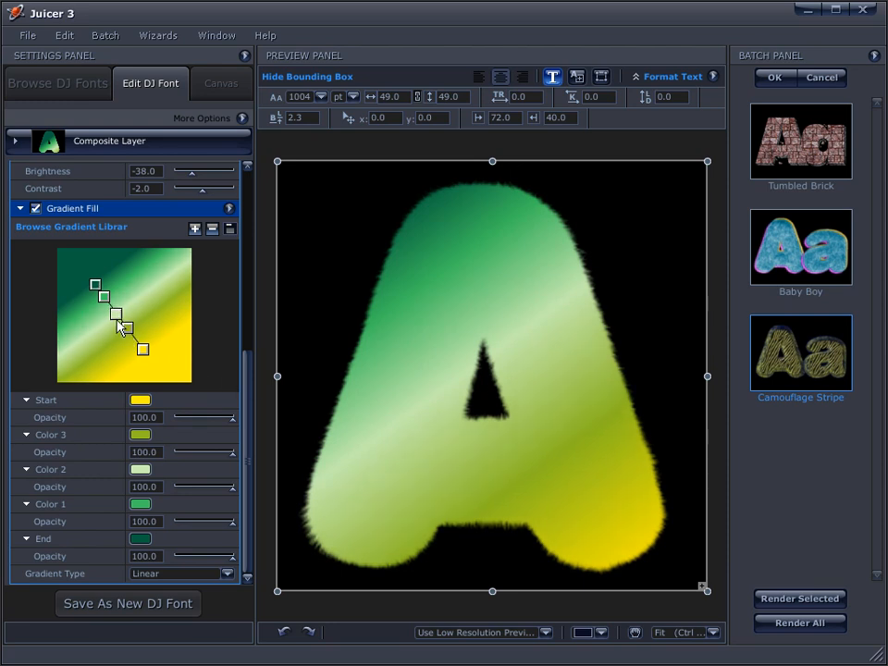
drag(95, 285, 95, 289)
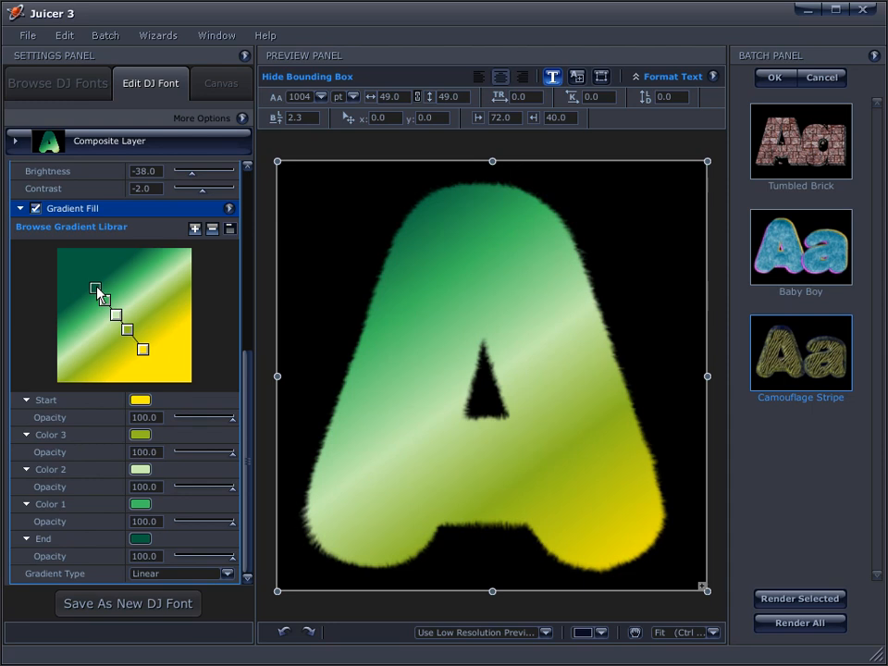
drag(150, 359, 170, 366)
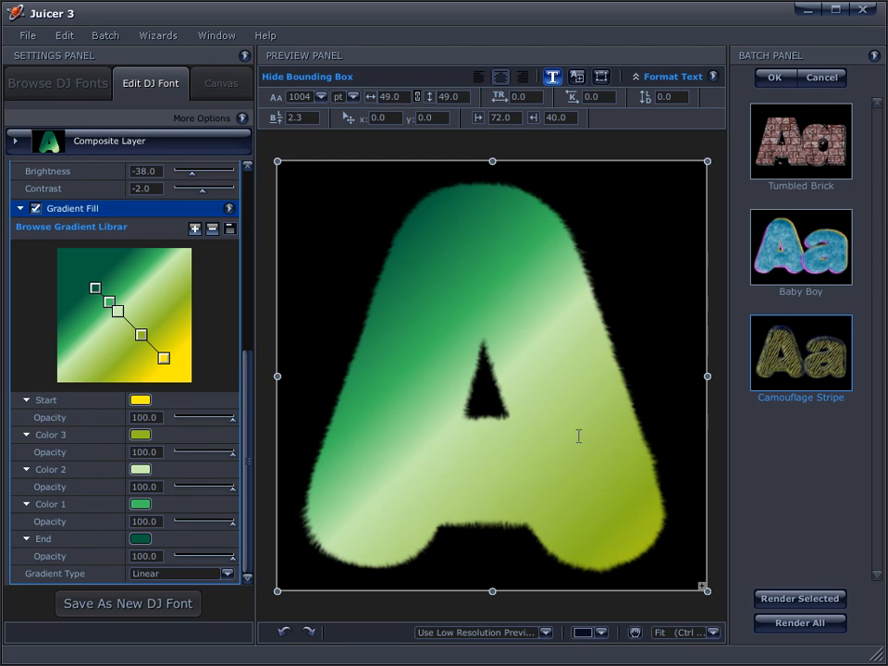
Browse the gradient library and preview the Cherries, Chemical and Blue Eclipse gradients on the letter.
click(66, 232)
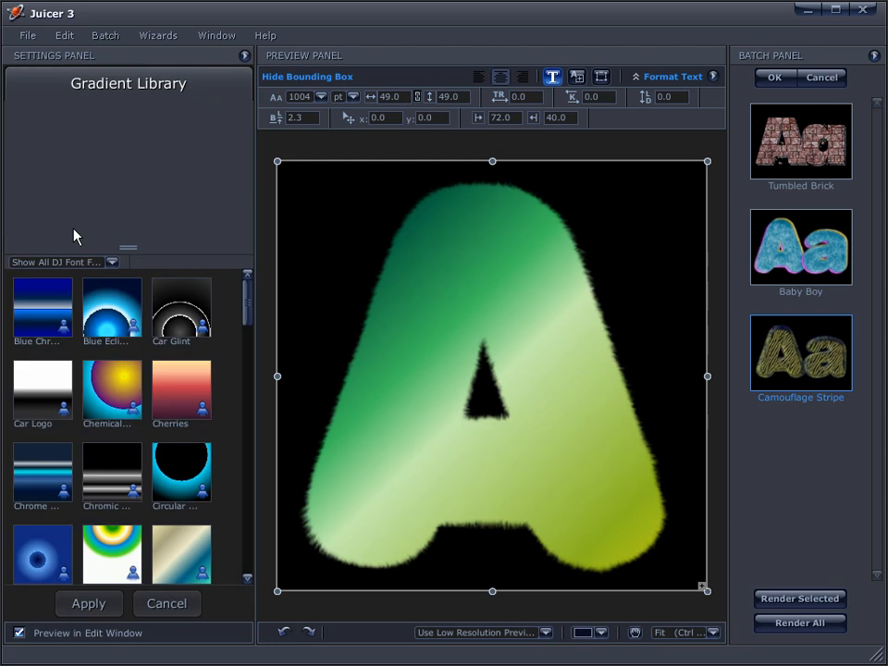
click(181, 392)
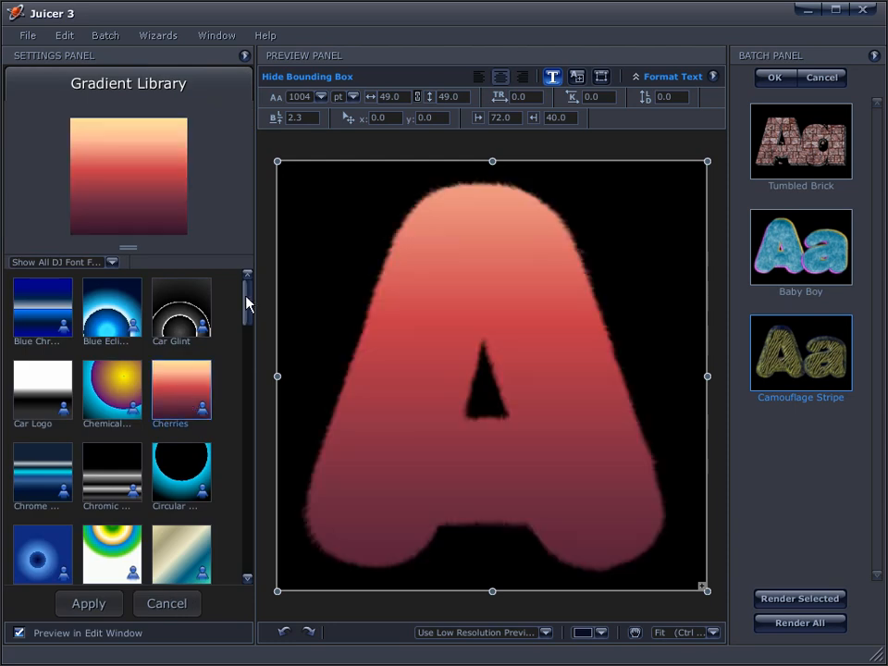
click(118, 383)
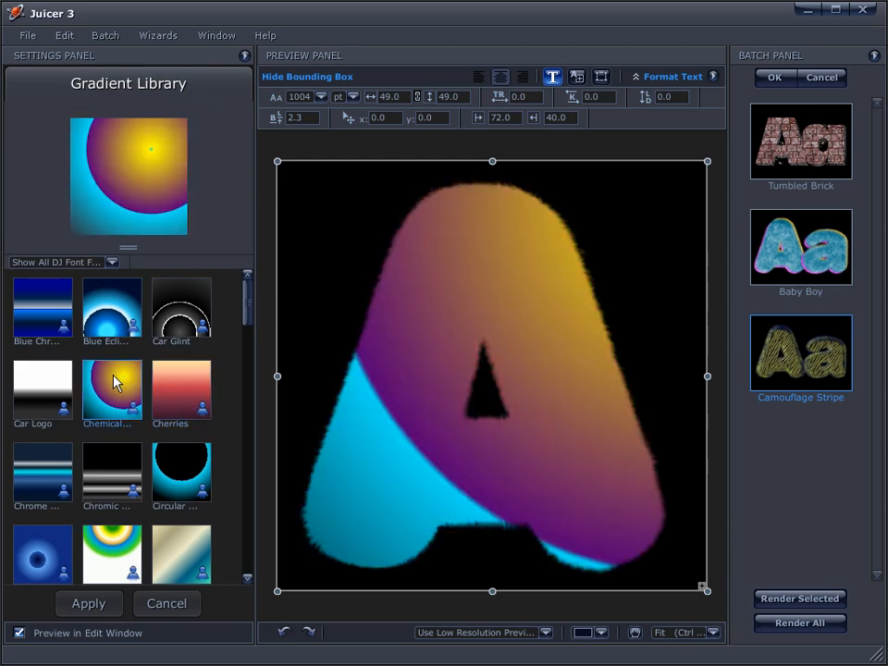
click(109, 324)
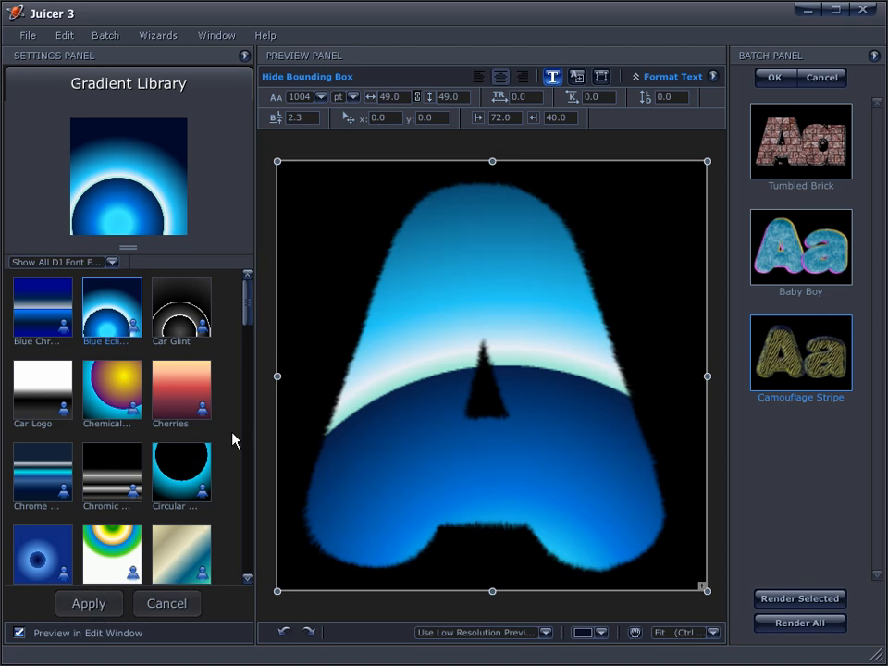
Preview the diagonal golden, red glow and fresh green gradients further down the library.
scroll(246, 318, down, 4)
click(191, 527)
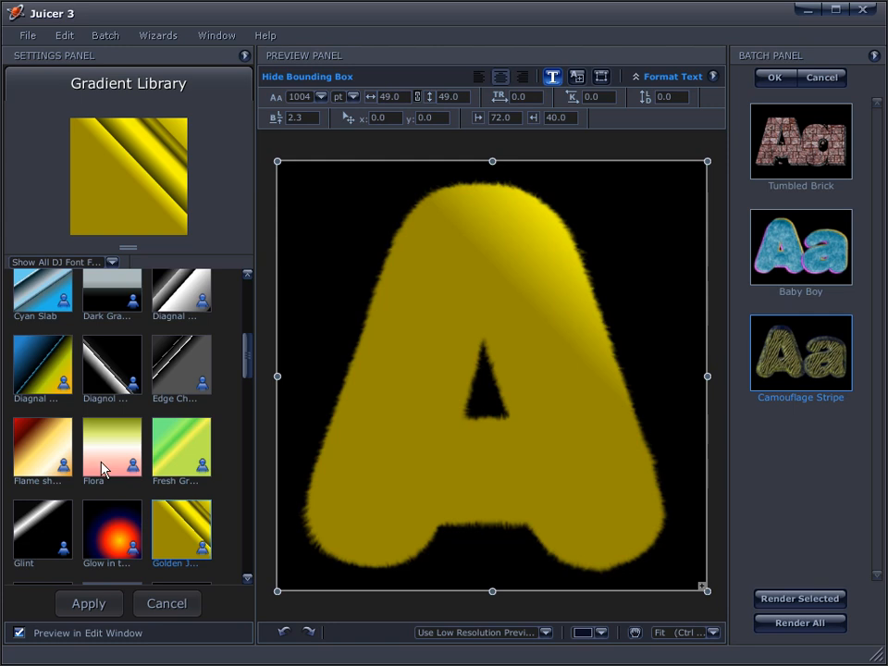
click(115, 539)
click(198, 447)
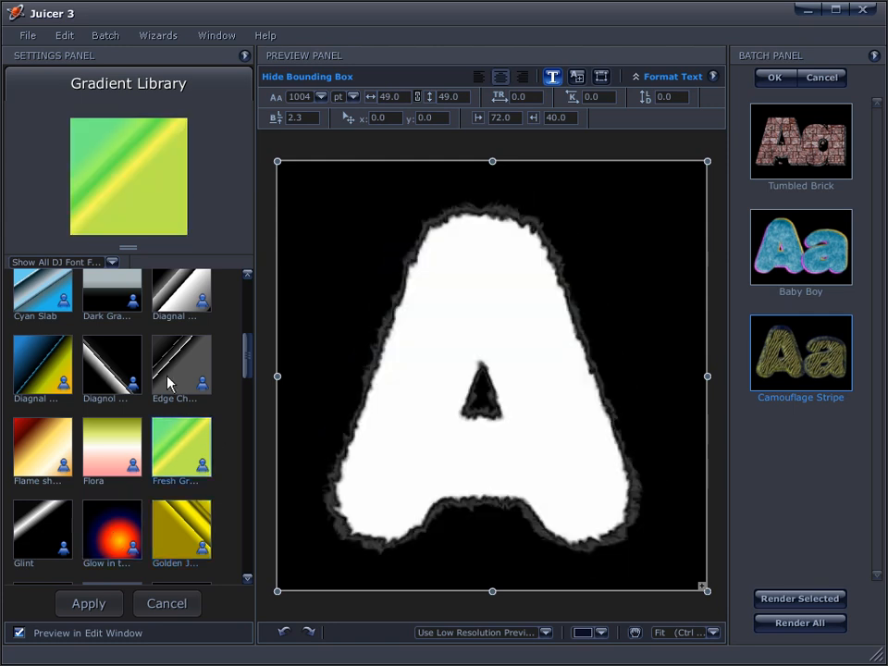
Preview the yellow-on-blue Lemon and red Molten gradients, and apply Olive Twirls to the layer.
scroll(169, 382, down, 5)
click(120, 361)
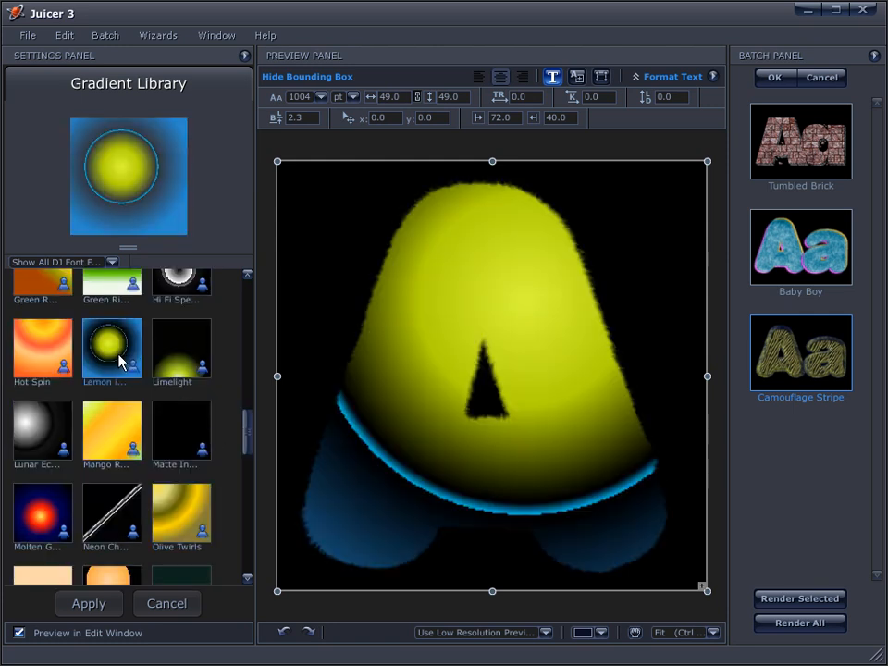
click(37, 514)
click(176, 513)
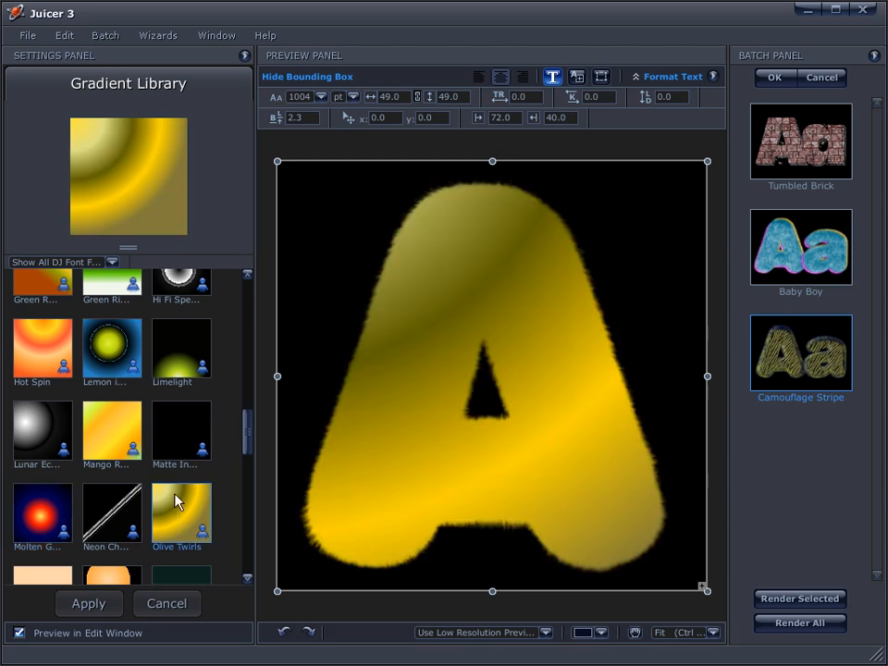
click(89, 604)
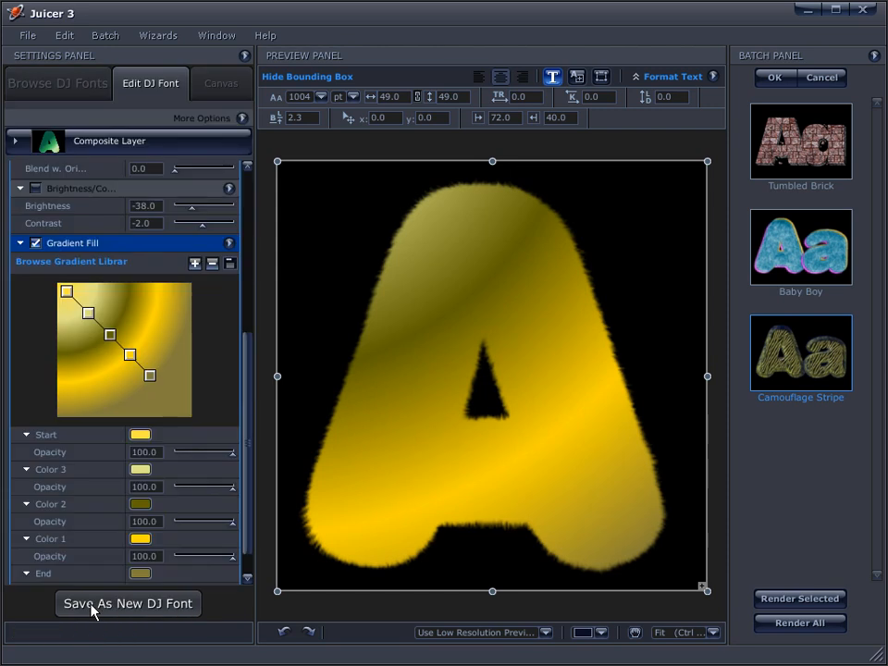
Bunch the Color 1, Color 2 and Color 3 markers toward the End marker and pull Start inward along the diagonal.
drag(246, 411, 242, 471)
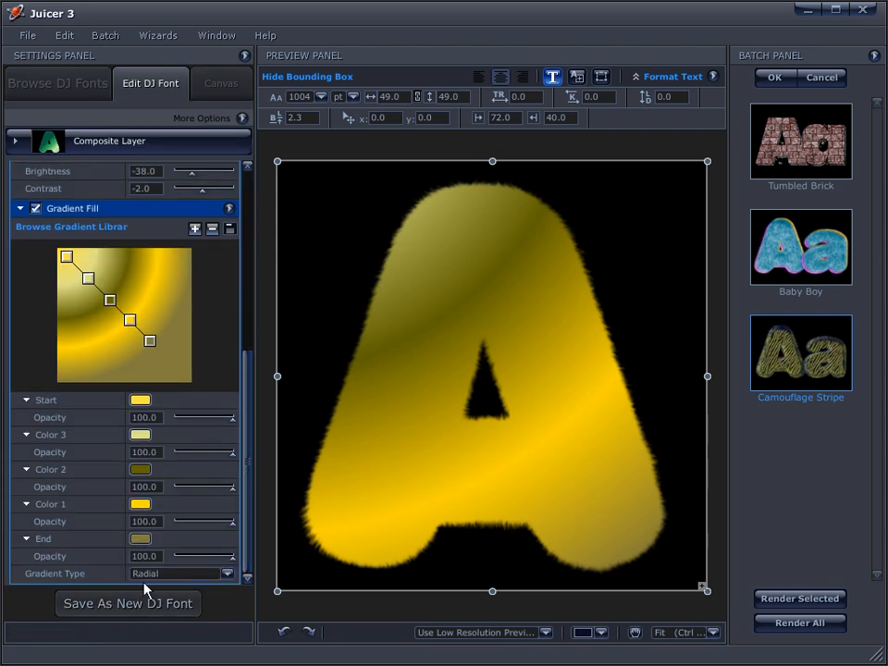
drag(248, 393, 240, 290)
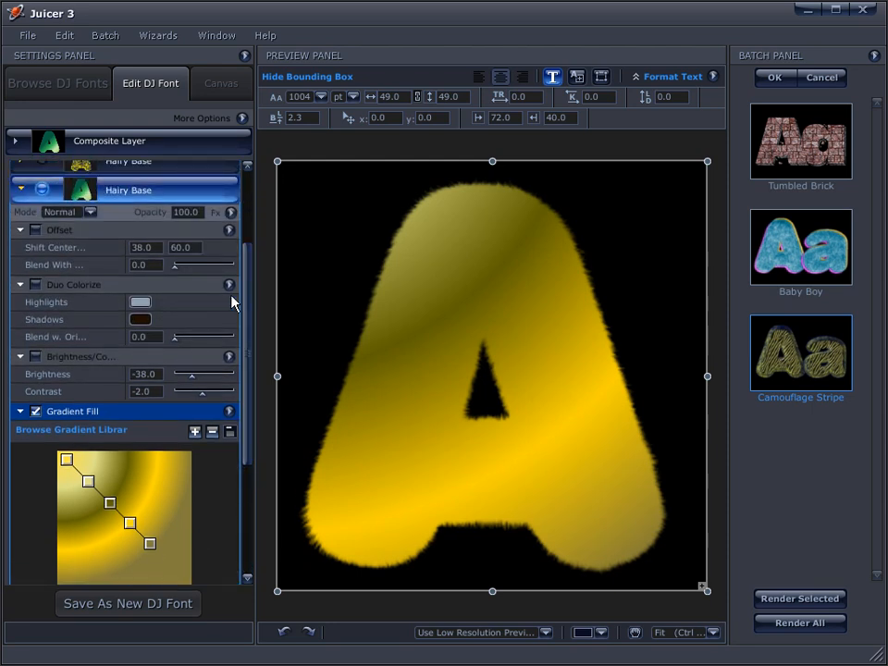
drag(248, 454, 246, 497)
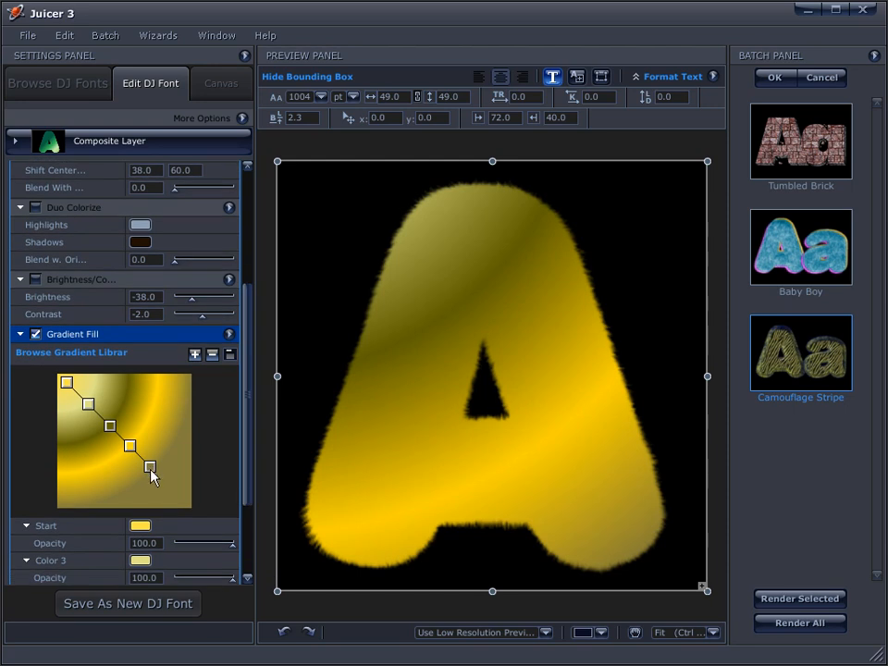
drag(130, 449, 145, 471)
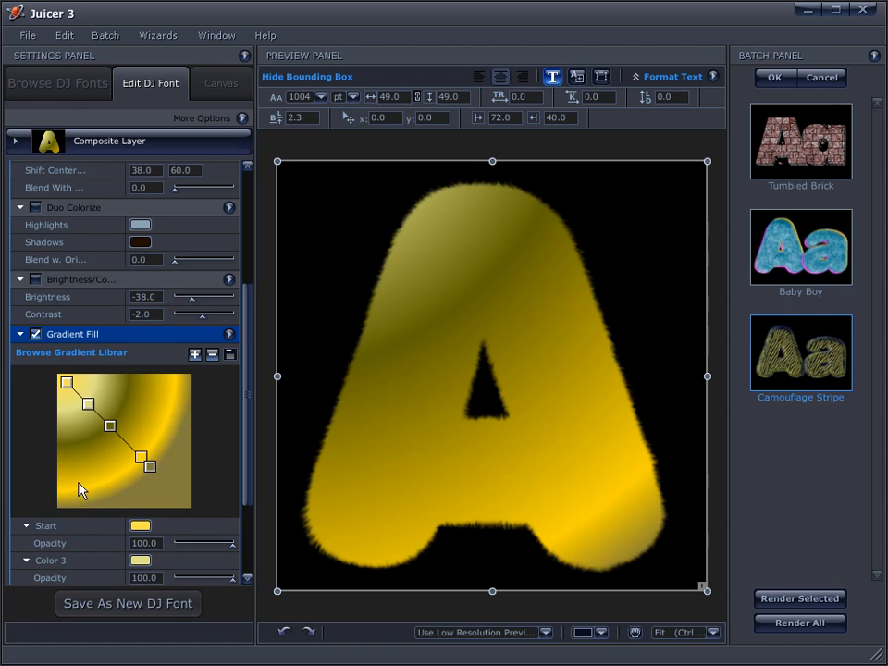
drag(111, 426, 131, 447)
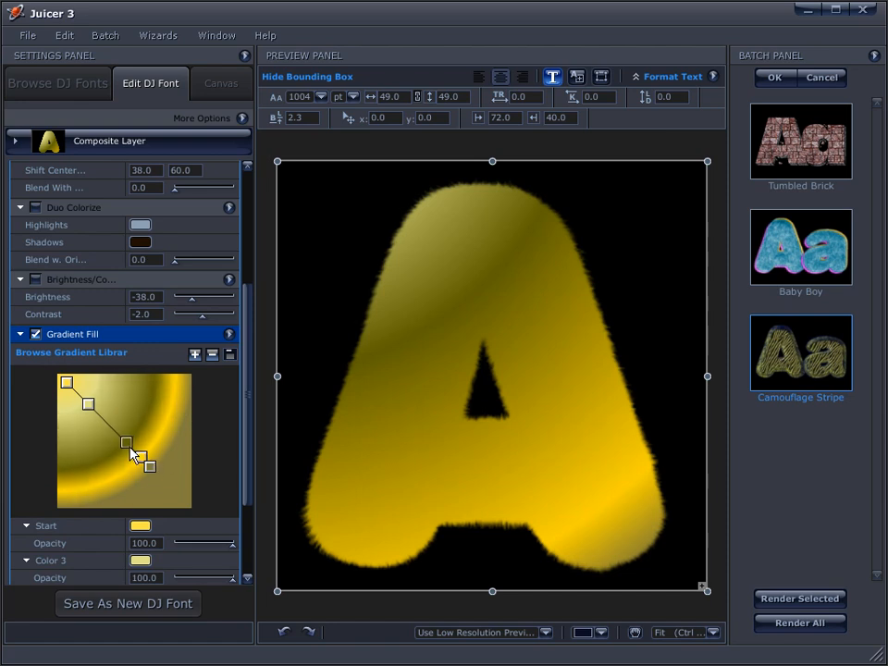
drag(89, 404, 123, 444)
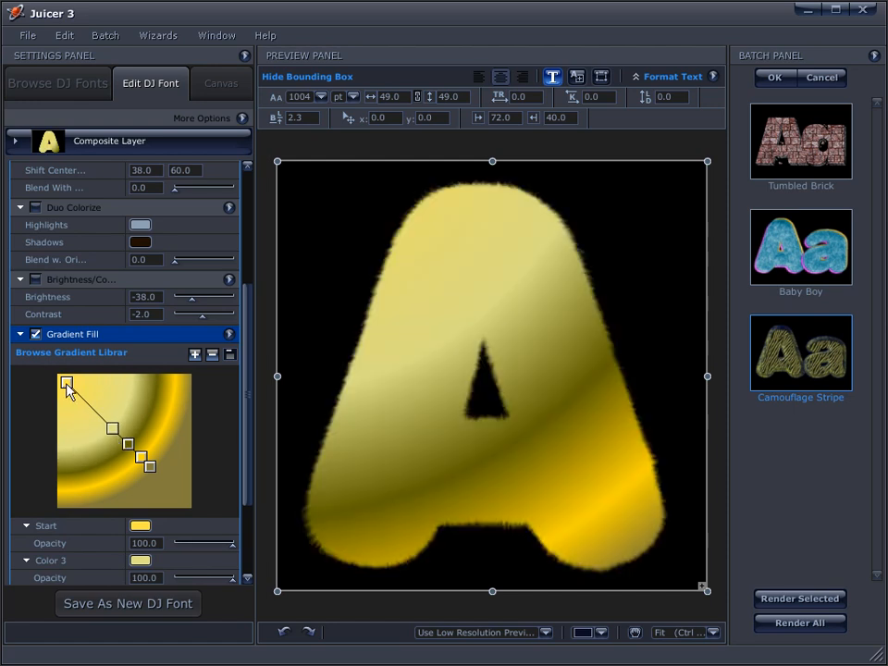
drag(70, 387, 90, 413)
Try the Linear gradient type with the Start and End markers in a near-vertical line, and switch back to Radial.
drag(246, 502, 248, 591)
click(181, 575)
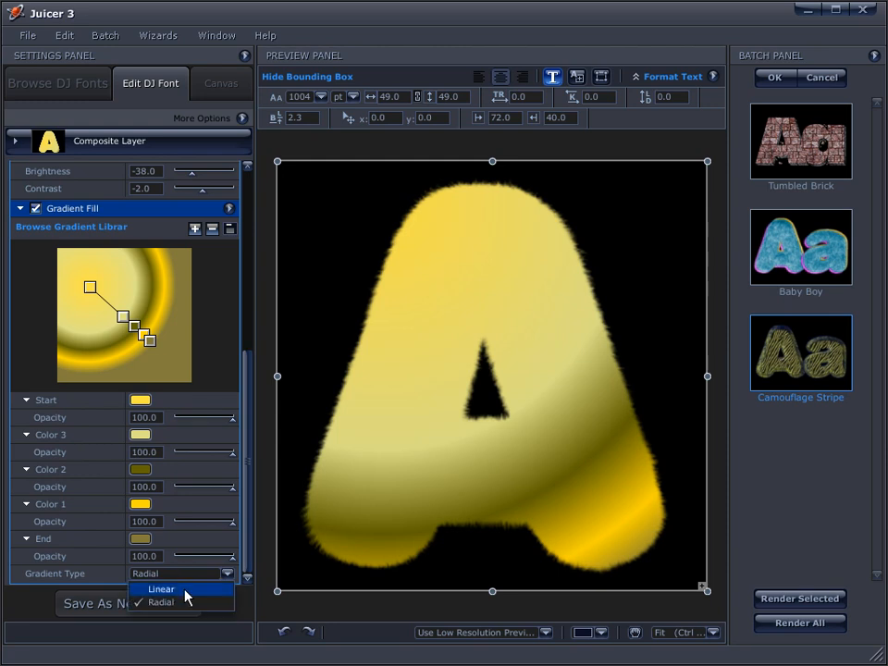
click(184, 591)
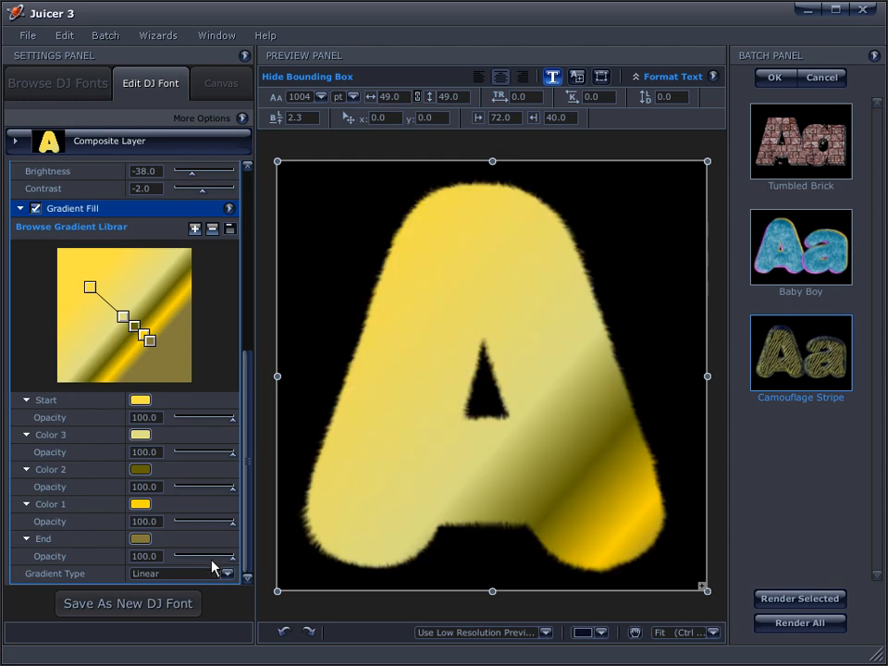
drag(151, 346, 106, 369)
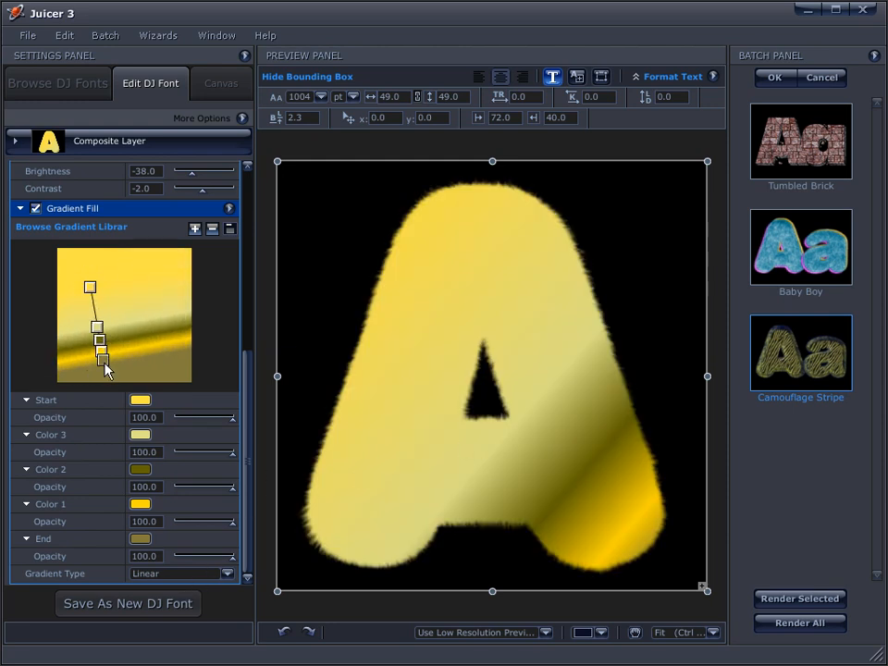
drag(95, 293, 121, 278)
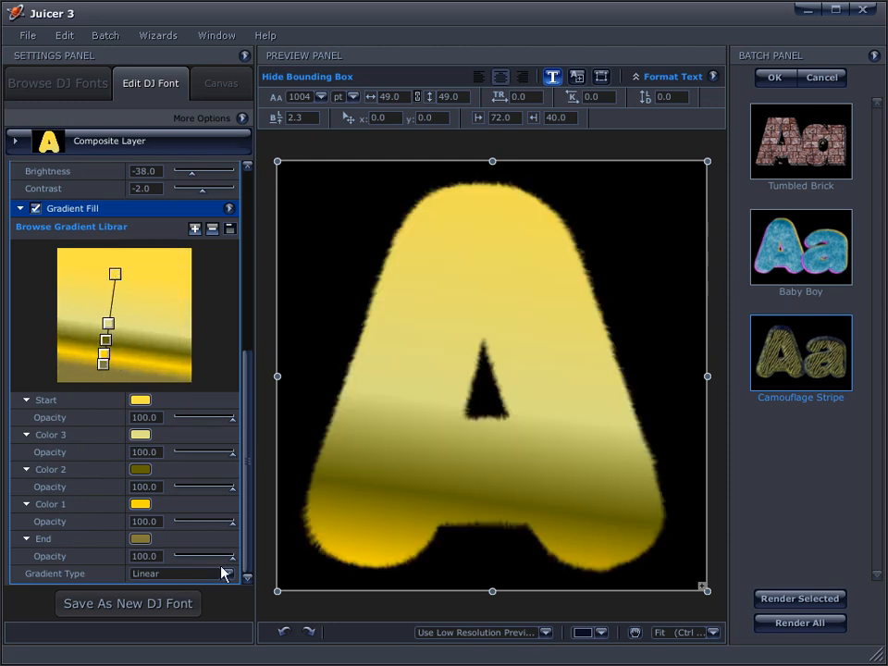
click(226, 574)
click(185, 603)
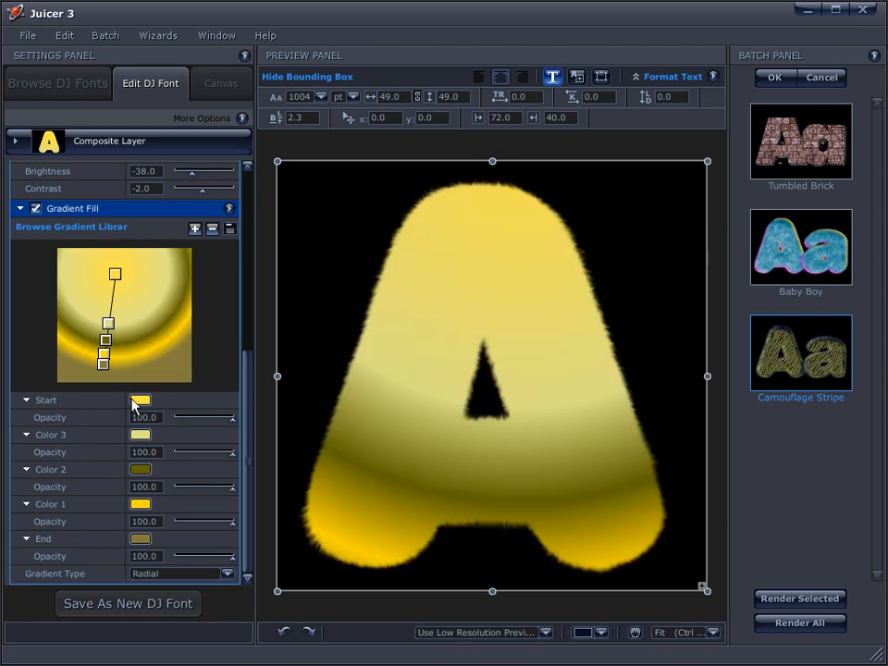
Center the radial gradient on Start near the middle, extend End to the lower-left corner, and spread Color 2 and Color 1 between them.
drag(114, 273, 119, 312)
drag(103, 366, 64, 379)
drag(121, 313, 137, 309)
drag(92, 354, 108, 337)
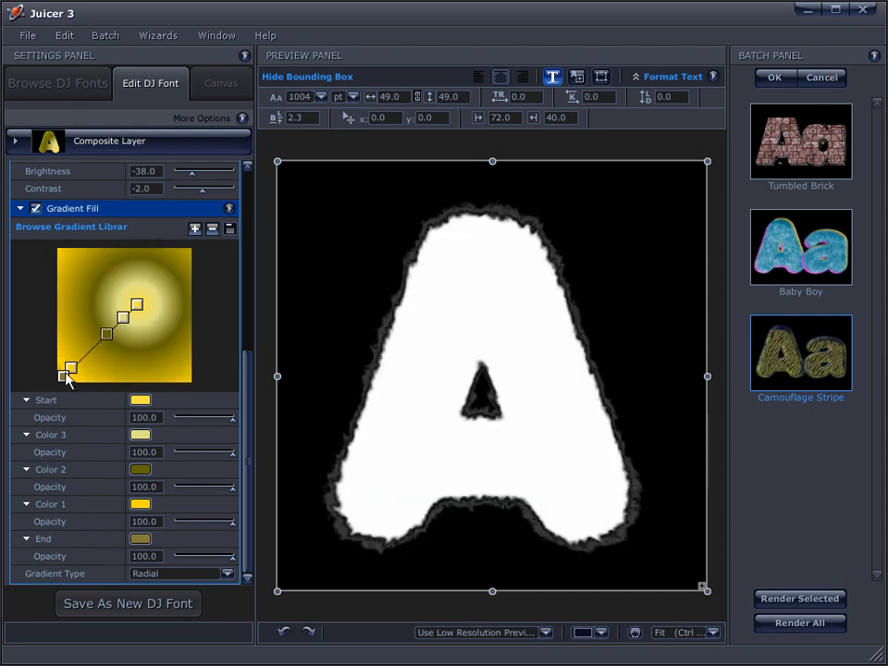
drag(72, 367, 96, 348)
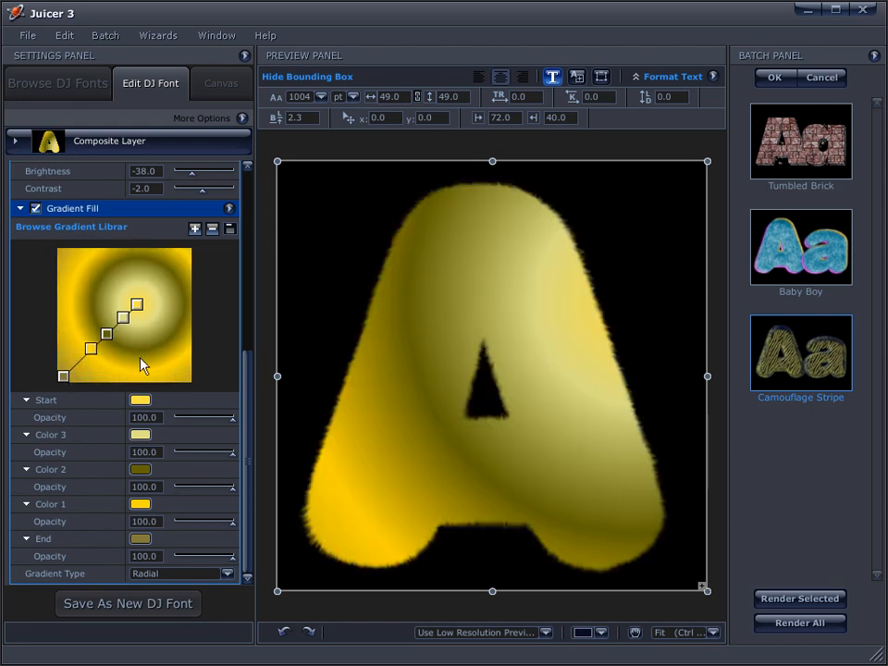
drag(139, 306, 116, 324)
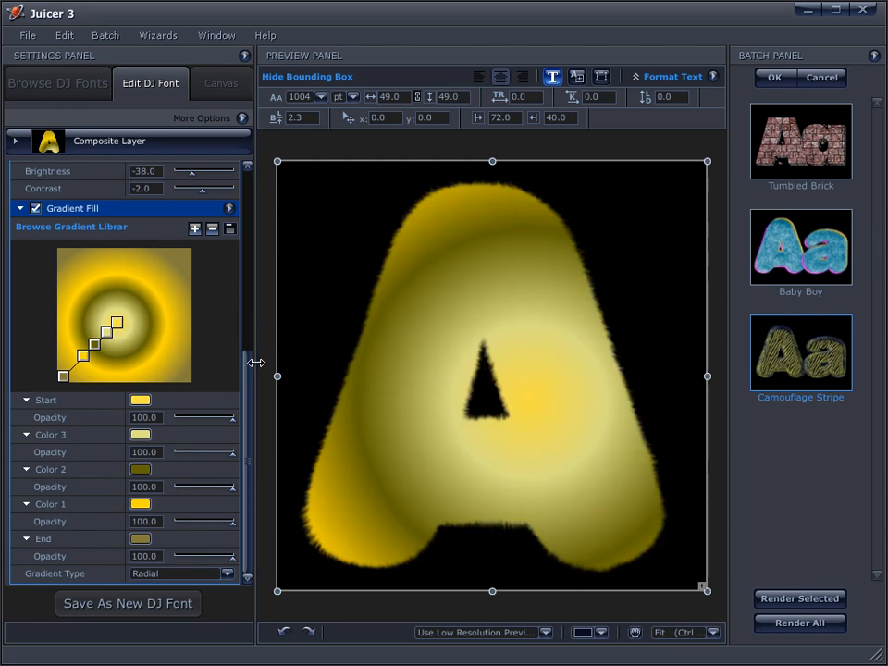
Make the upper Hairy Base layer visible and set its blend mode to Screen.
drag(250, 371, 244, 193)
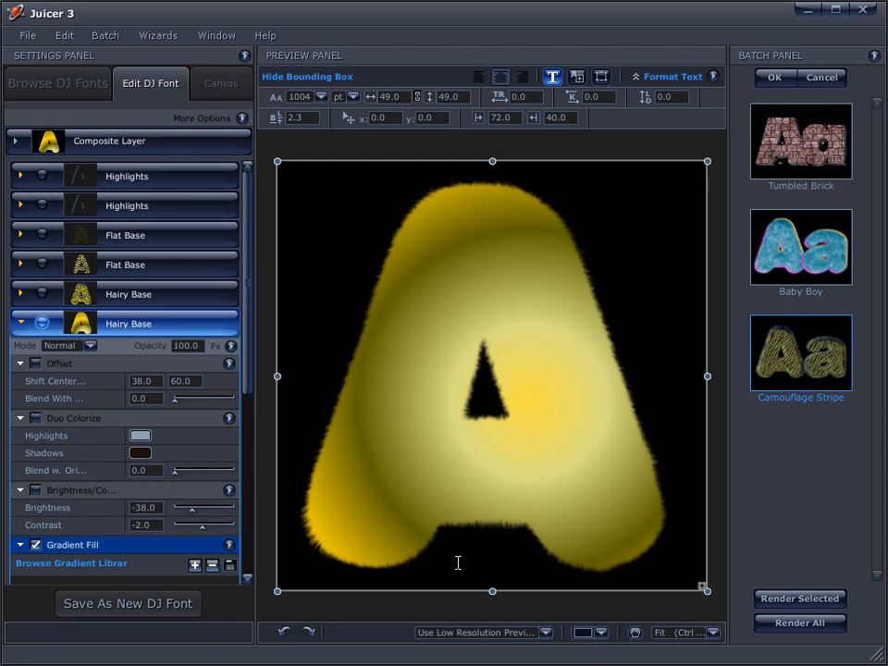
click(41, 294)
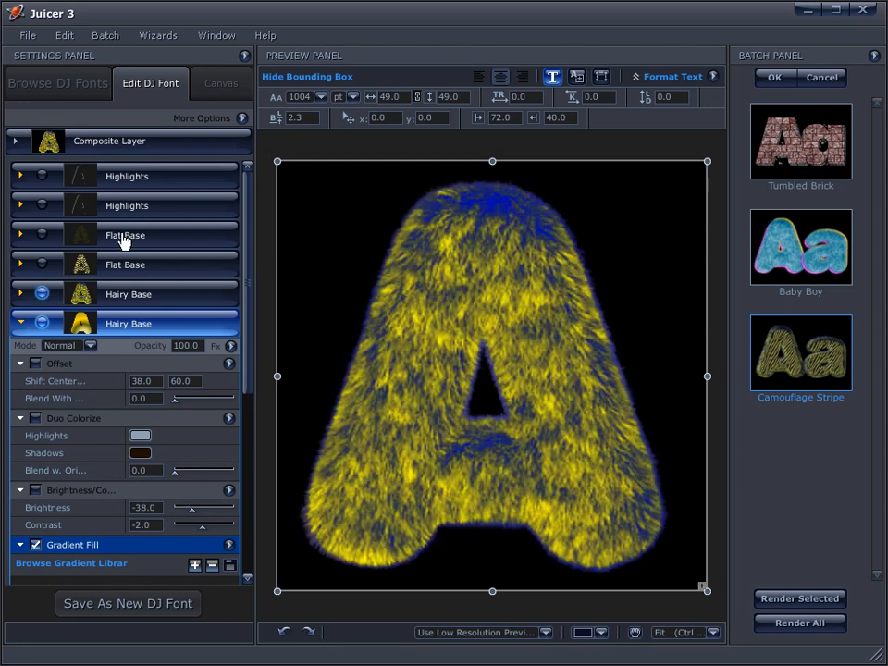
click(169, 300)
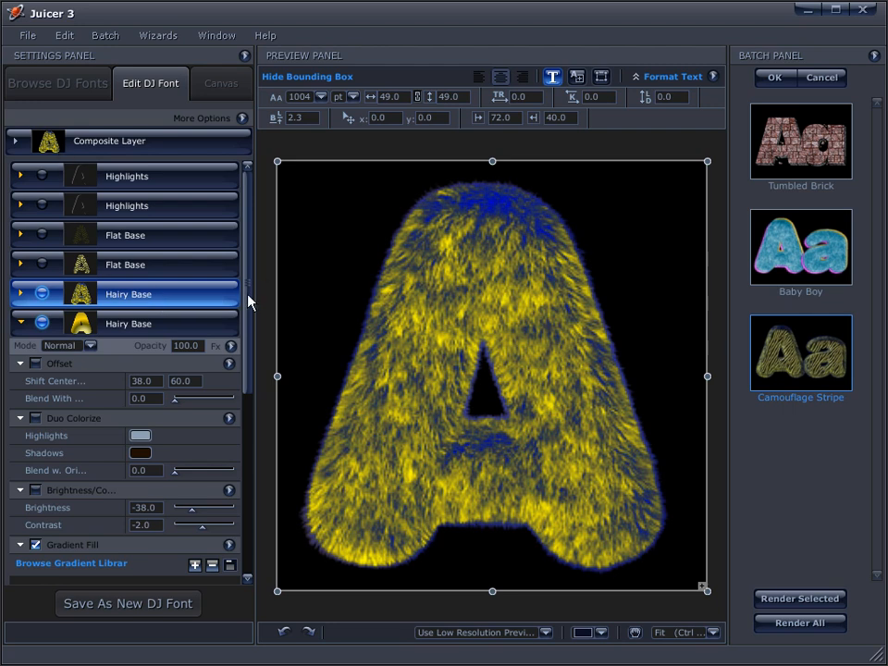
click(163, 326)
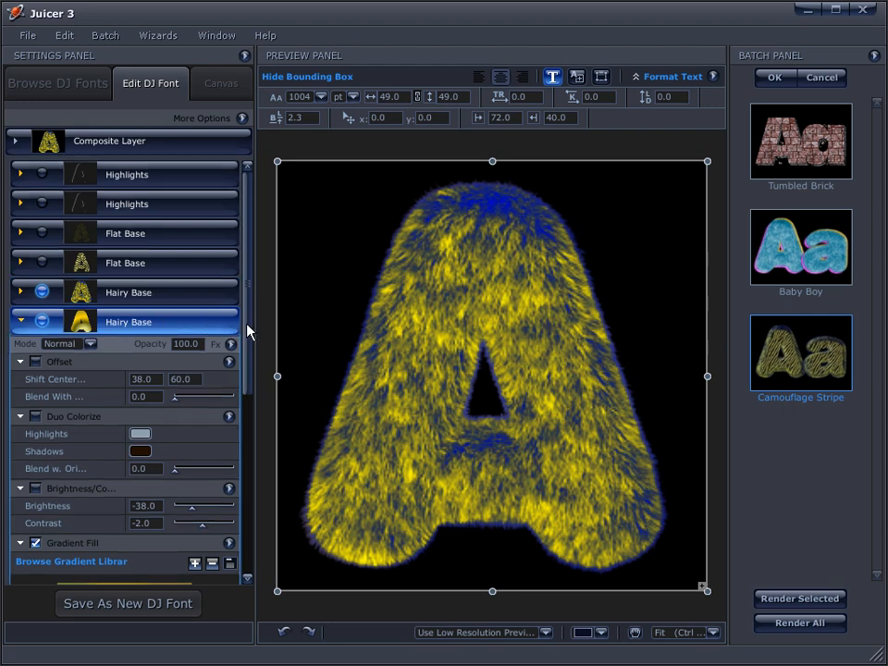
click(158, 301)
click(21, 294)
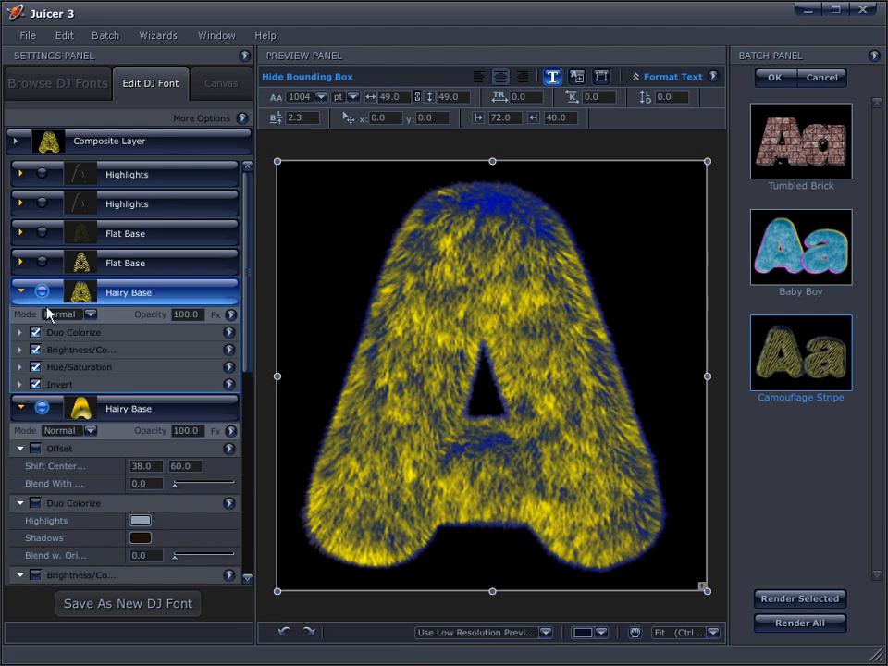
click(90, 316)
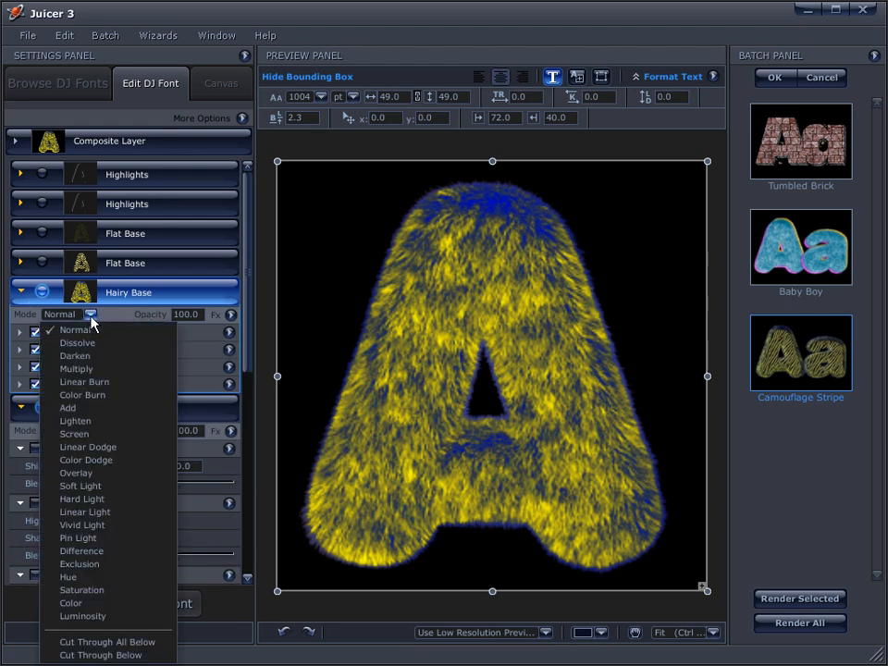
click(74, 434)
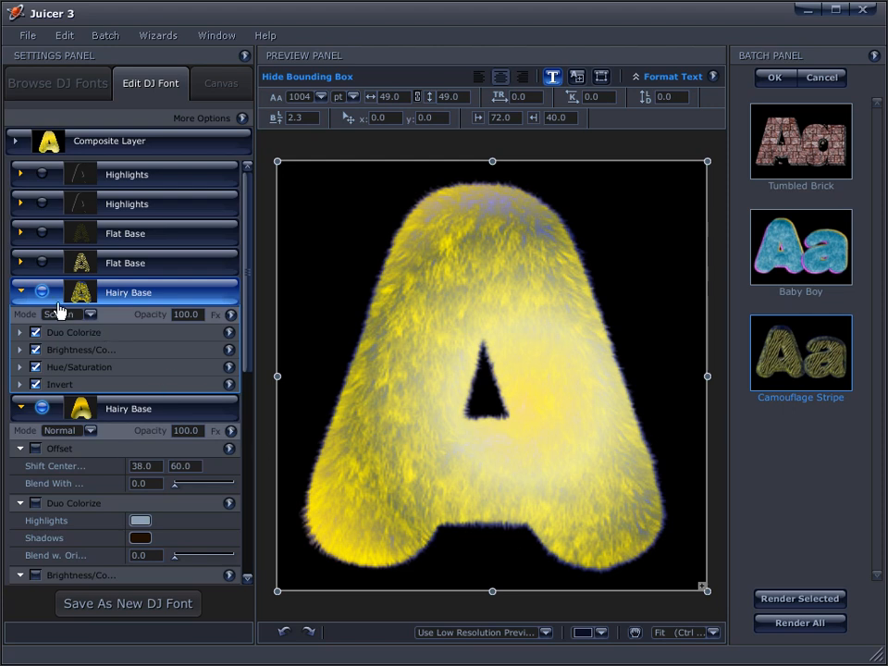
click(21, 293)
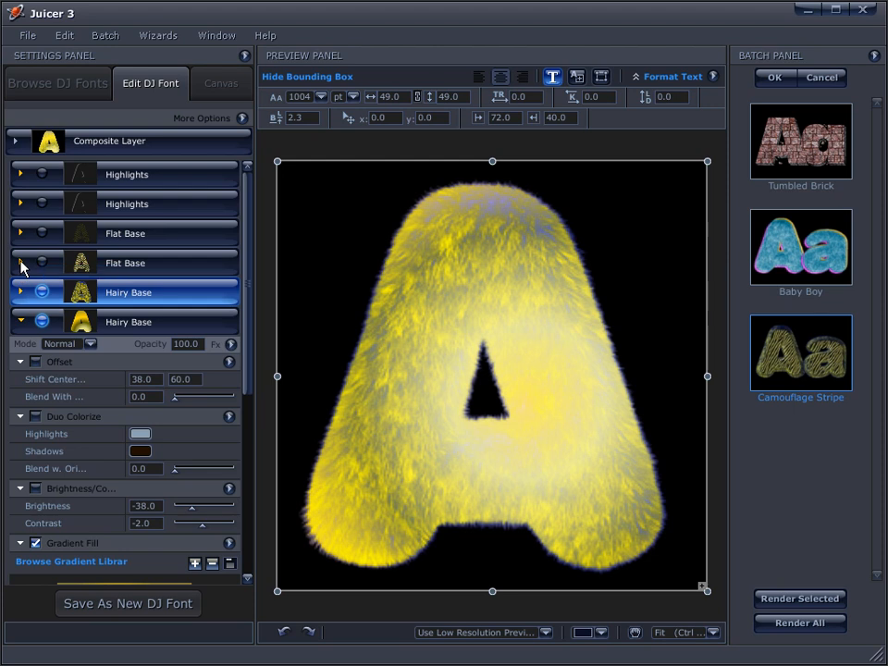
Show the Flat Base layer with the Zebra Skin texture and hide the upper Hairy Base layer.
click(22, 263)
click(43, 264)
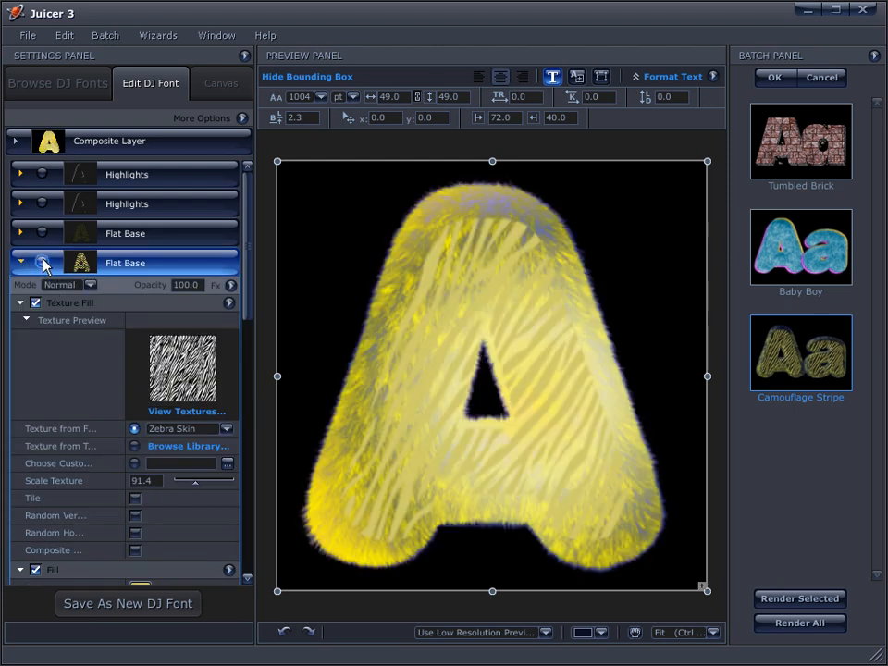
drag(250, 309, 246, 408)
click(42, 385)
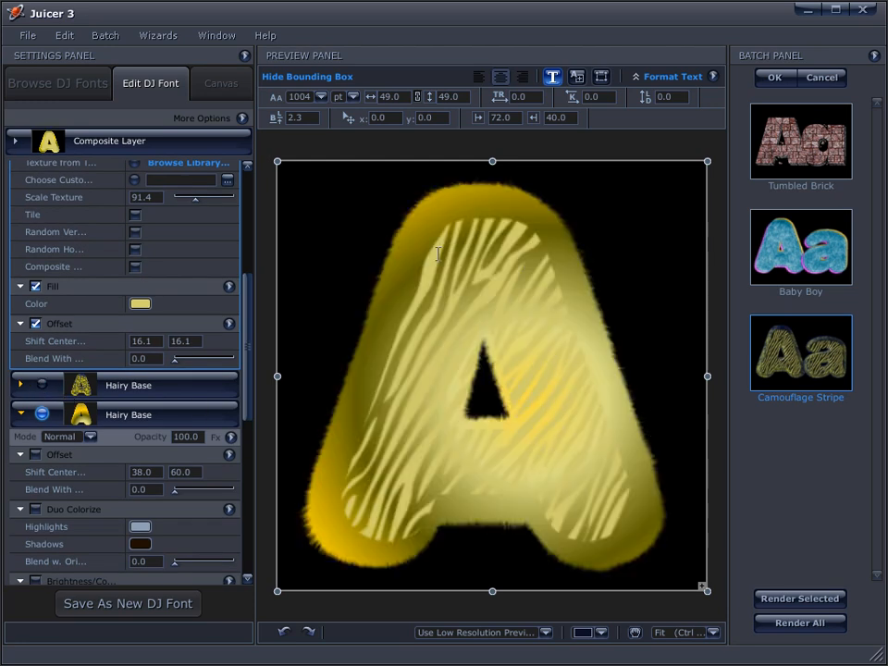
Shift the lower Hairy Base layer's radial gradient Start marker slightly above the middle and change the gradient type to Linear.
drag(248, 402, 248, 561)
drag(118, 322, 112, 304)
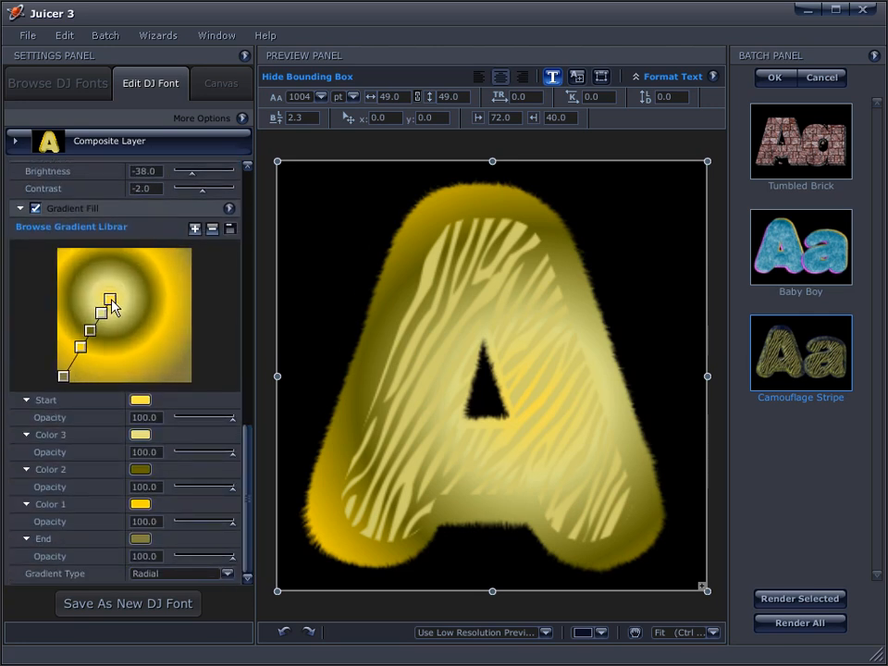
click(185, 574)
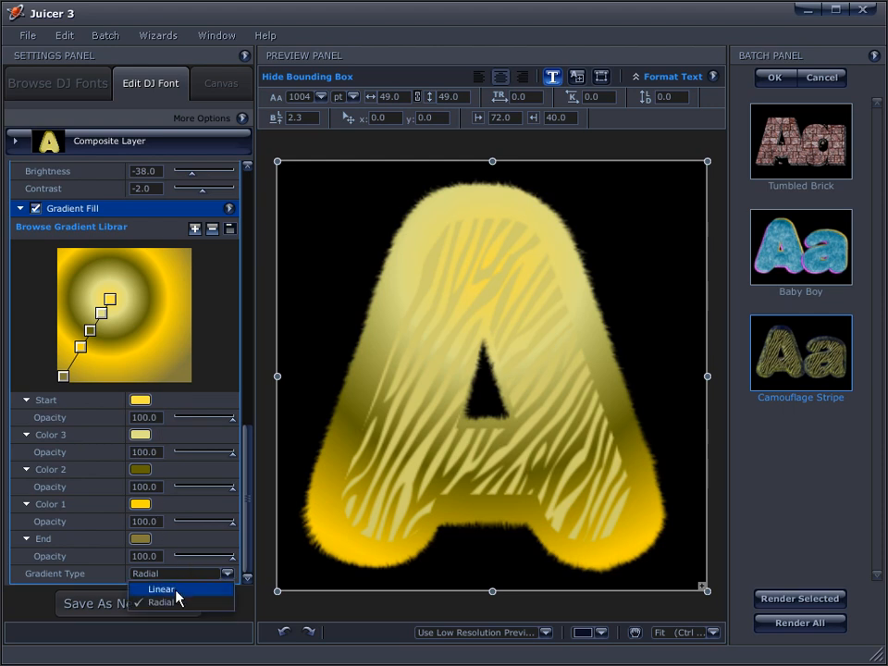
click(171, 589)
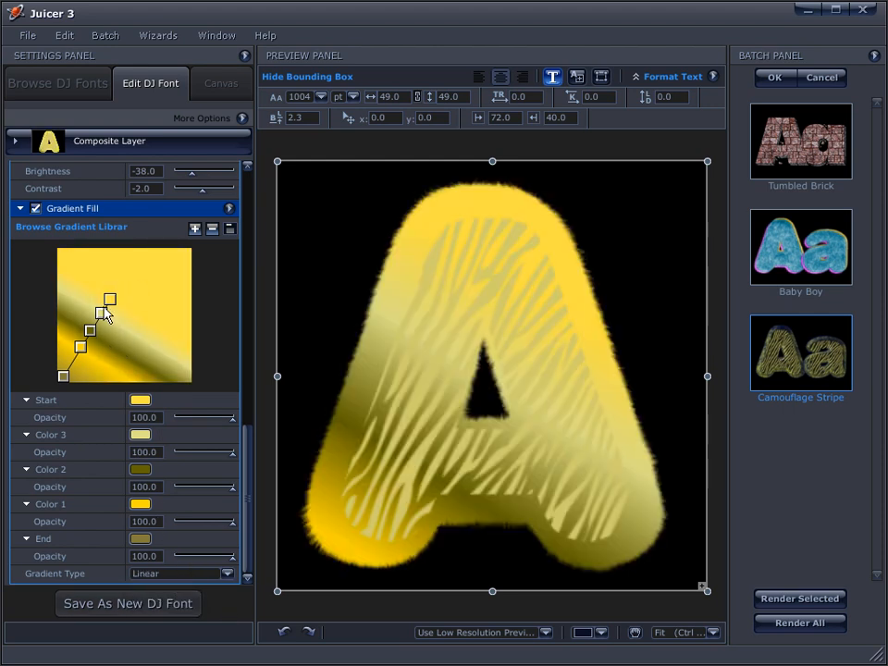
Rearrange the linear gradient into a short diagonal, with Start just right of center, End toward the lower left, and the colors spaced between.
drag(111, 299, 156, 277)
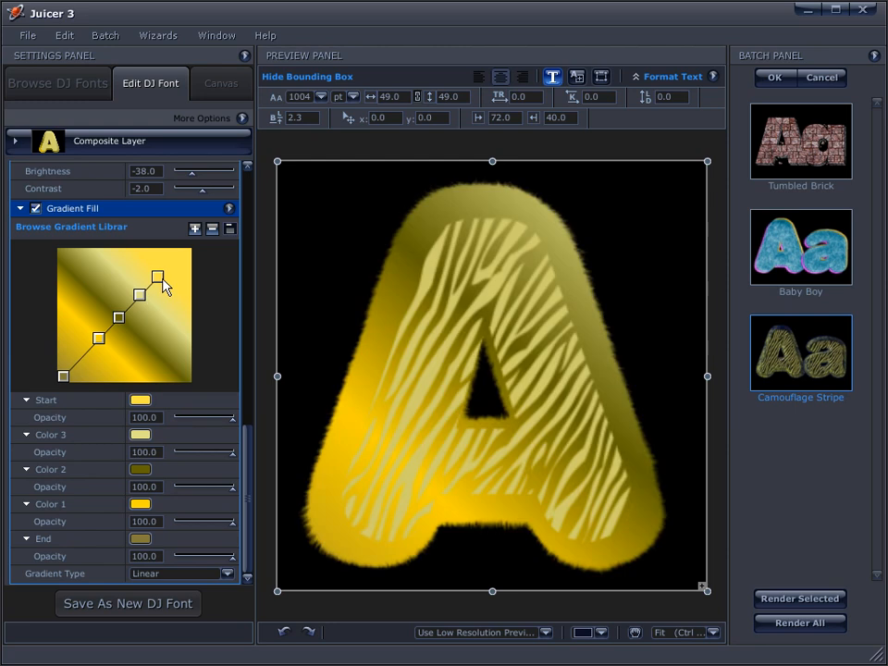
drag(99, 339, 82, 360)
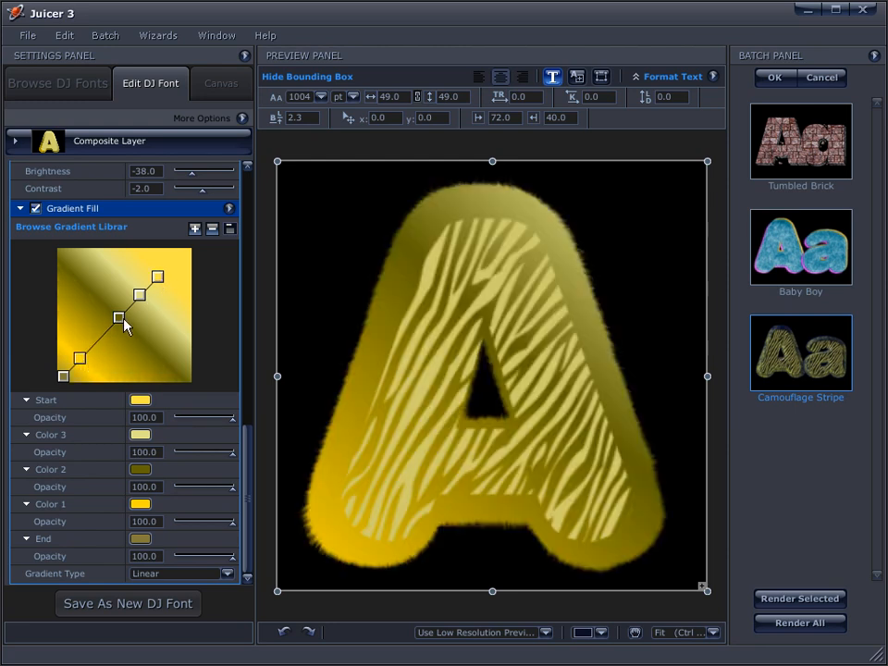
drag(120, 318, 104, 335)
drag(138, 294, 125, 310)
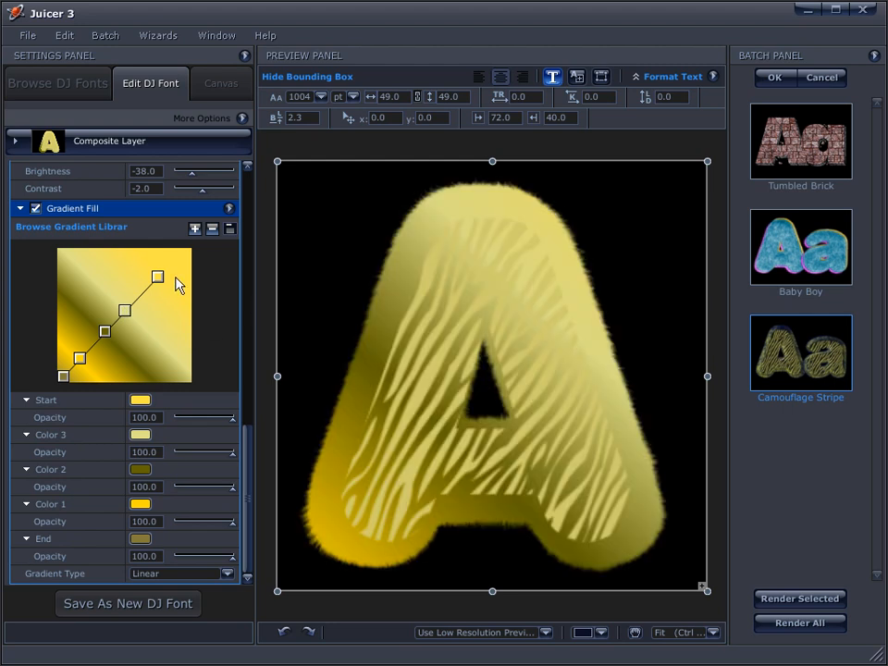
drag(159, 278, 96, 371)
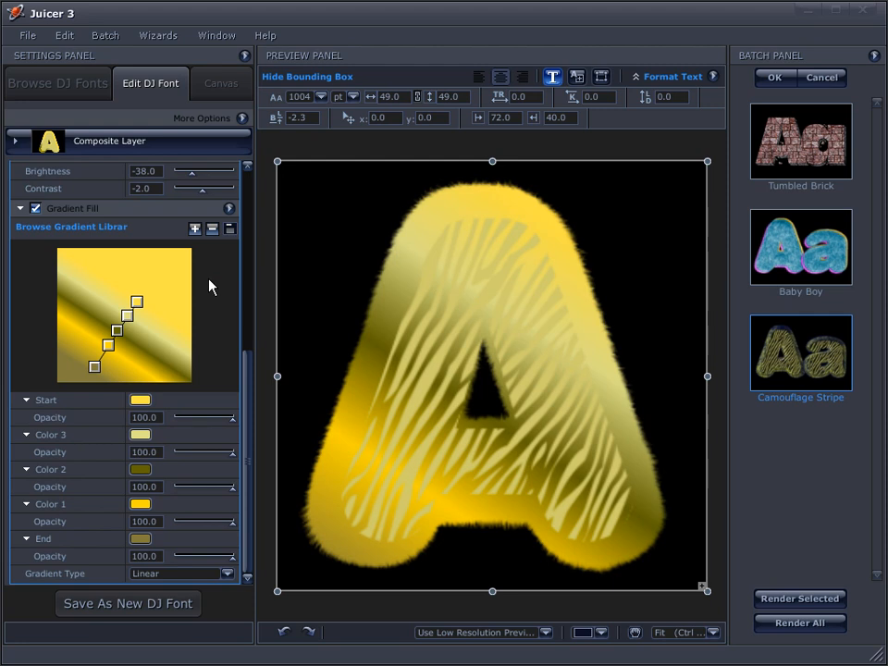
Save the current gradient as a preset named Jungle Green.
click(230, 229)
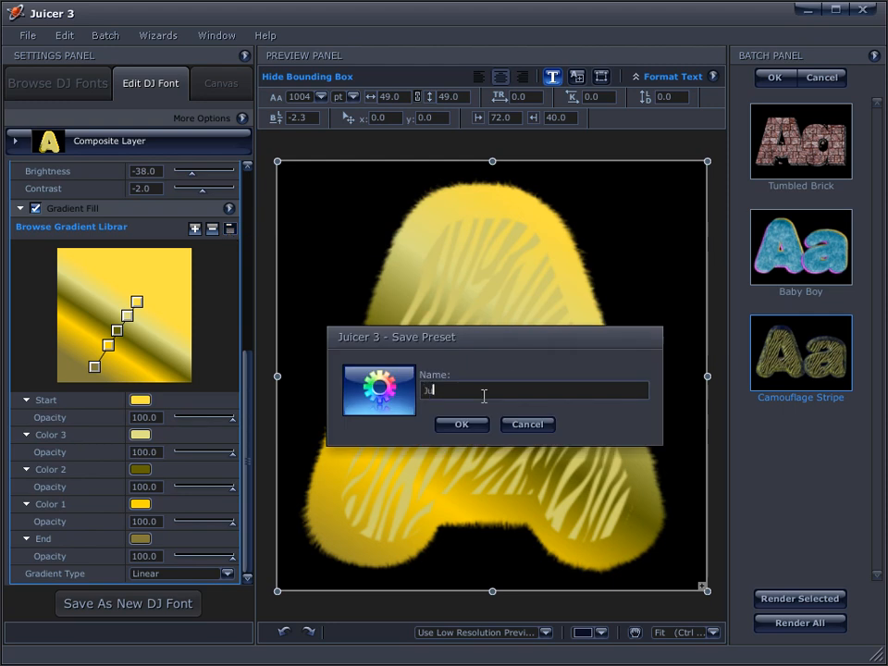
text(Jungle Green)
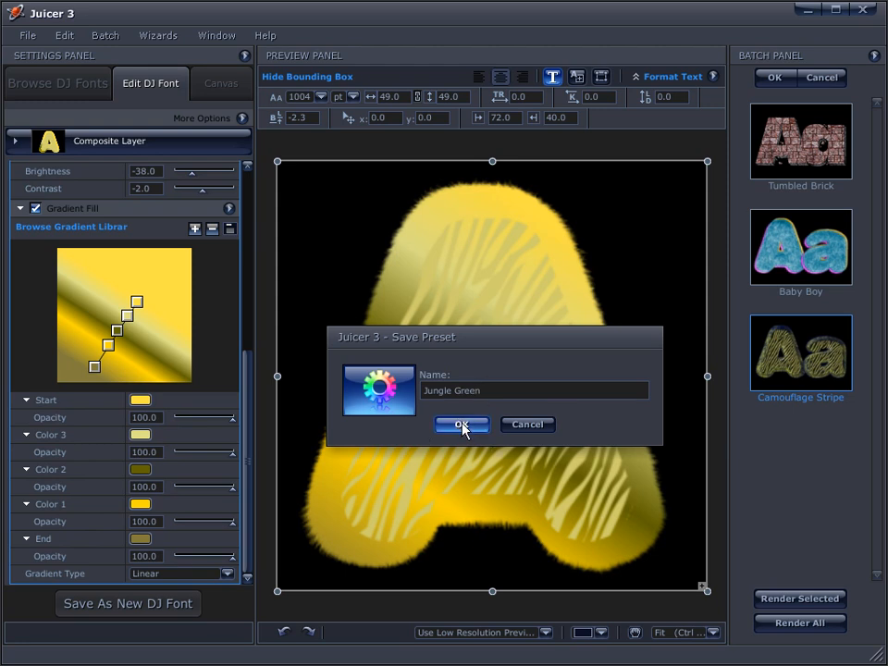
click(461, 426)
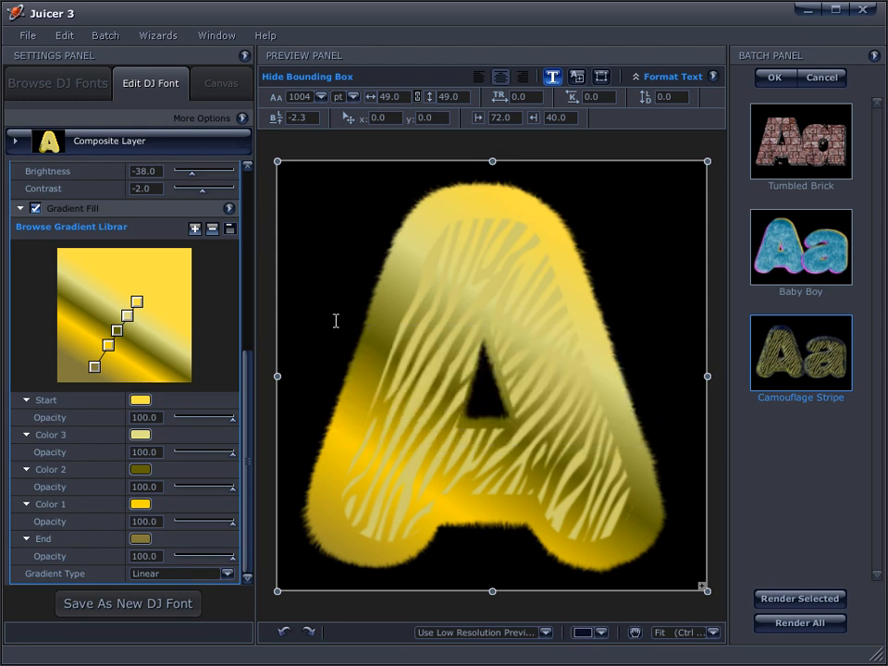
Categorize the Gradient Library into folders and apply the Jungle Green preset from the My Gradient folder.
click(96, 232)
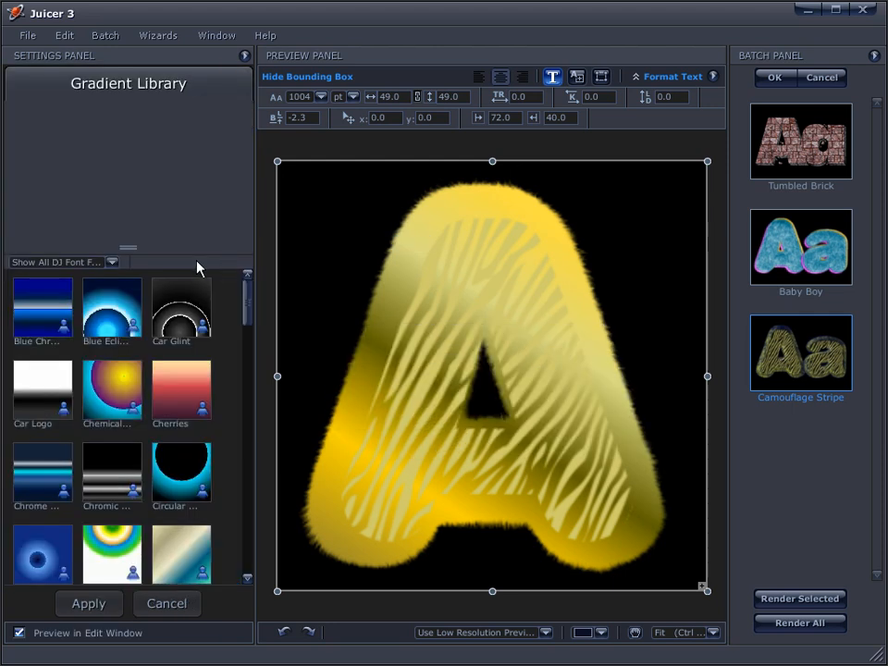
click(115, 264)
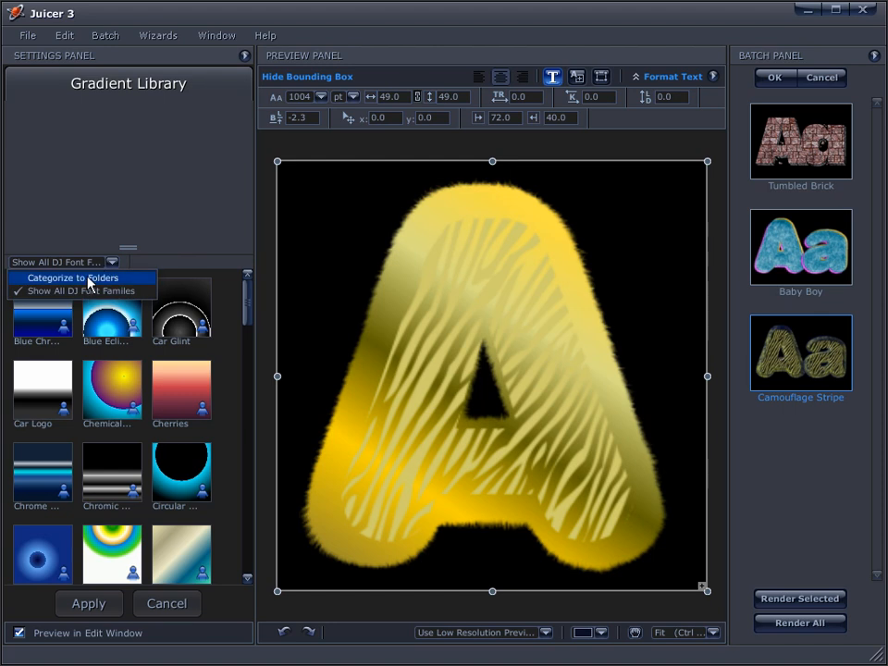
click(100, 278)
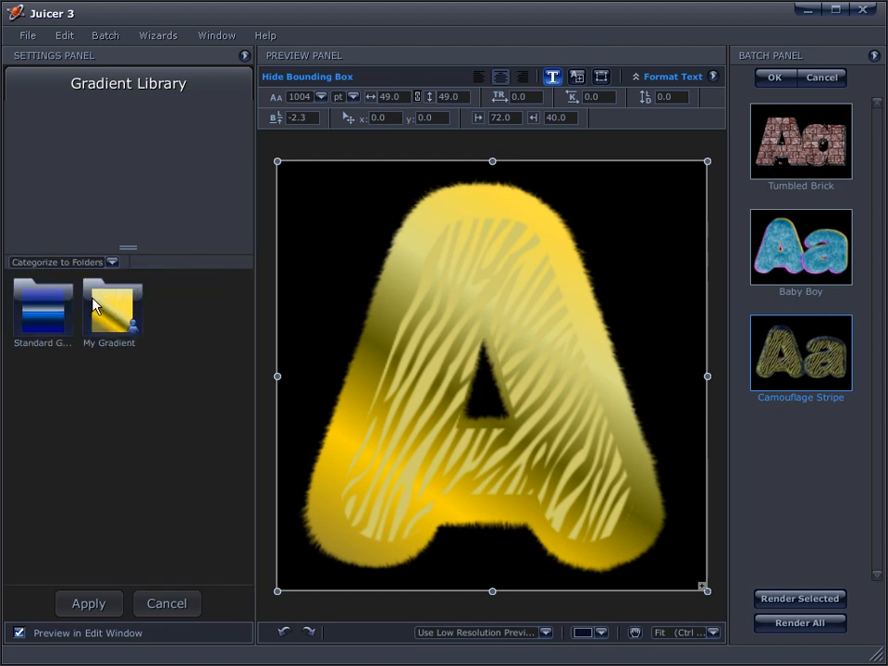
double_click(112, 319)
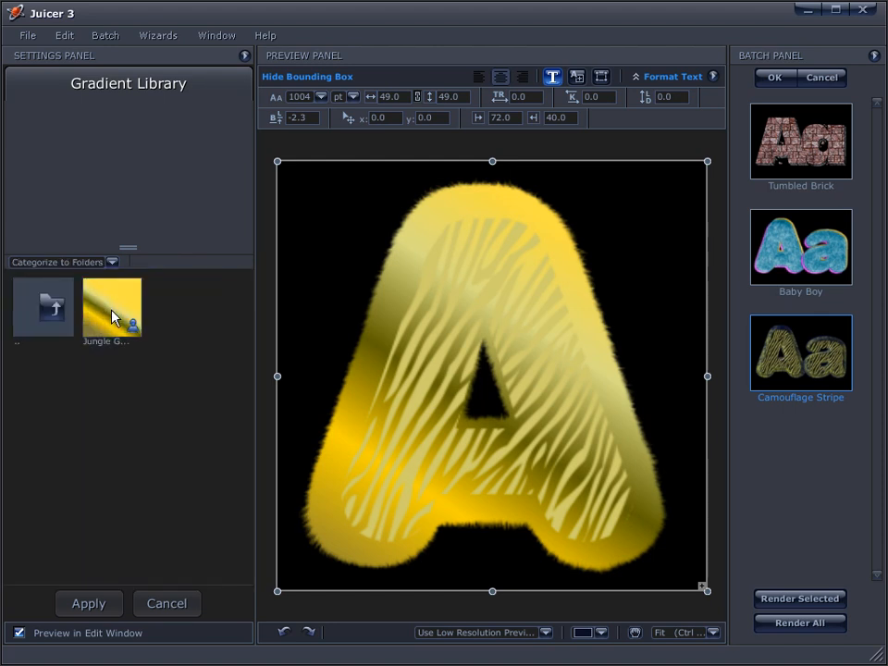
click(130, 312)
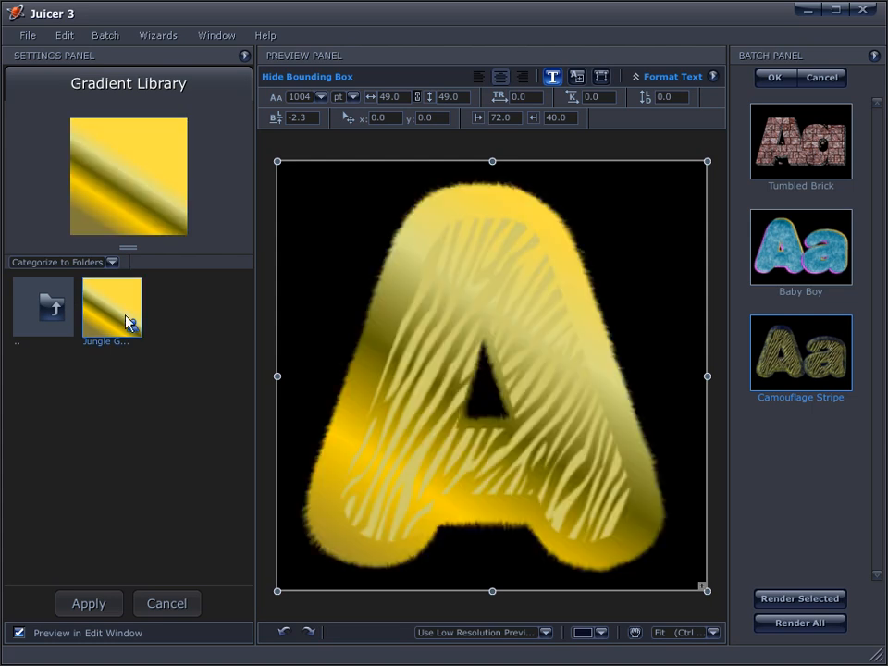
click(88, 605)
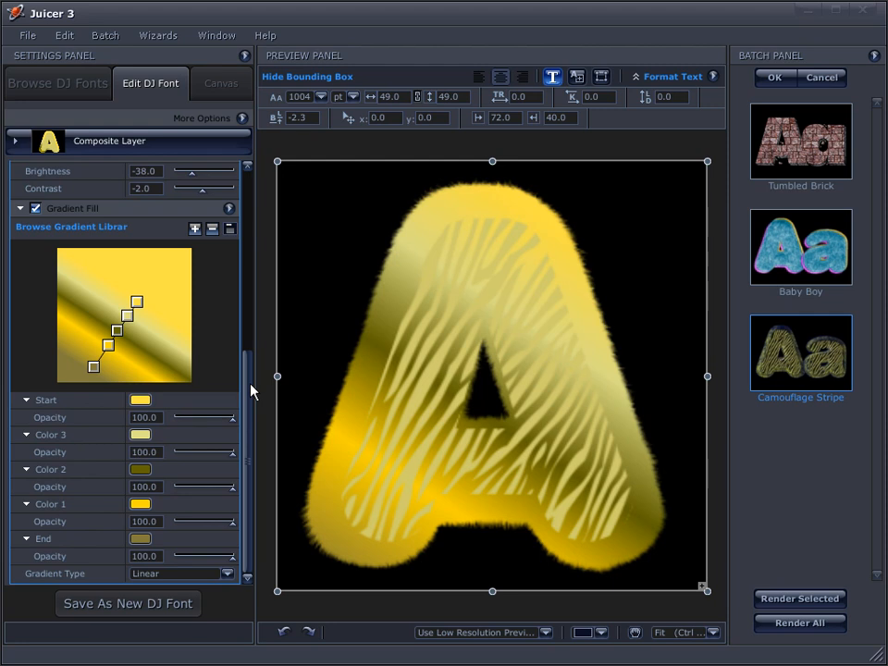
Collapse the Gradient Fill settings and the lower Hairy Base layer.
scroll(250, 386, up, 3)
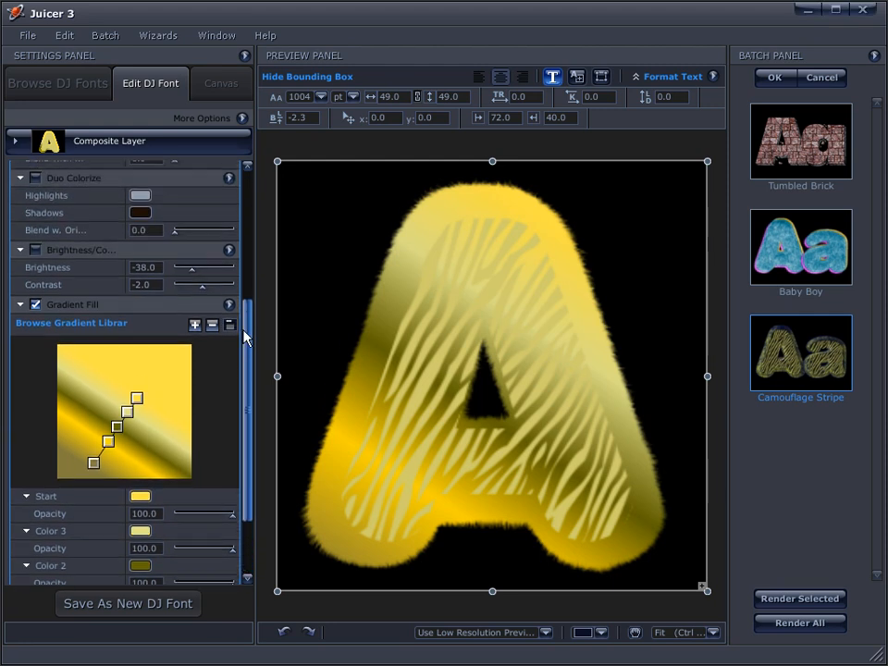
click(19, 345)
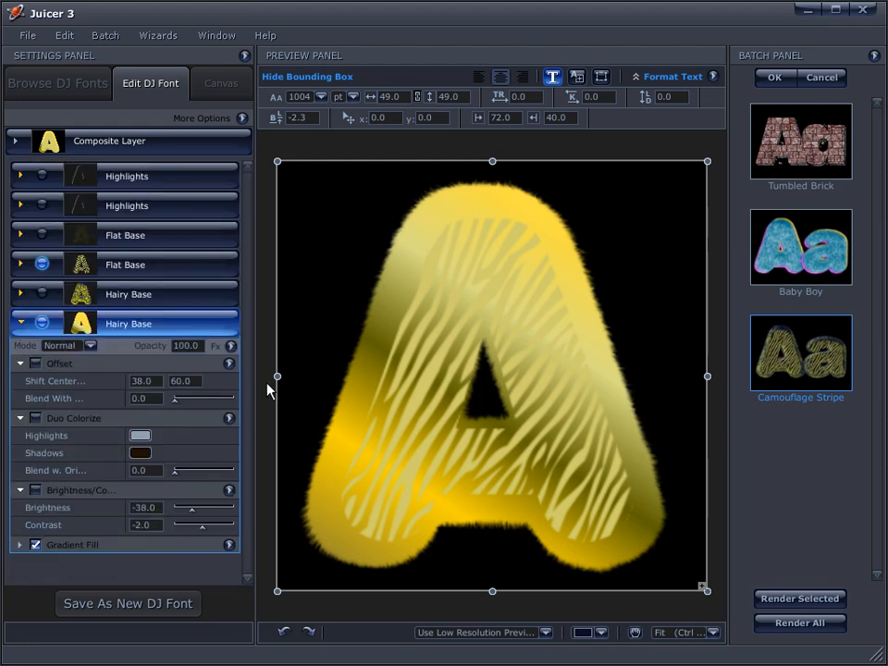
click(21, 324)
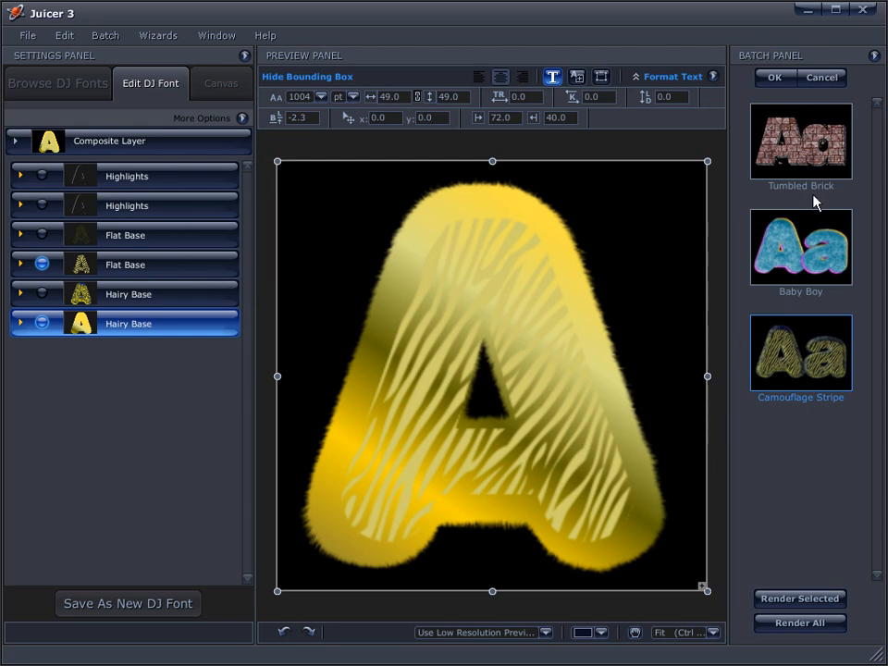
Switch to the Tumbled Brick DJ Font and add a new layer of type Wall above the upper Wall layer.
click(800, 160)
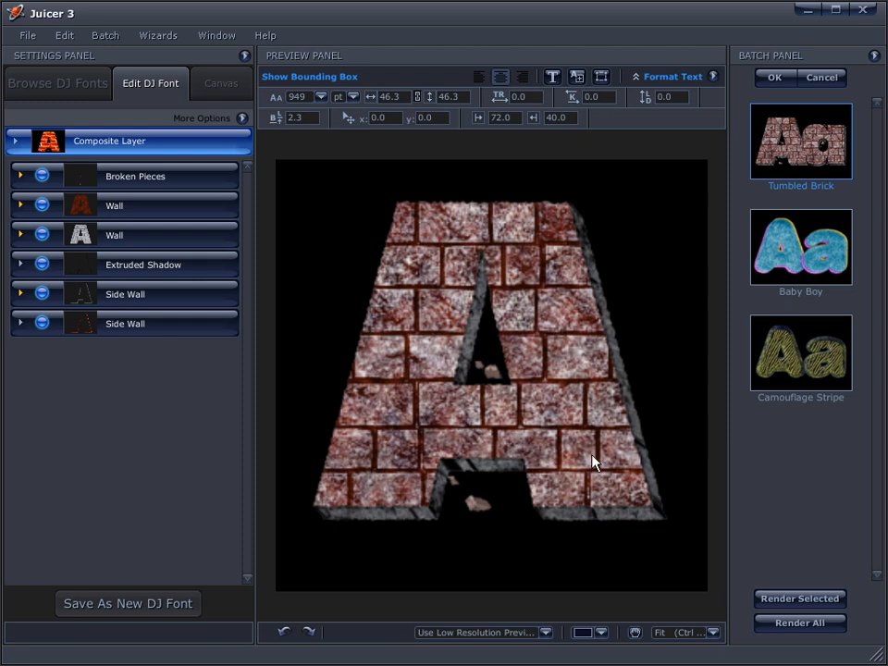
click(166, 209)
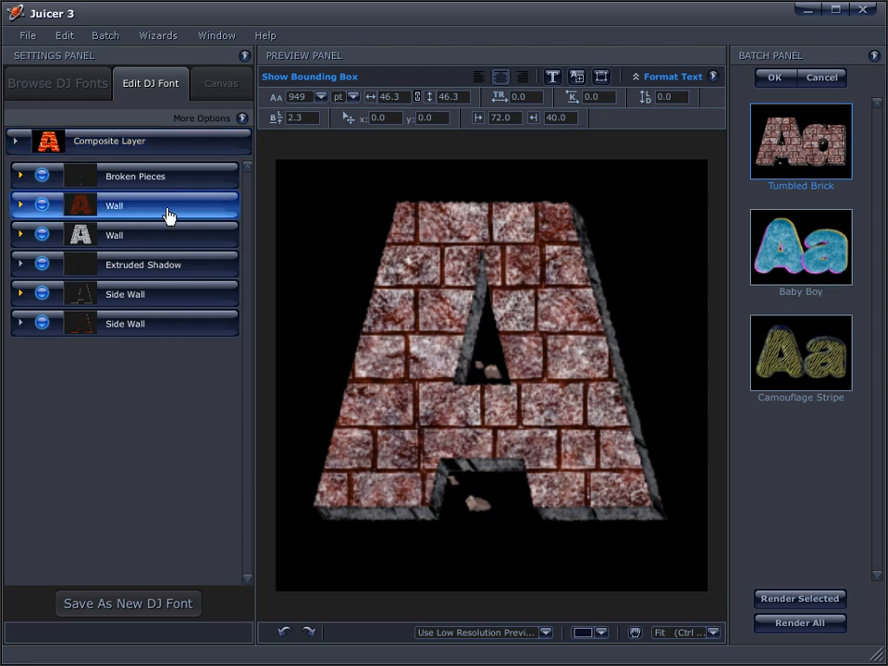
right_click(172, 211)
click(205, 220)
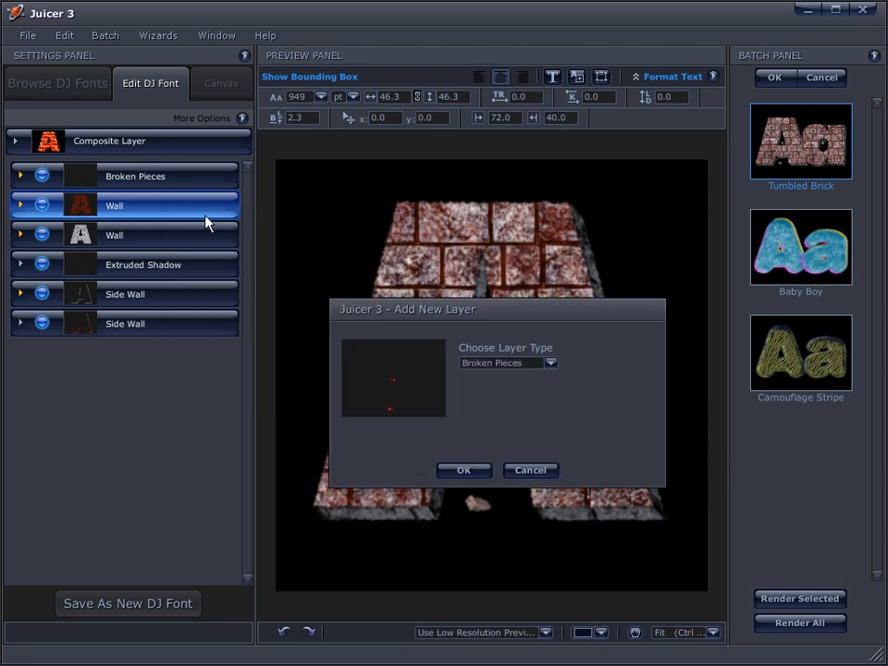
click(550, 365)
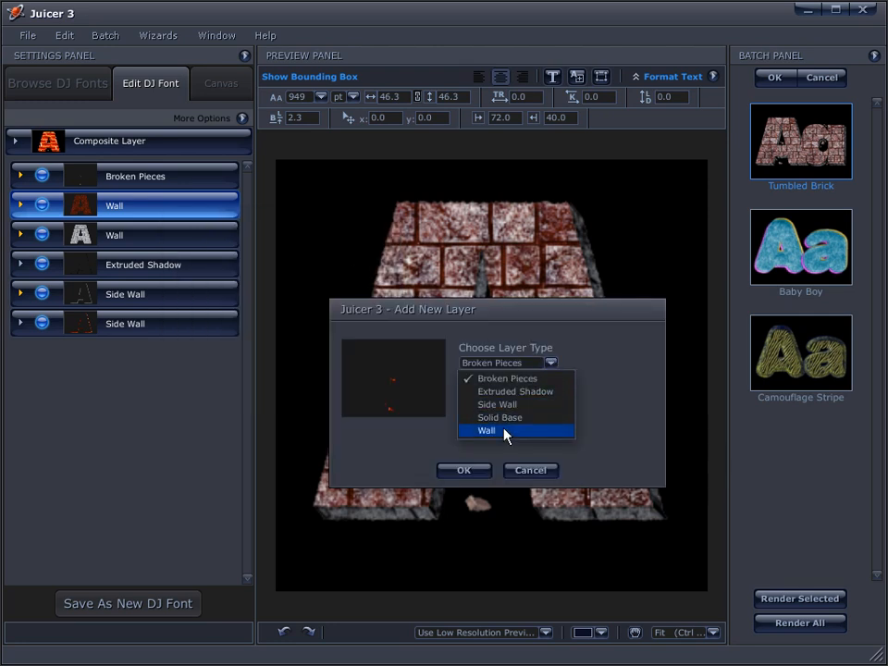
click(505, 432)
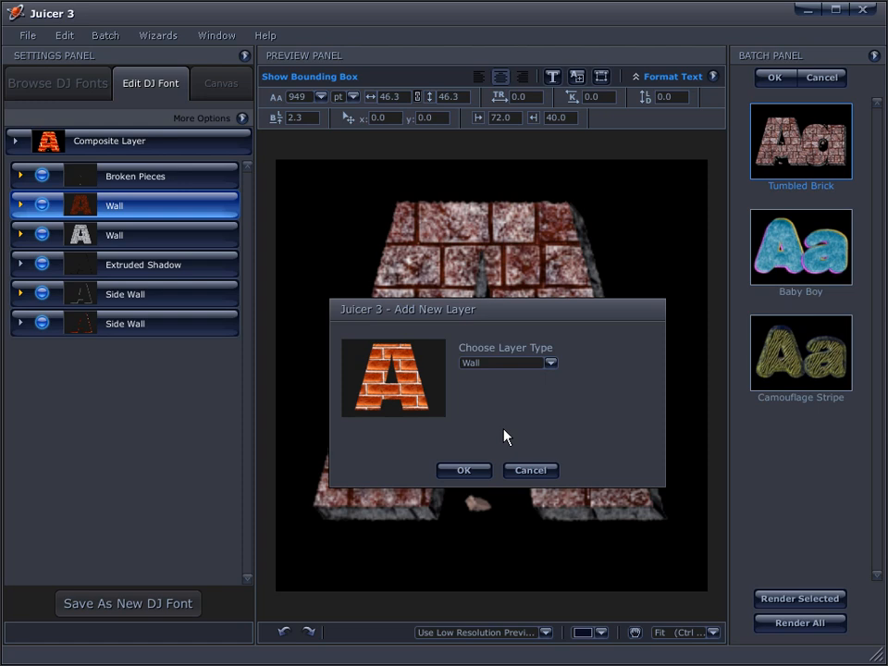
click(464, 471)
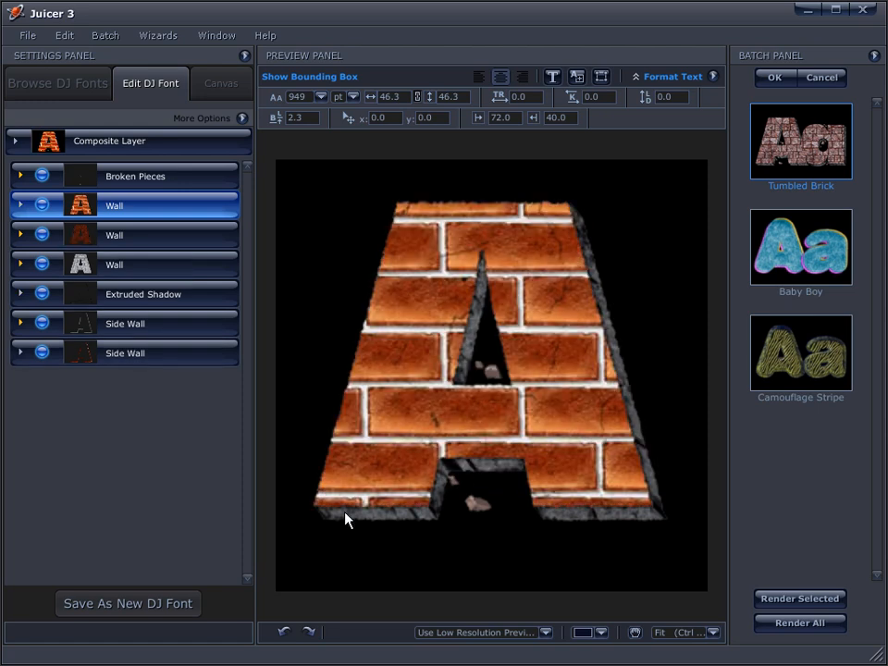
Expand the new Wall layer and add a Gradient Fill effect to it.
click(20, 206)
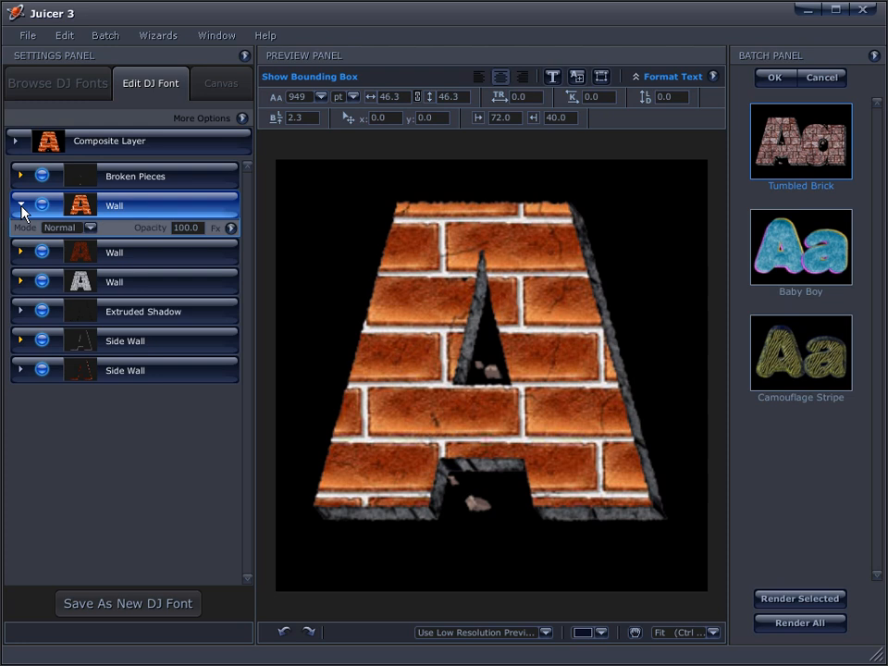
click(230, 229)
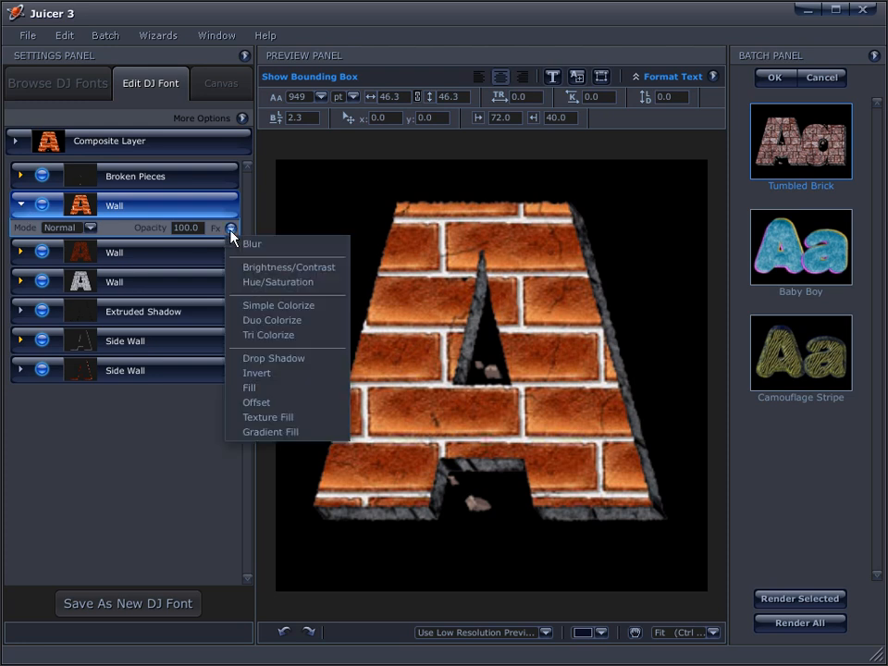
click(294, 432)
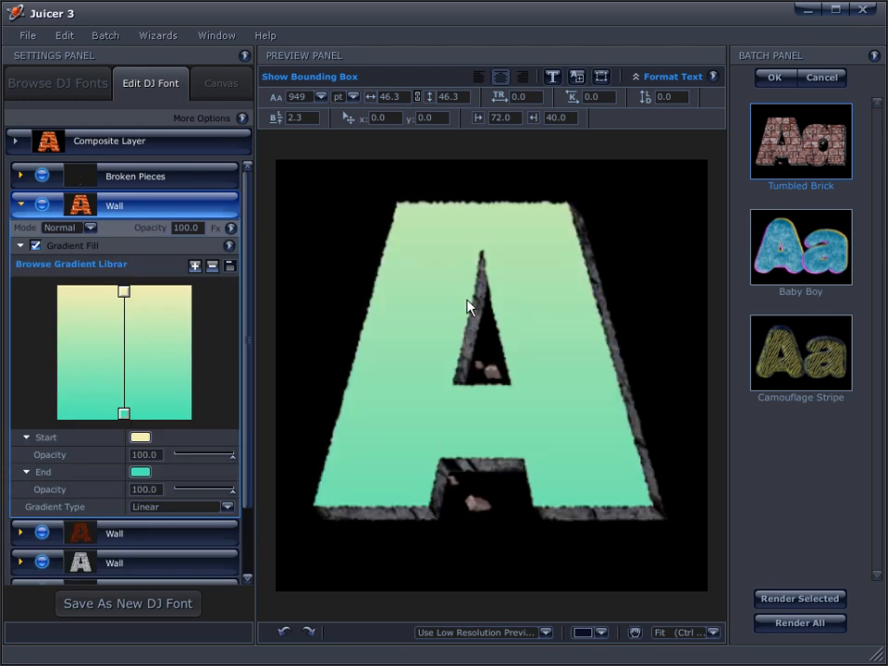
mouse_move(251, 462)
mouse_down()
mouse_move(253, 506)
mouse_move(253, 486)
mouse_up()
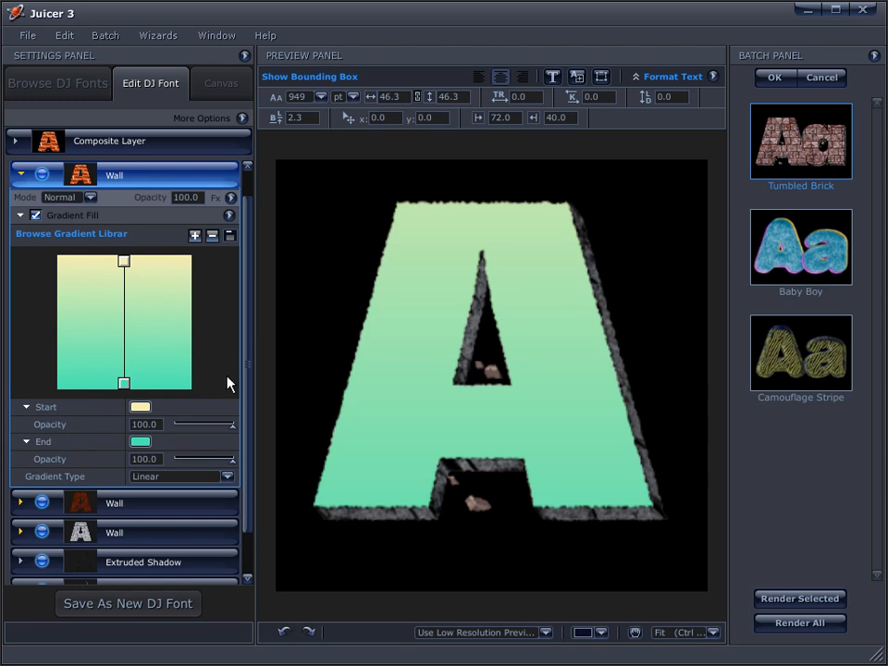
scroll(251, 351, up, 1)
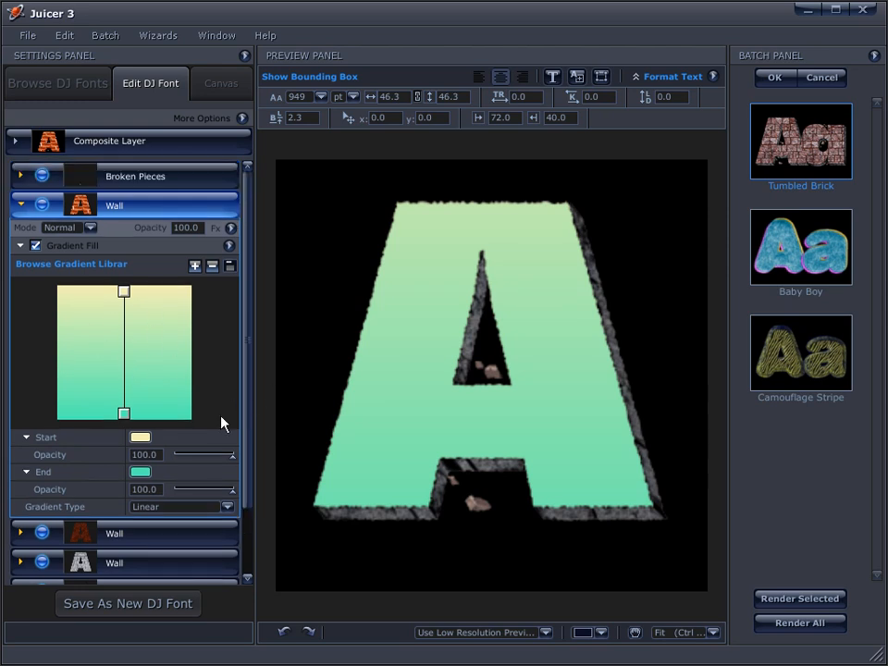
Set the new Wall layer's gradient End color to black (000000) and its Start color to white.
click(142, 475)
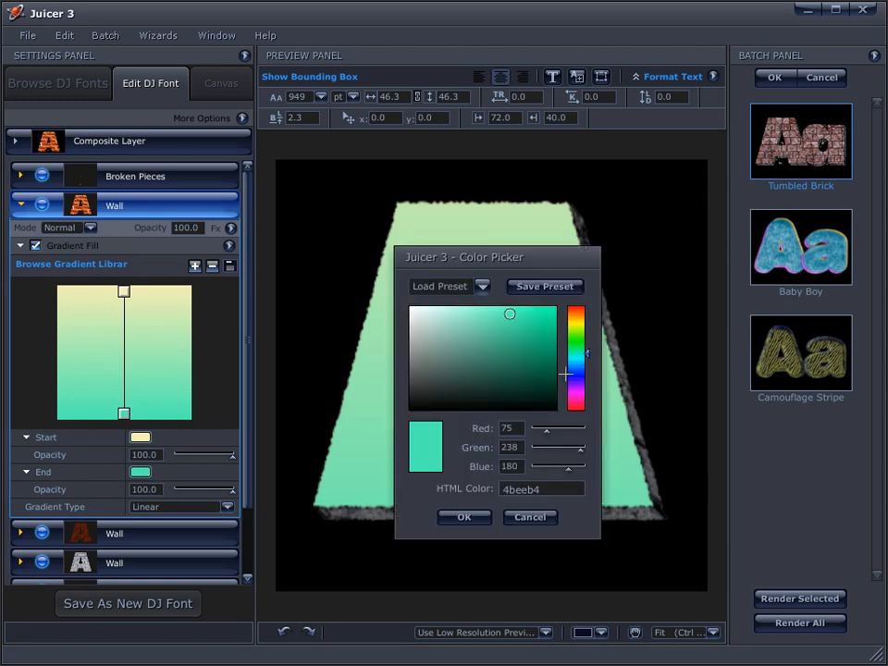
drag(446, 394, 411, 410)
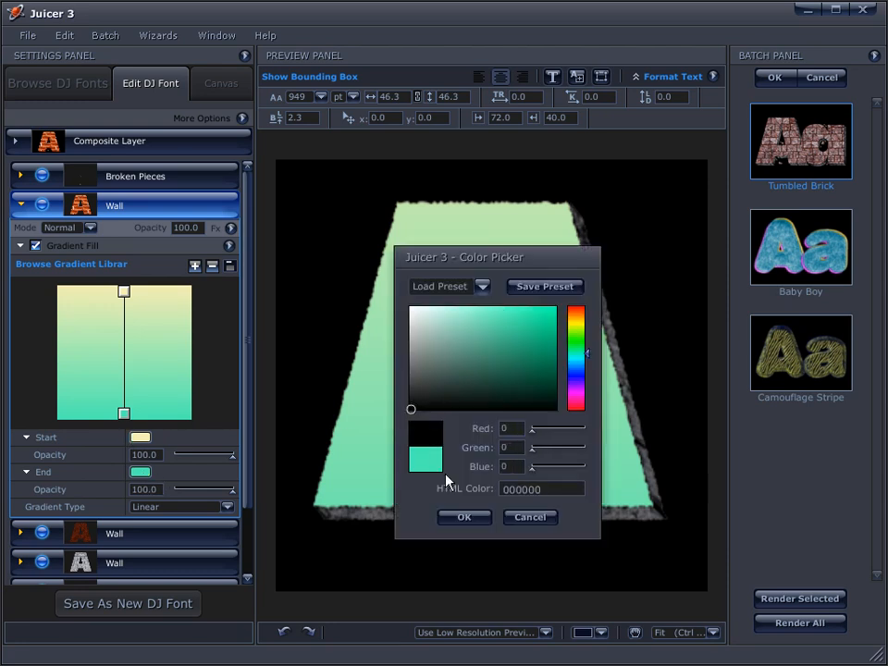
click(468, 518)
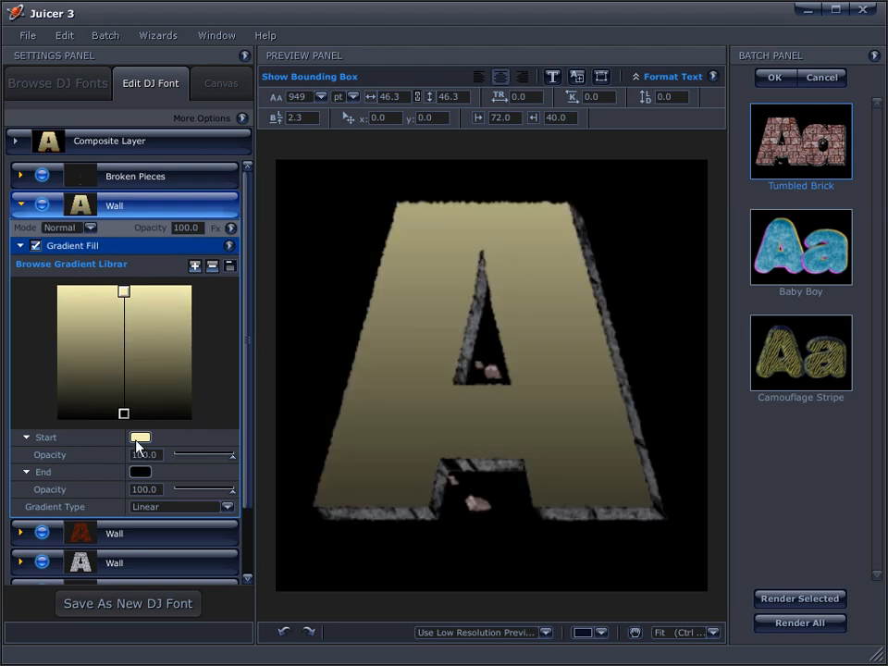
click(142, 441)
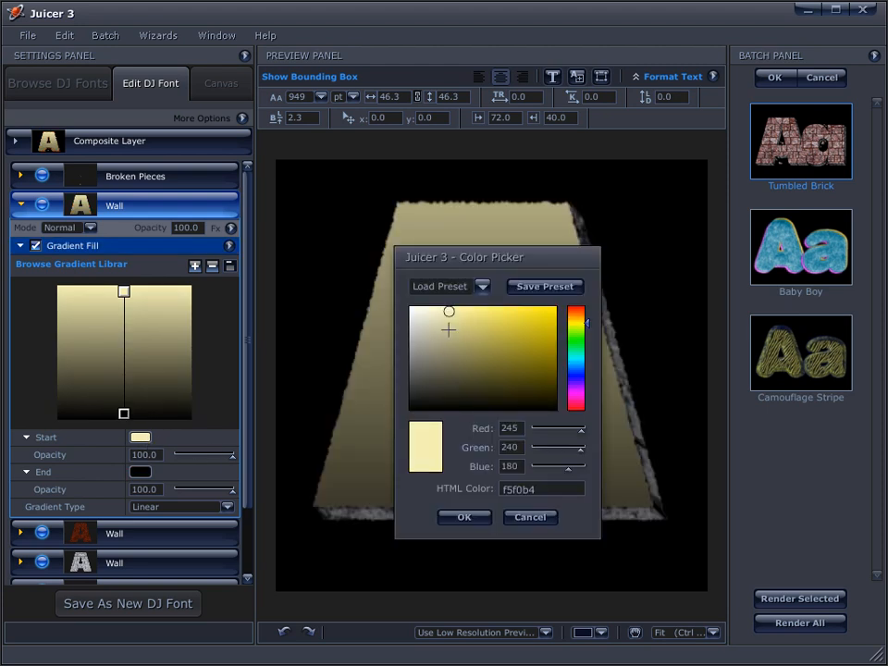
drag(447, 314, 412, 308)
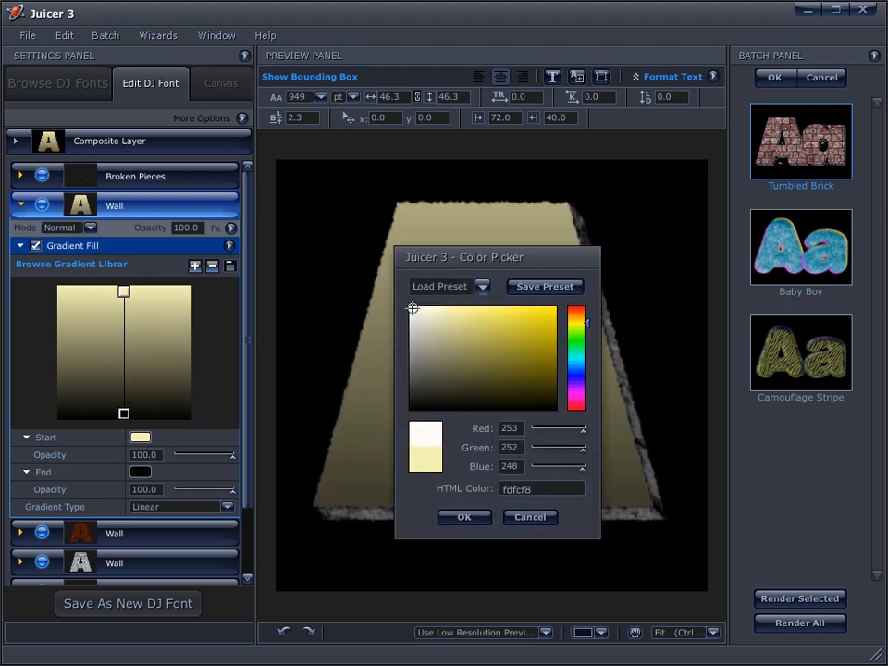
click(465, 518)
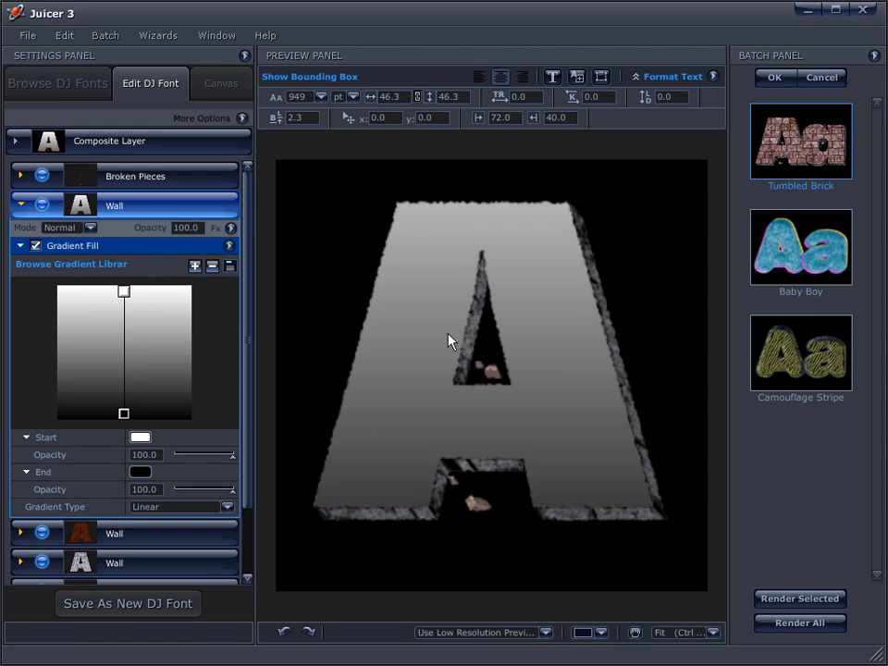
Angle the gradient diagonally, placing the white Start handle toward the upper right and the black End handle toward the lower left.
drag(125, 417, 81, 404)
drag(122, 290, 153, 316)
drag(248, 460, 248, 514)
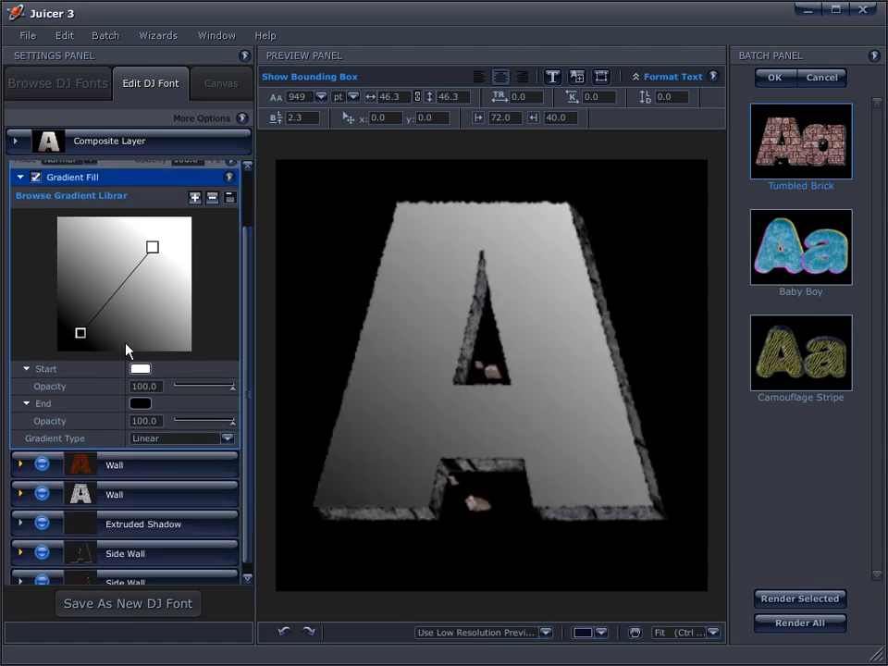
drag(88, 331, 107, 317)
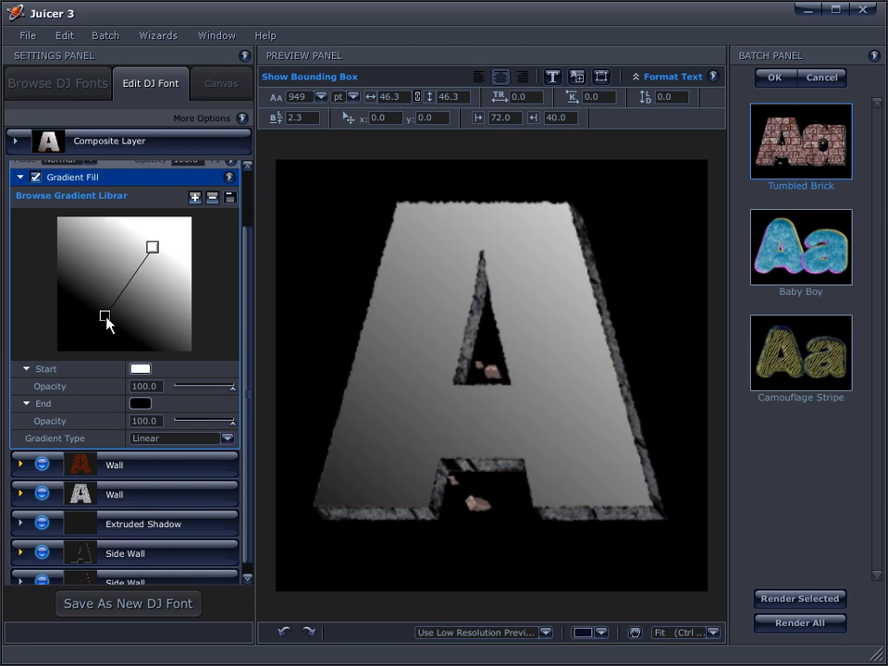
Try the Screen blend mode on the gradient Wall layer and bring the End handle closer to the Start handle.
drag(248, 274, 247, 221)
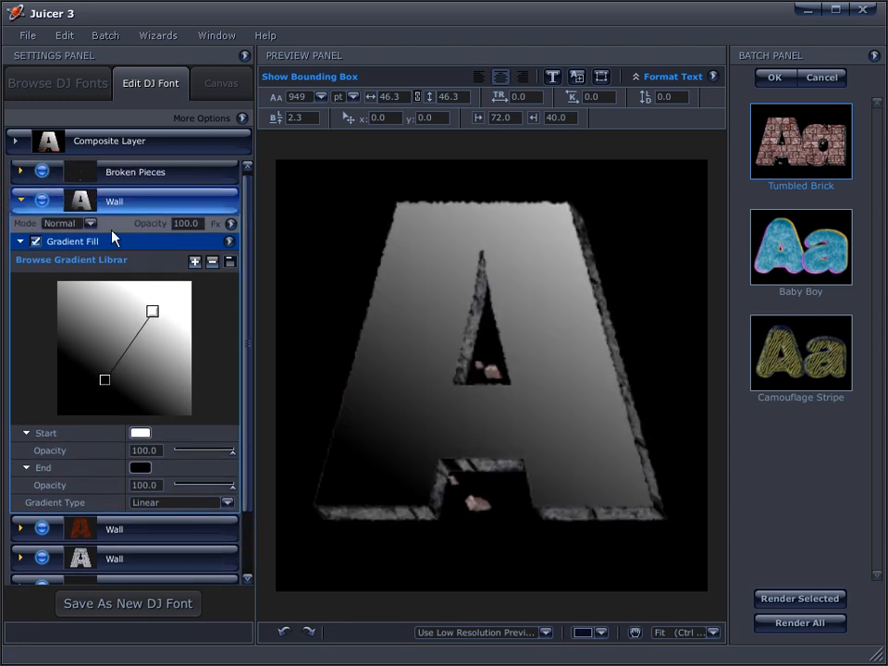
click(91, 224)
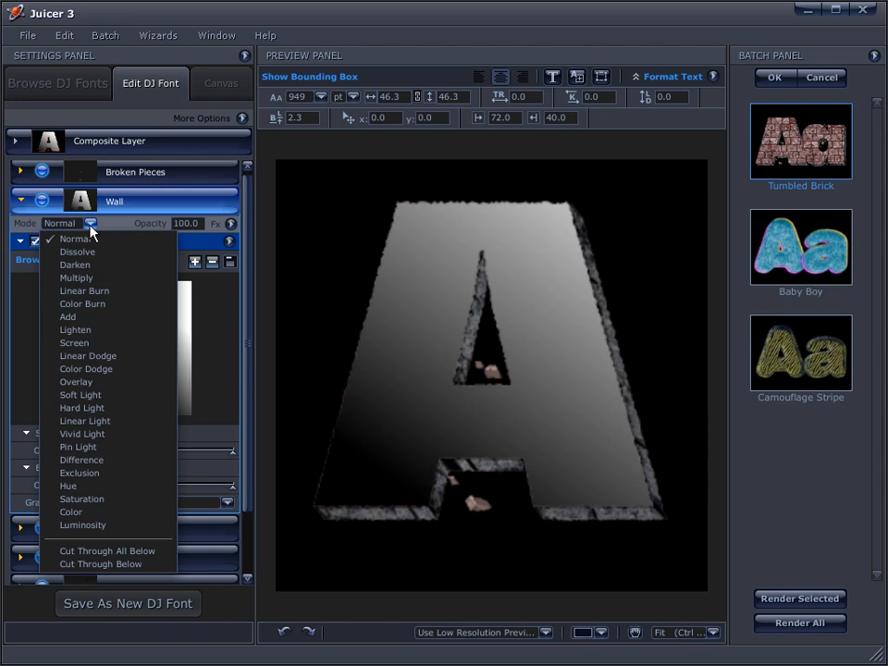
click(93, 344)
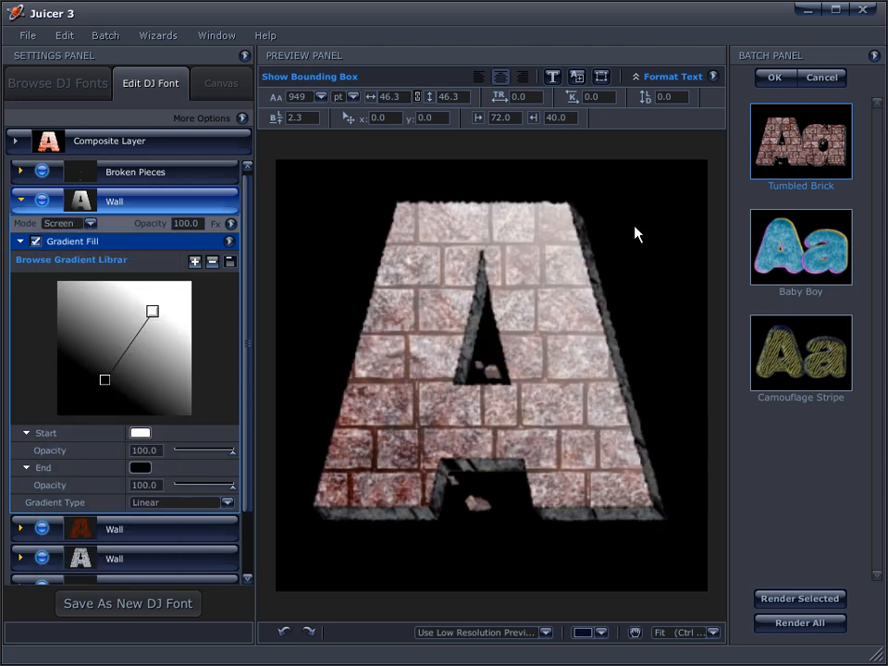
drag(106, 380, 122, 357)
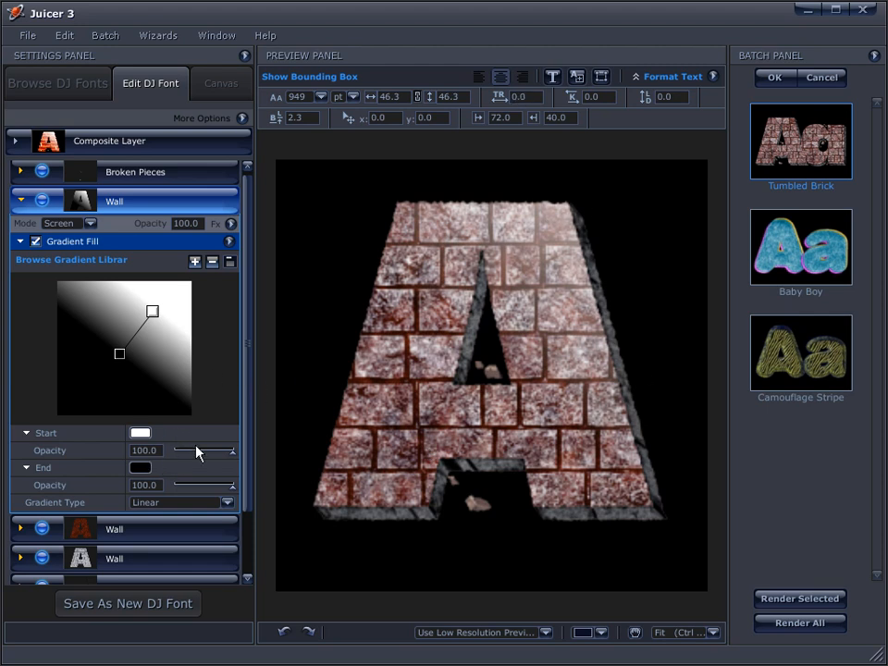
Try the Multiply blend mode on the gradient Wall layer and shift both gradient handles toward the lower left.
click(90, 226)
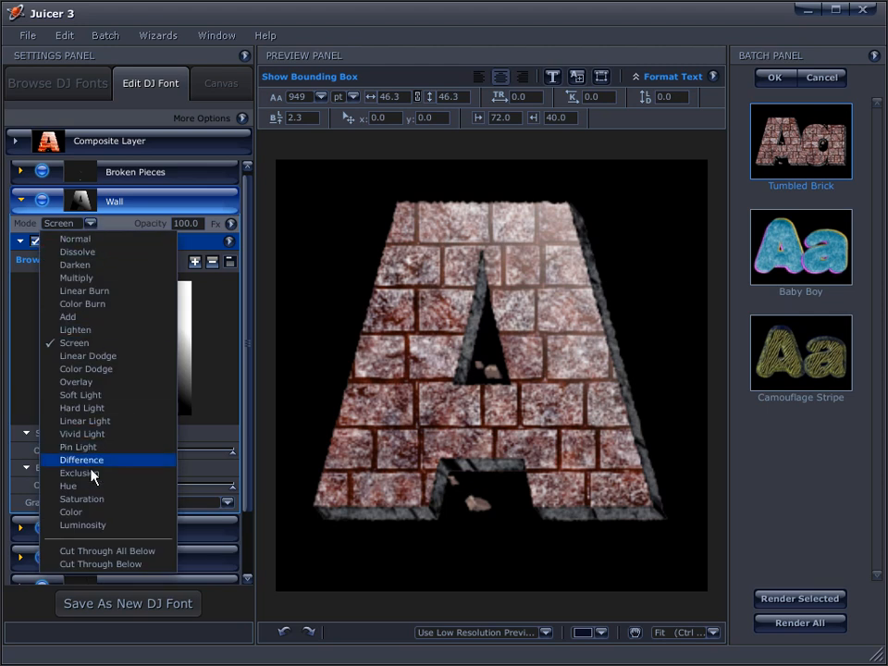
click(87, 279)
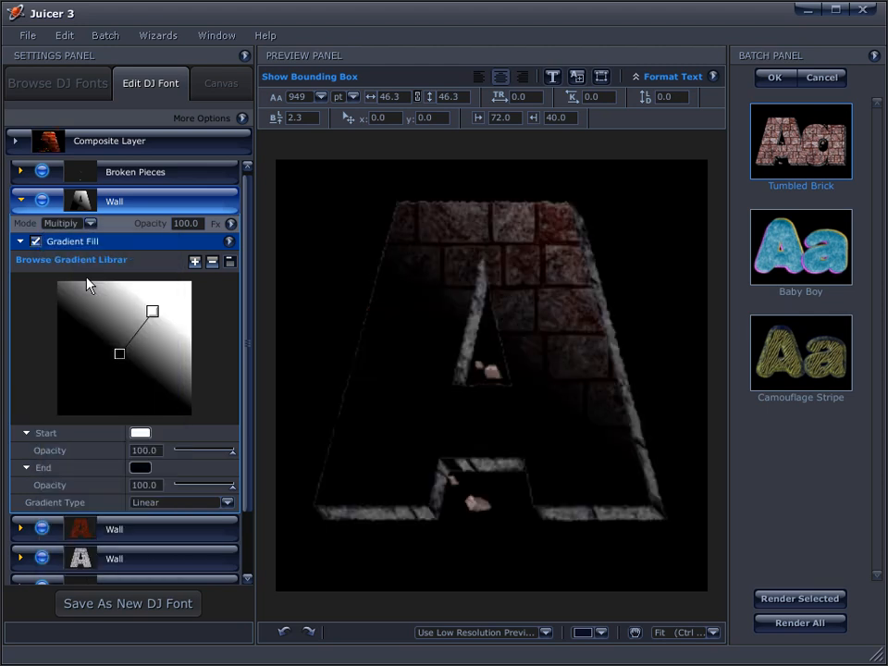
drag(119, 356, 92, 396)
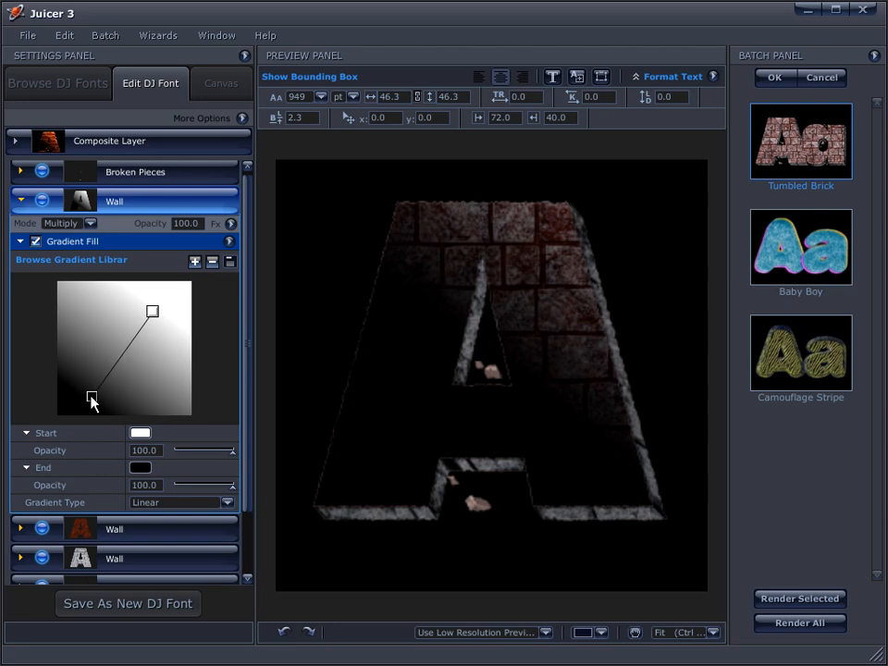
drag(154, 318, 133, 351)
Try the Overlay blend mode on the gradient Wall layer and spread both gradient handles toward the upper right.
click(90, 223)
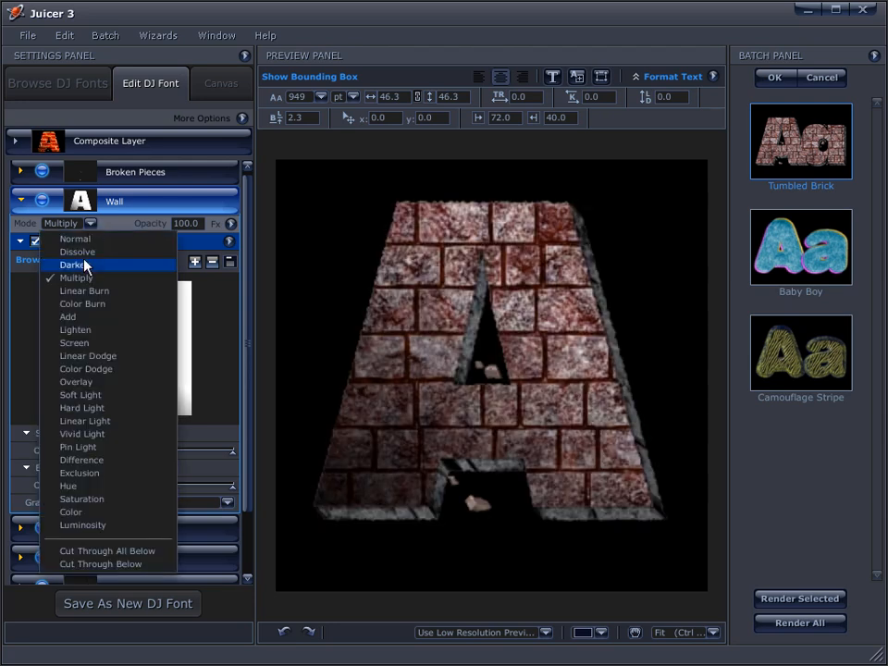
click(99, 382)
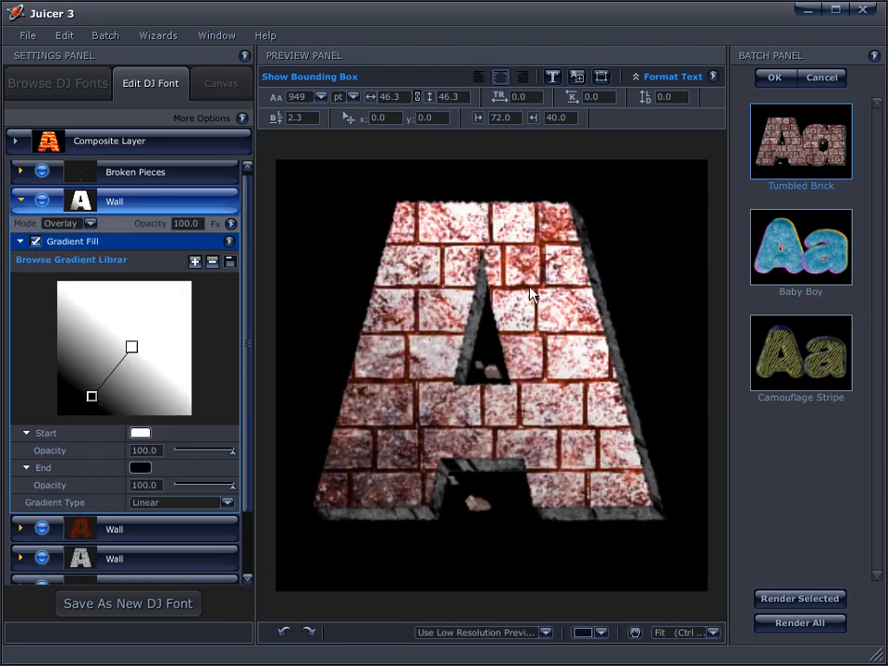
drag(94, 396, 100, 389)
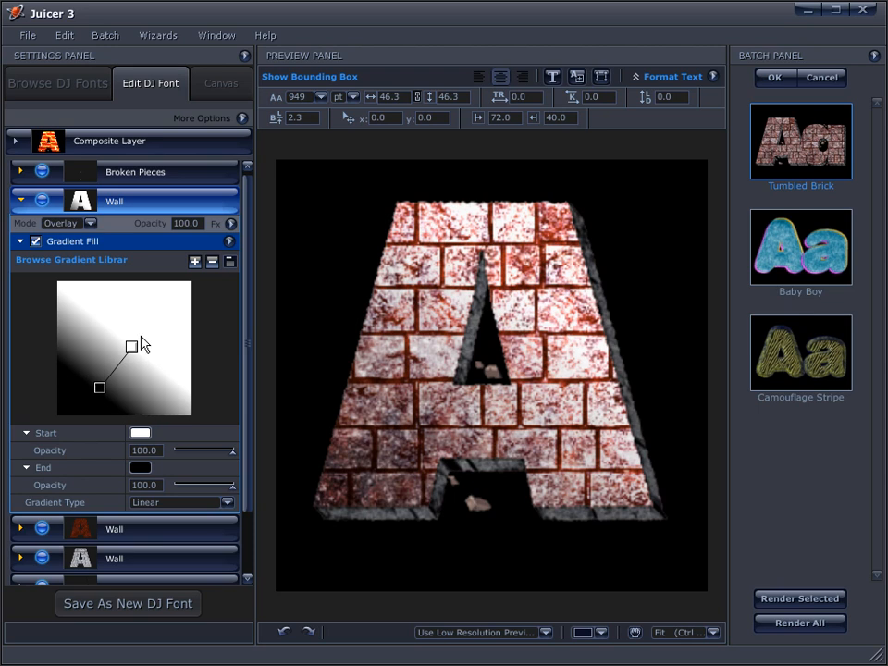
drag(132, 349, 154, 320)
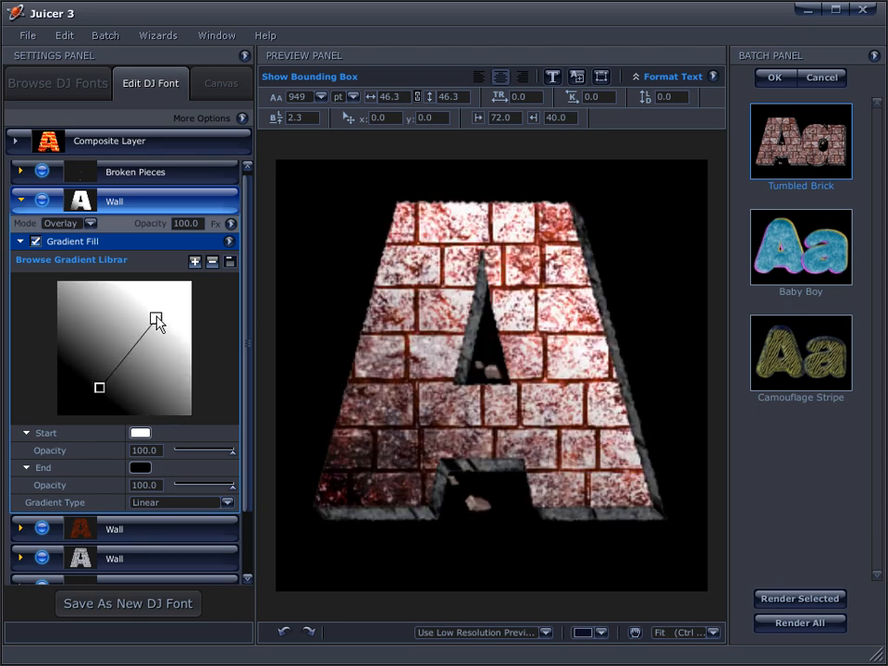
Return the gradient Wall layer's blend mode to Normal and set the gradient's End opacity to 0.
mouse_move(248, 358)
mouse_down()
mouse_move(248, 396)
mouse_move(250, 377)
mouse_up()
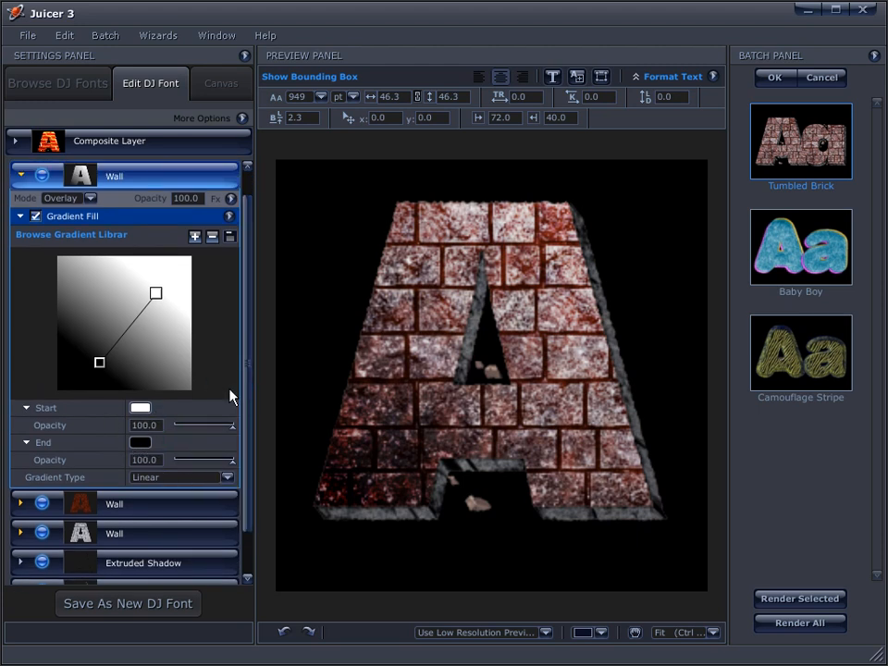
drag(248, 264, 248, 237)
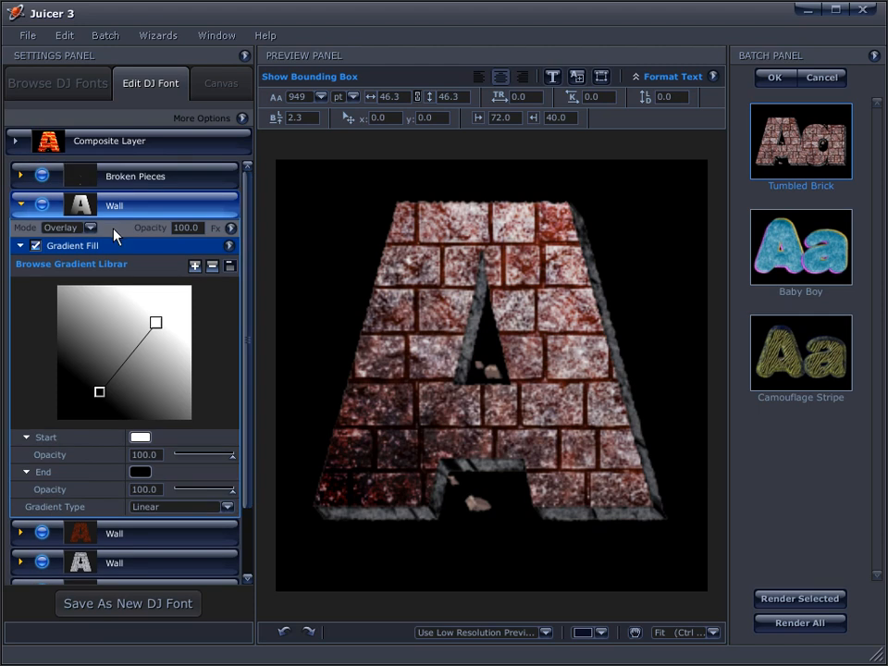
click(91, 225)
click(80, 244)
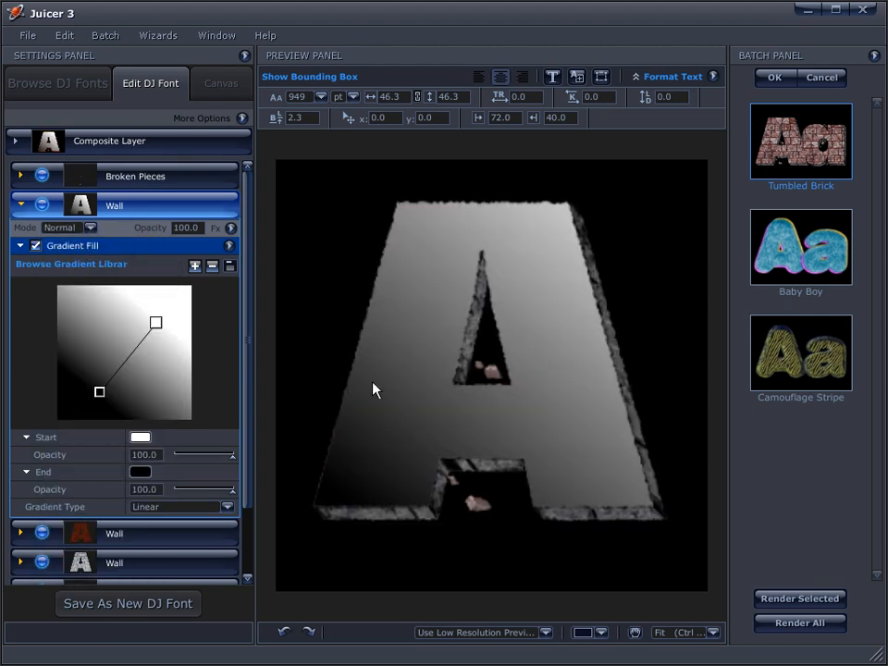
drag(248, 489, 247, 519)
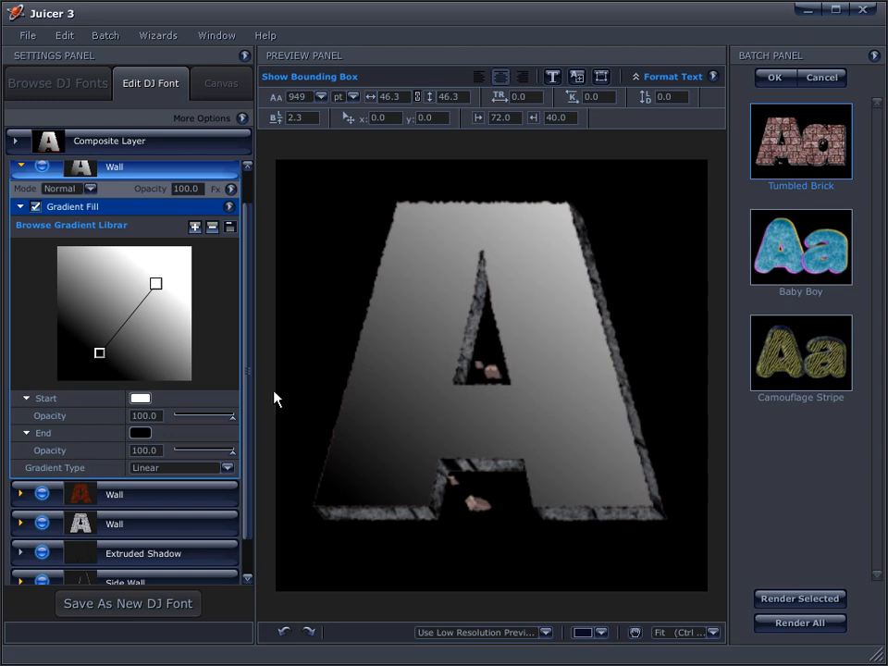
drag(234, 453, 175, 453)
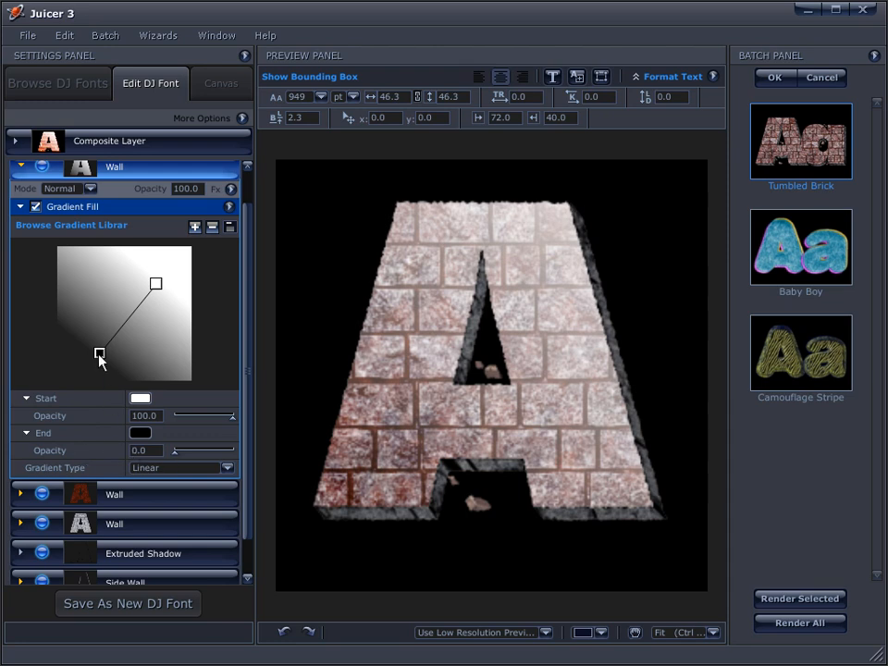
Move both gradient handles toward the upper right to confine the white fade to the letter's upper-right corner.
mouse_move(99, 354)
mouse_down()
mouse_move(121, 321)
mouse_move(113, 334)
mouse_up()
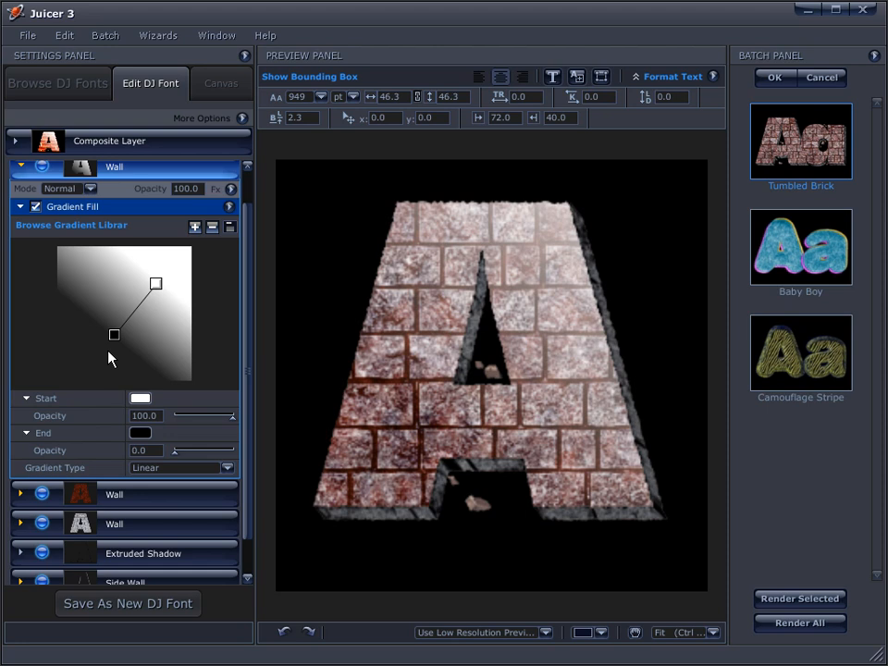
drag(156, 284, 166, 277)
mouse_move(115, 335)
mouse_down()
mouse_move(125, 318)
mouse_move(129, 327)
mouse_up()
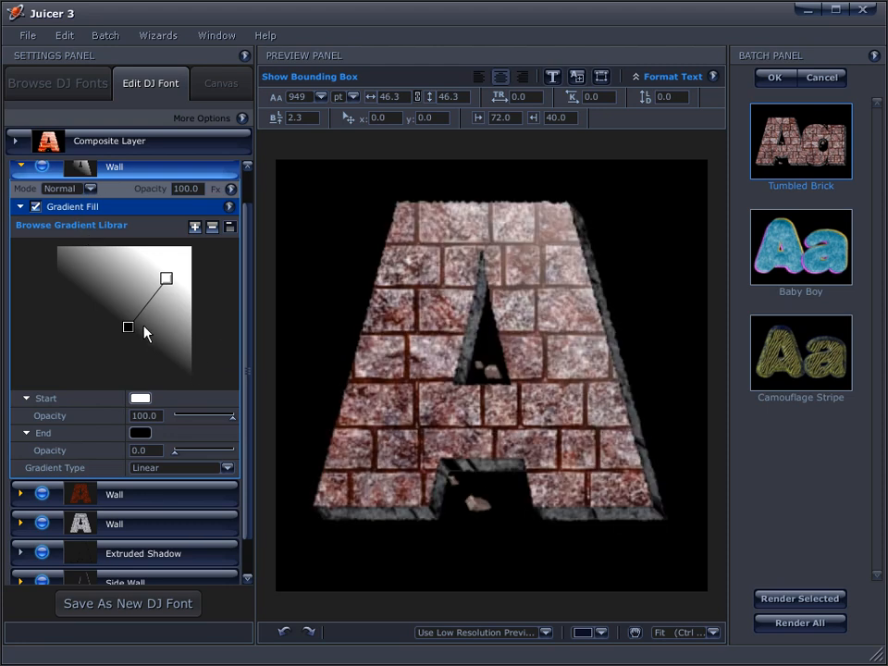
Set the gradient Wall layer's blend mode to Overlay.
click(91, 191)
click(81, 352)
click(88, 189)
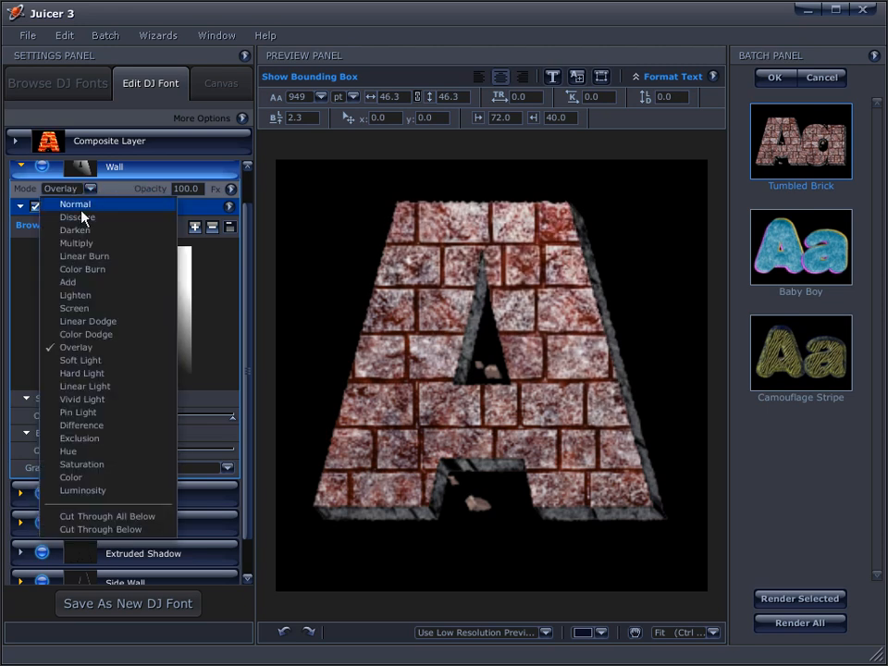
click(79, 348)
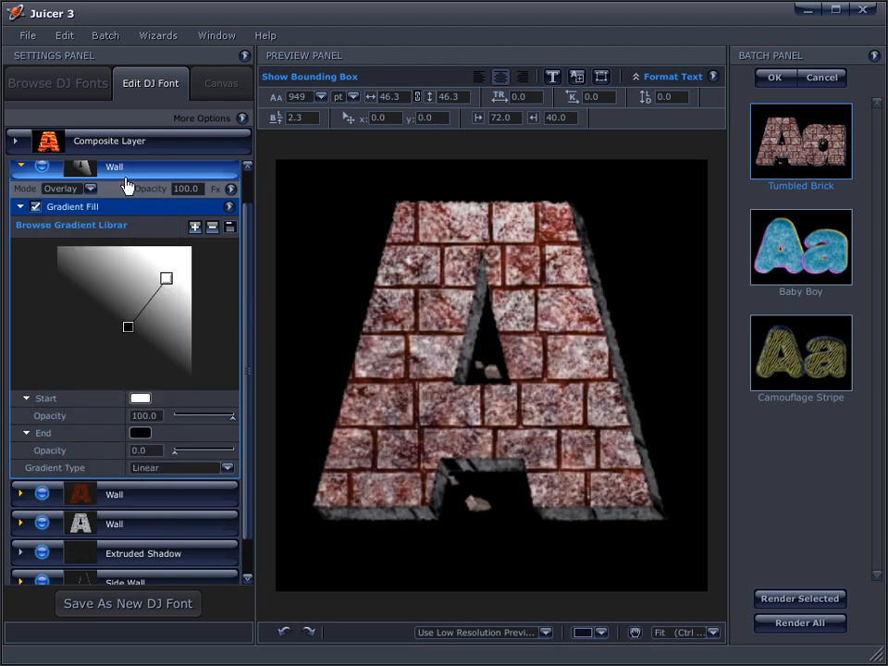
Duplicate the gradient Wall layer and set the upper copy's blend mode to Screen.
right_click(128, 171)
click(165, 192)
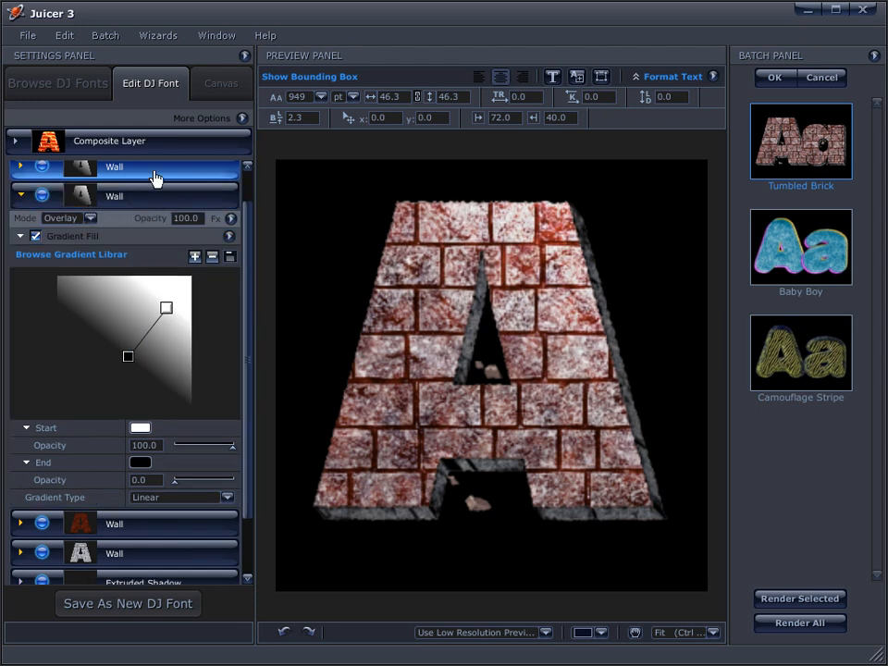
click(22, 169)
click(89, 188)
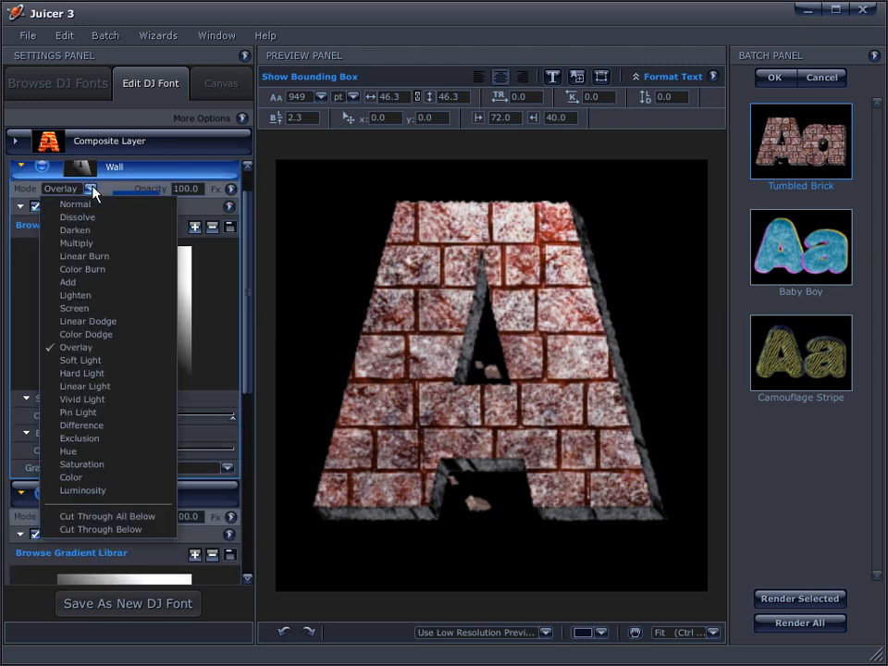
click(82, 309)
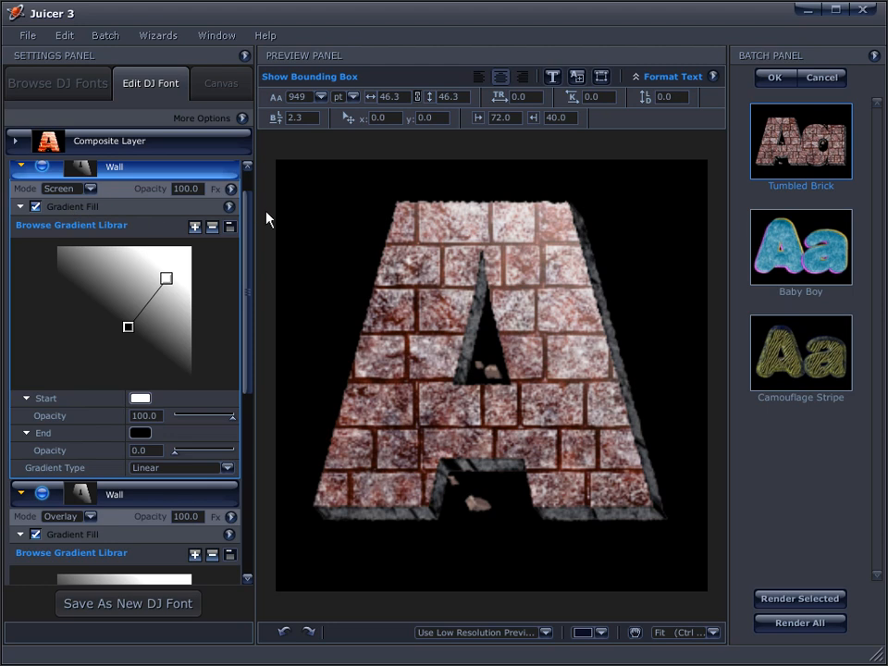
Collapse the two gradient Wall layers and turn off their visibility to compare with the original brick.
scroll(248, 204, up, 1)
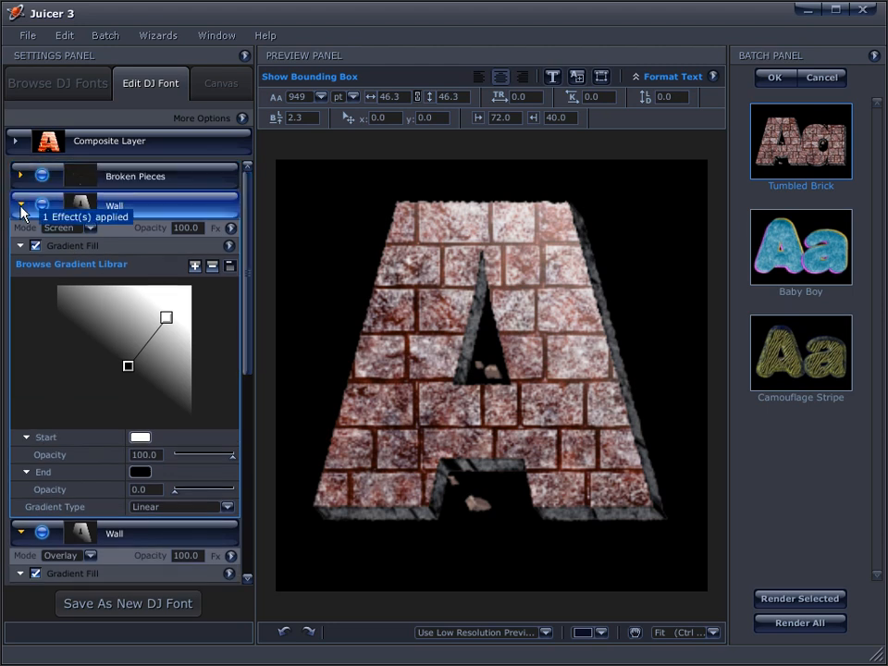
click(20, 207)
click(20, 236)
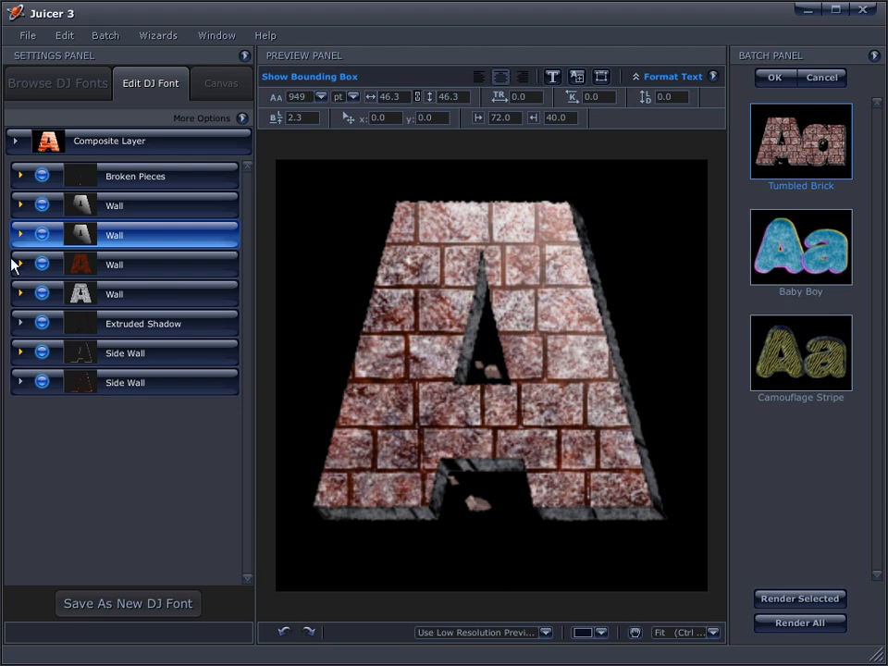
click(43, 206)
click(43, 236)
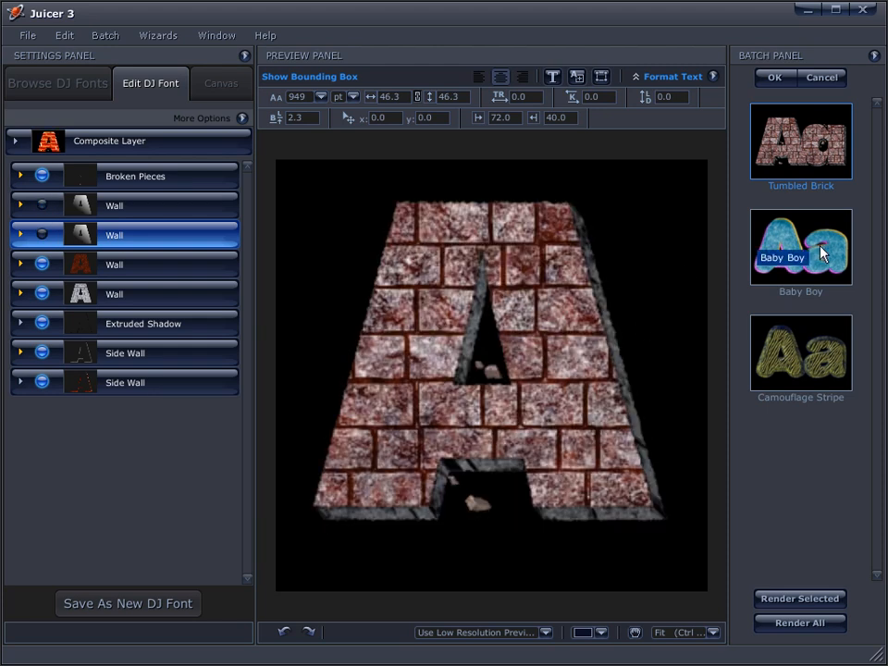
Switch to the Baby Boy DJ Font in the batch.
click(822, 281)
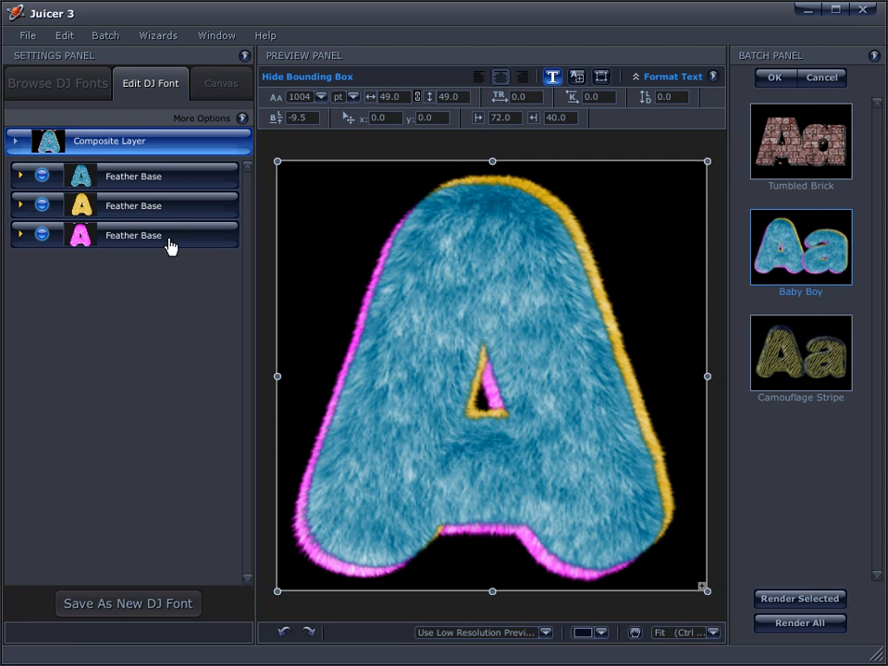
Turn off the yellow Feather Base layer's visibility and disable the Offset effect on the pink Feather Base layer.
click(20, 205)
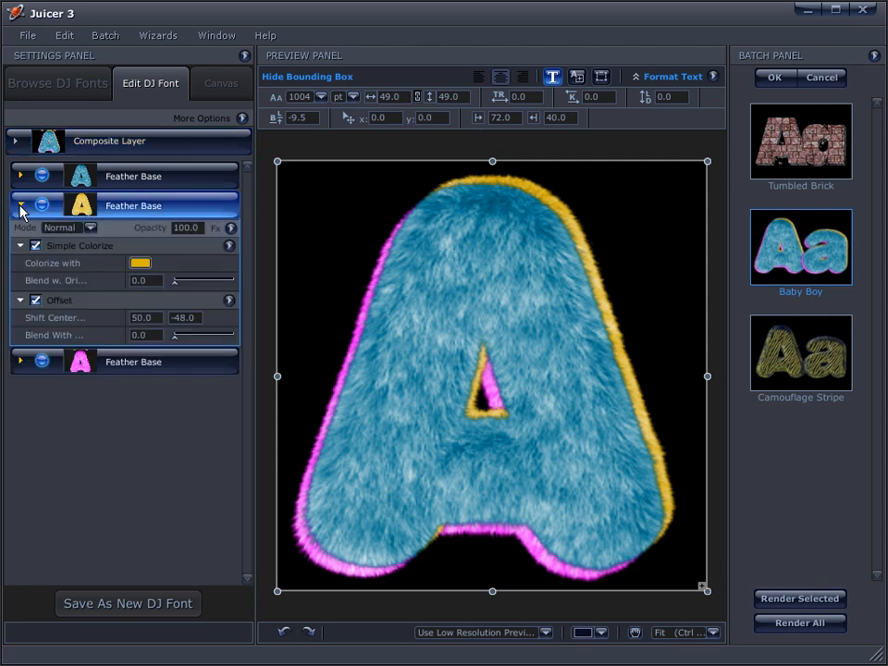
click(41, 205)
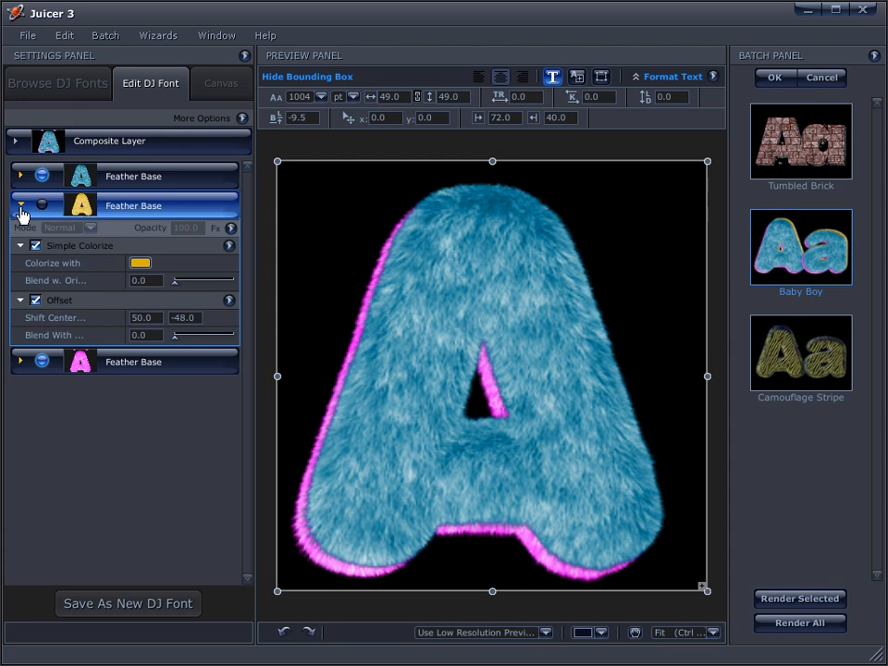
click(20, 362)
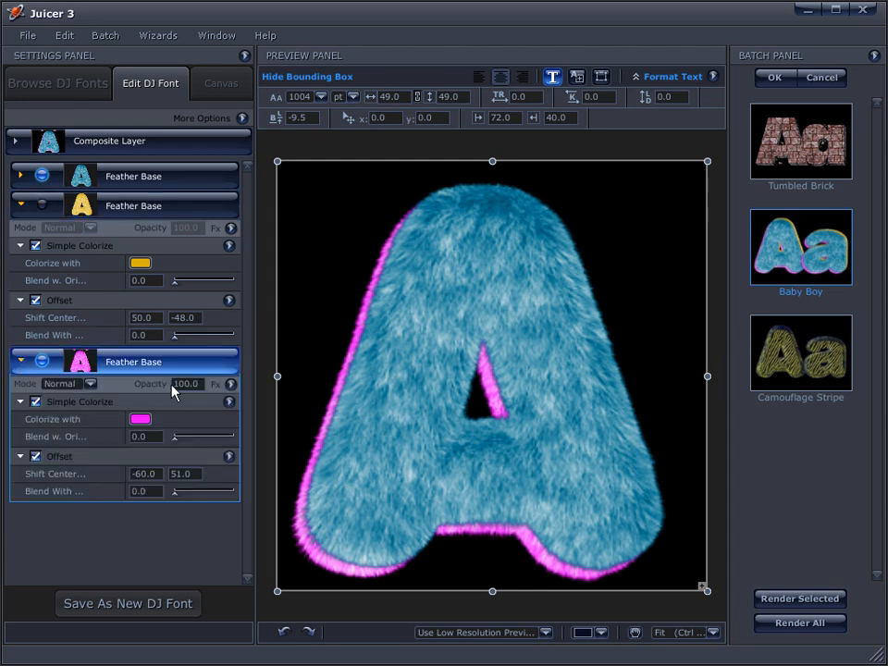
click(35, 457)
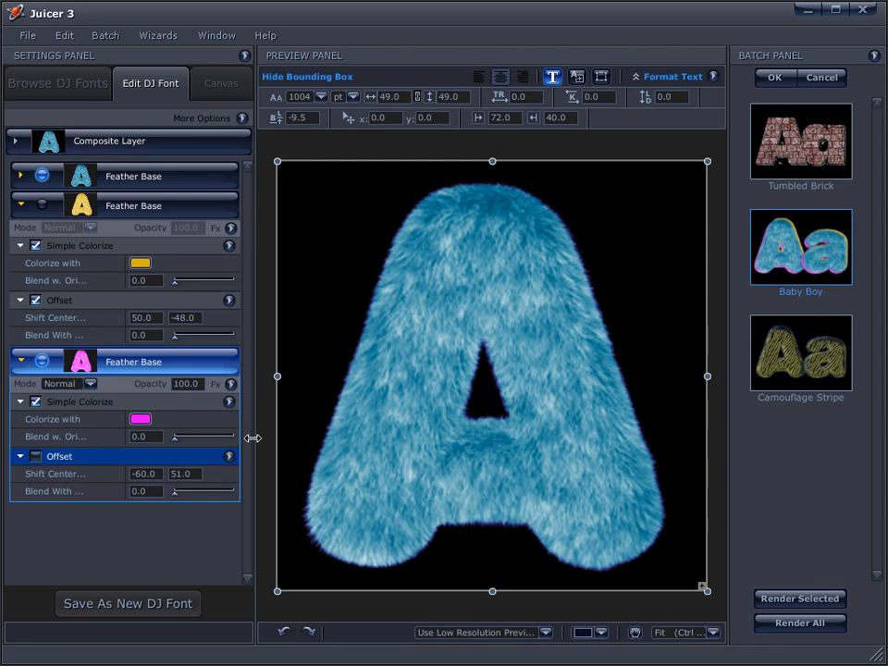
Add a new layer of type Feather Base above the blue Feather Base layer.
click(185, 183)
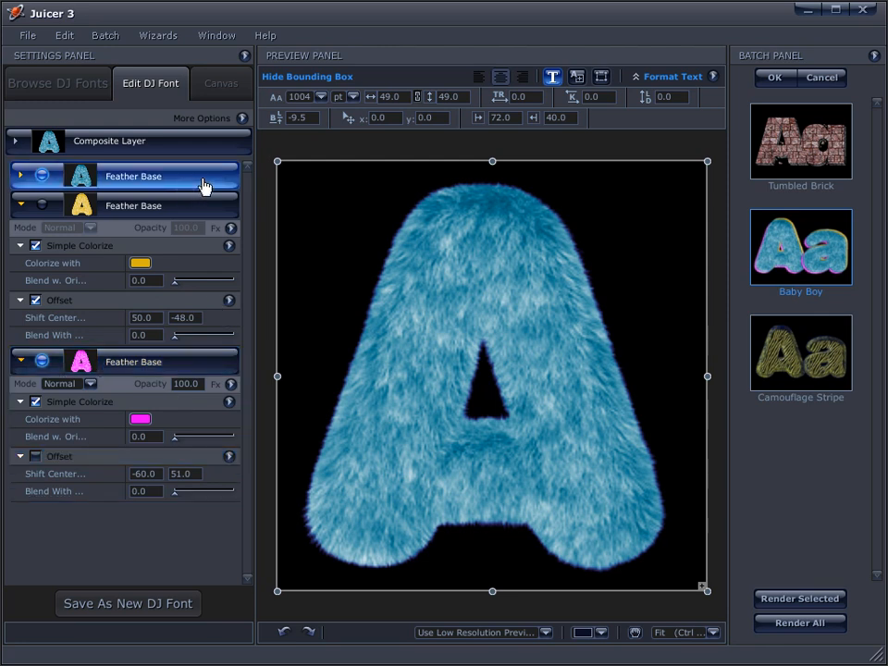
right_click(198, 183)
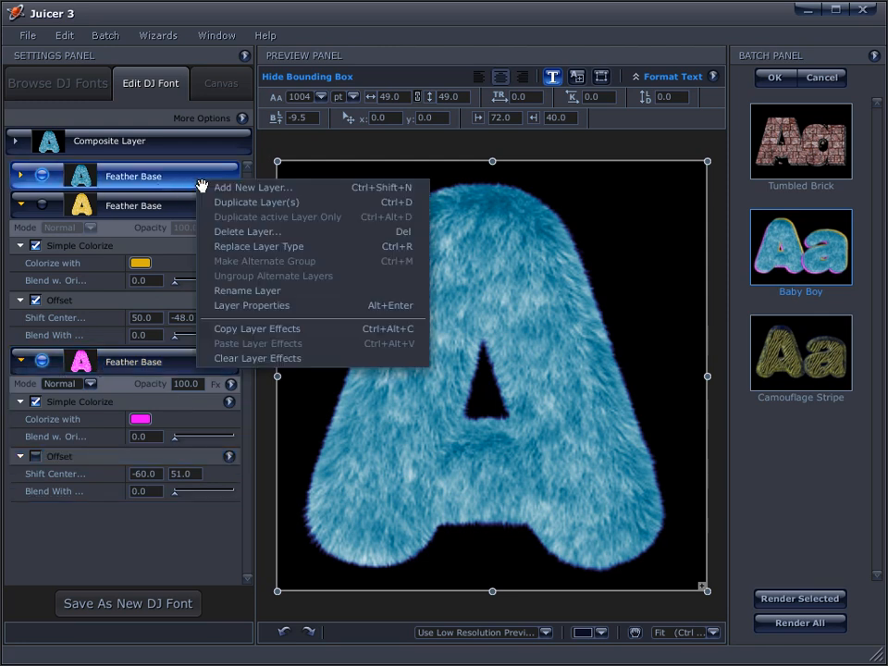
click(222, 191)
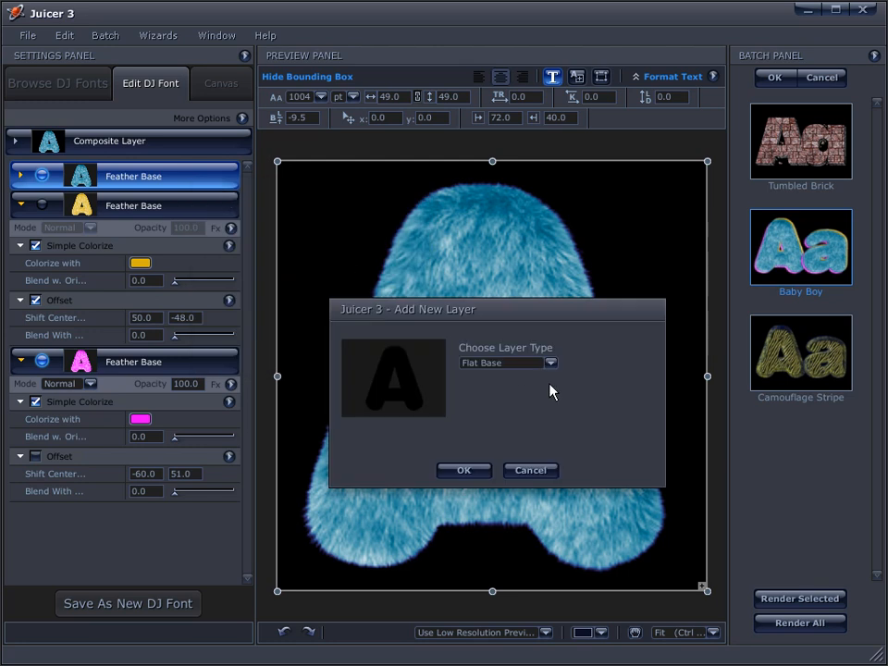
click(519, 365)
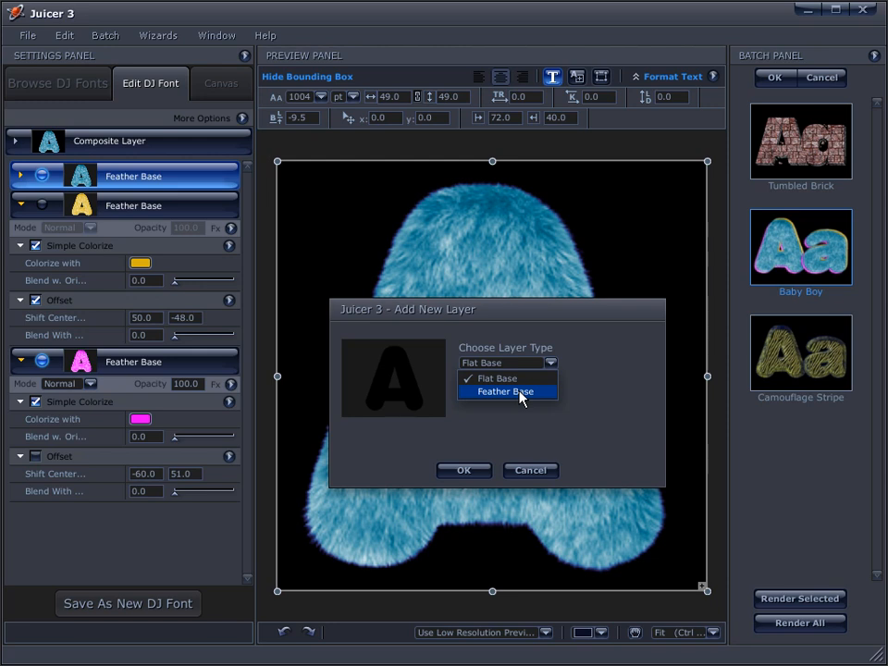
click(521, 394)
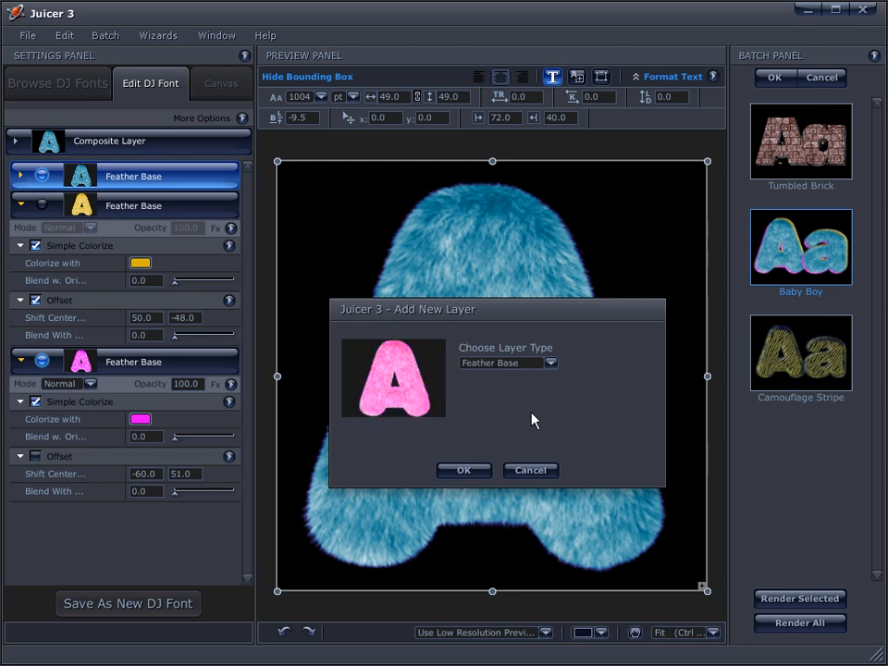
click(463, 471)
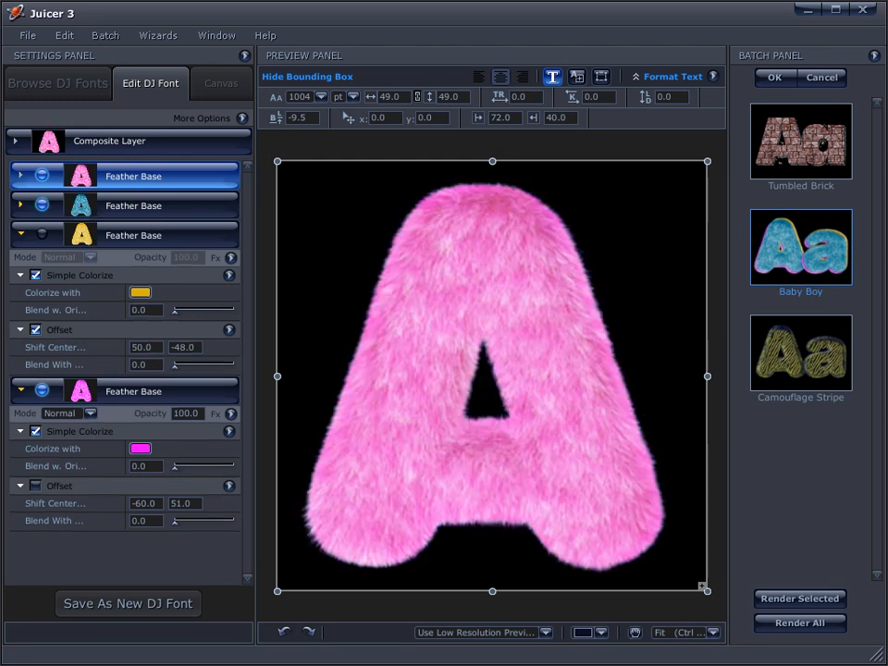
Add a Gradient Fill effect to the new Feather Base layer at the top of the stack.
click(20, 176)
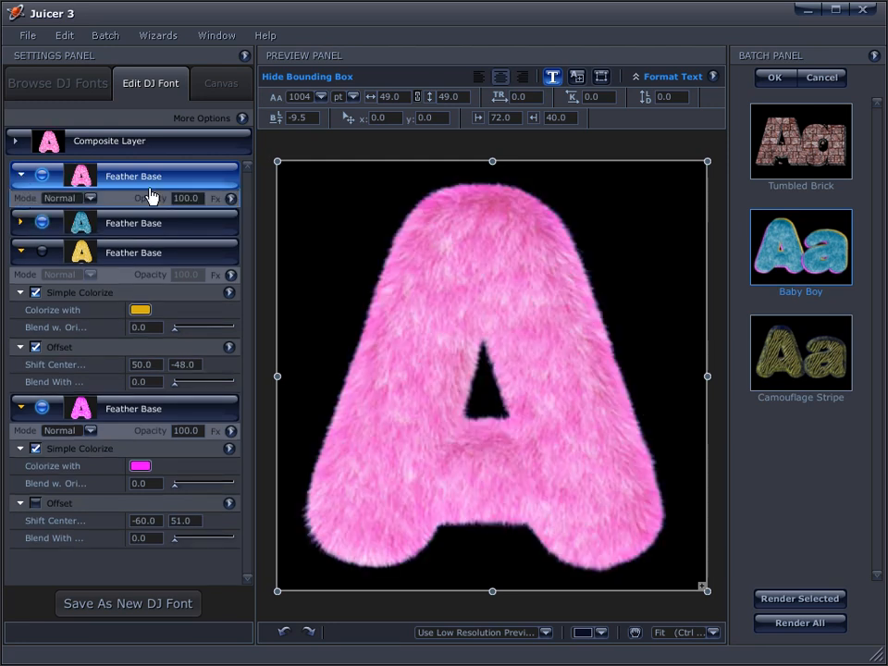
click(231, 198)
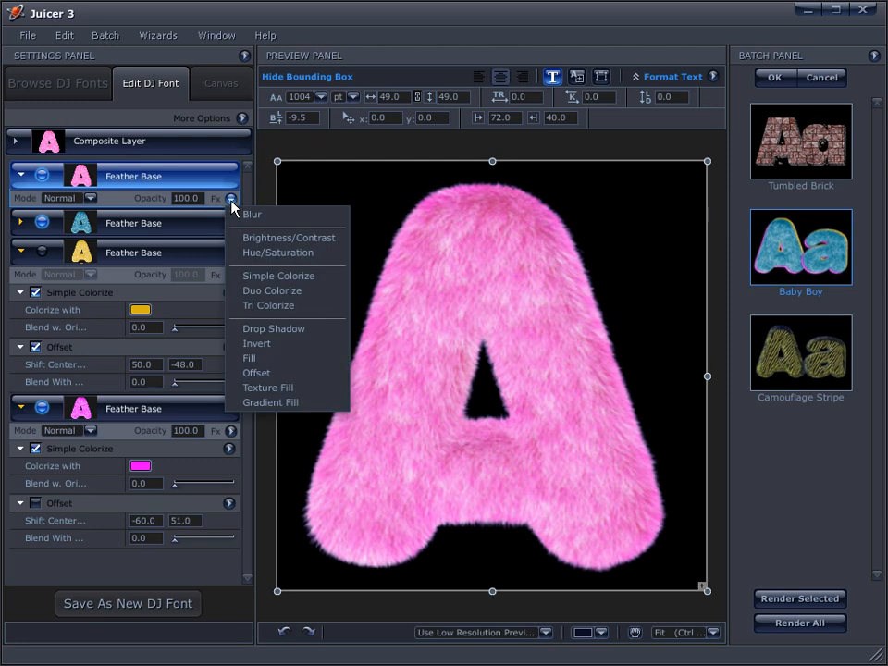
click(288, 403)
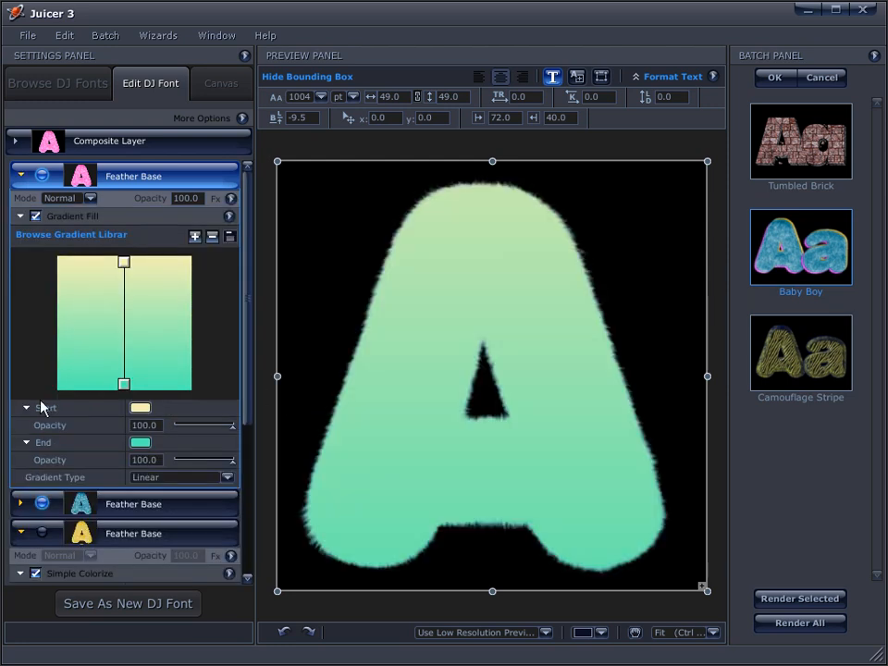
Set the gradient's End color to 000000 and Start color to fdfdfd, and move its end point slightly upward.
click(140, 443)
mouse_move(427, 395)
mouse_down()
mouse_move(410, 419)
mouse_move(415, 410)
mouse_up()
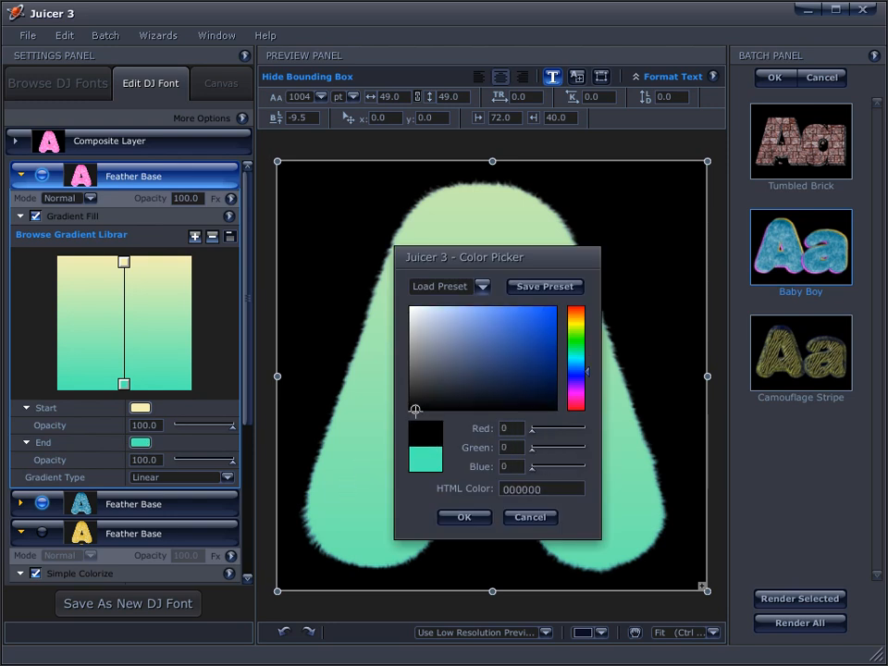
click(464, 517)
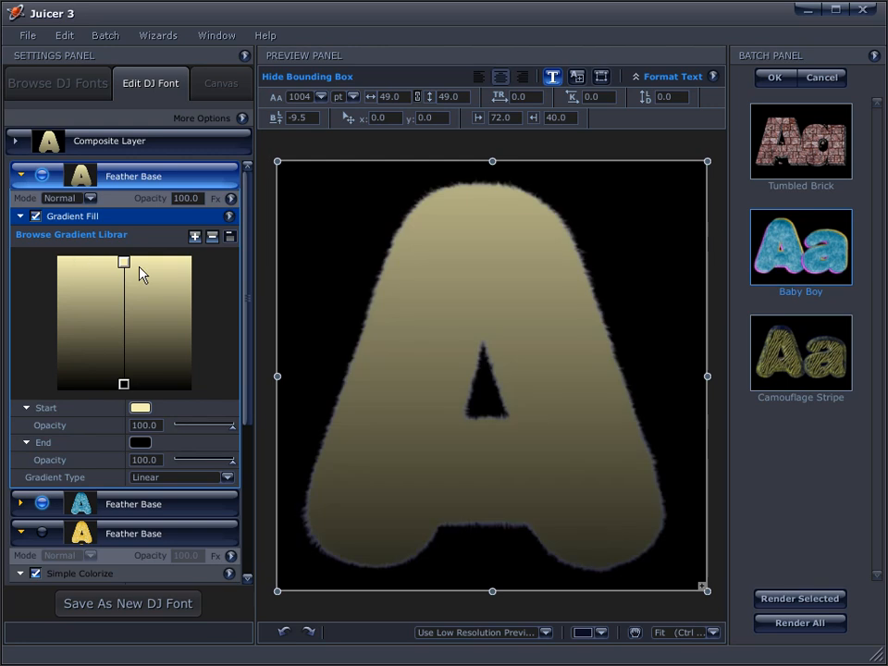
click(141, 409)
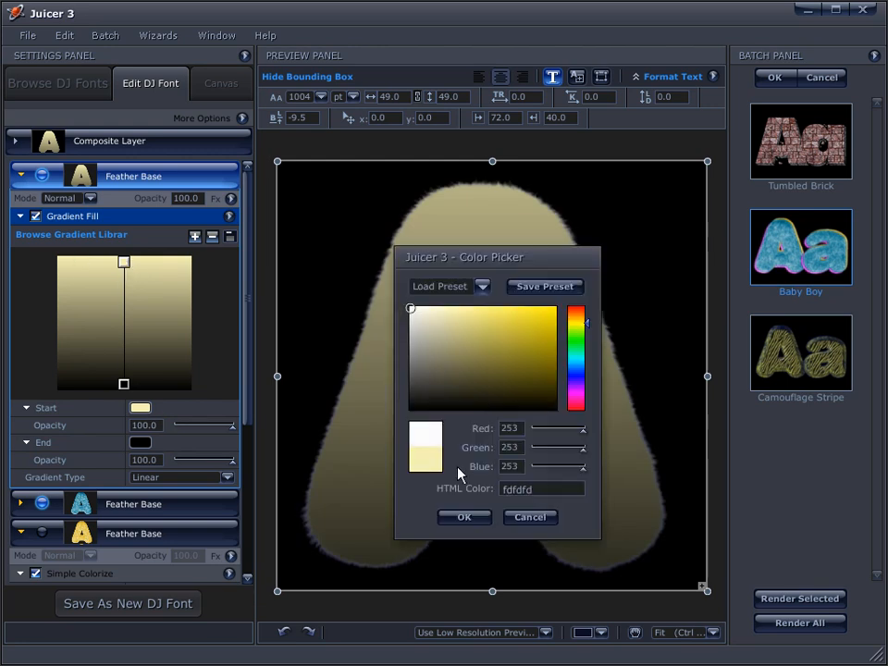
click(465, 516)
drag(124, 384, 124, 359)
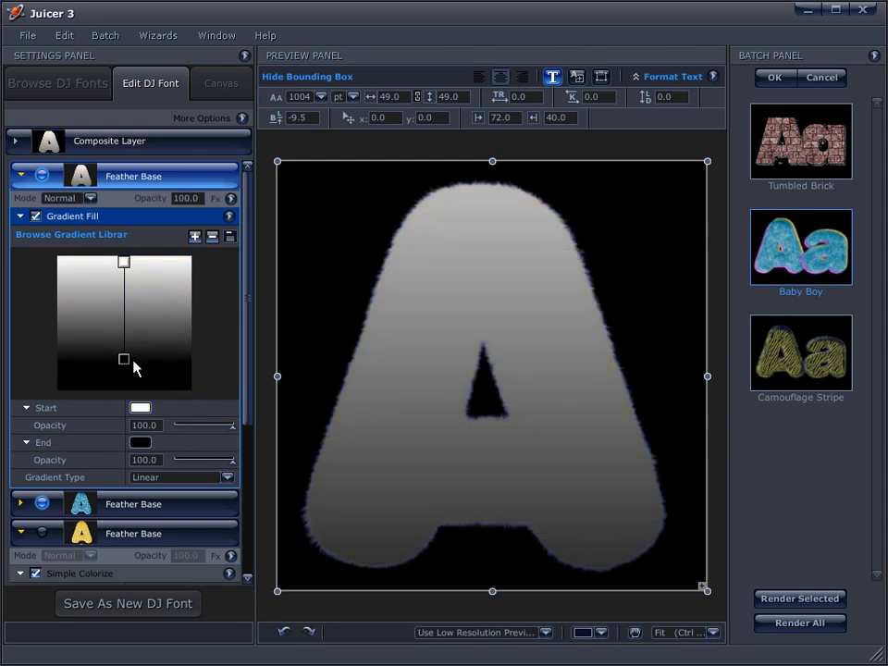
Set the gradient layer's blend mode to Cut Through Below and move the gradient's start and end points closer together.
click(91, 199)
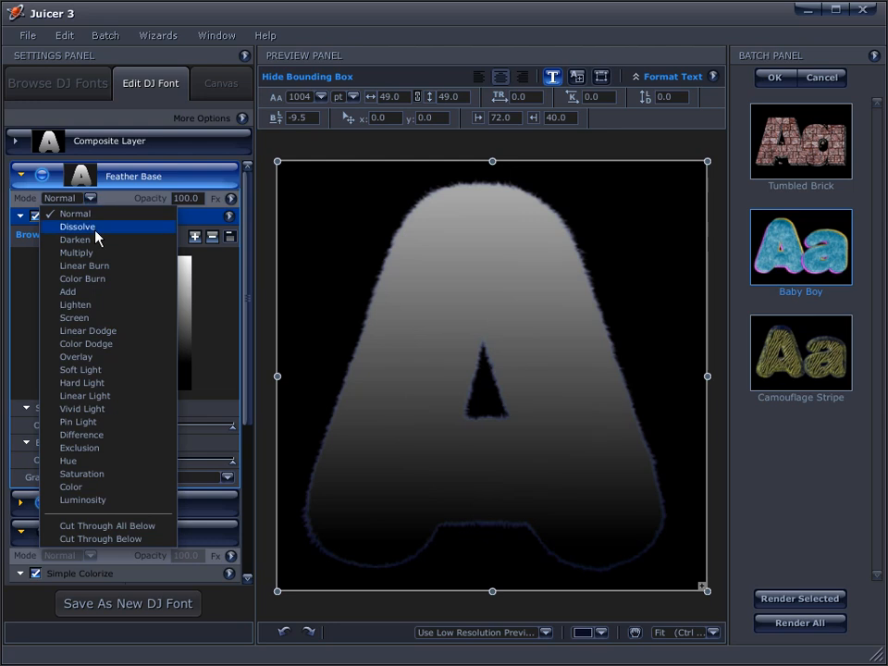
click(126, 541)
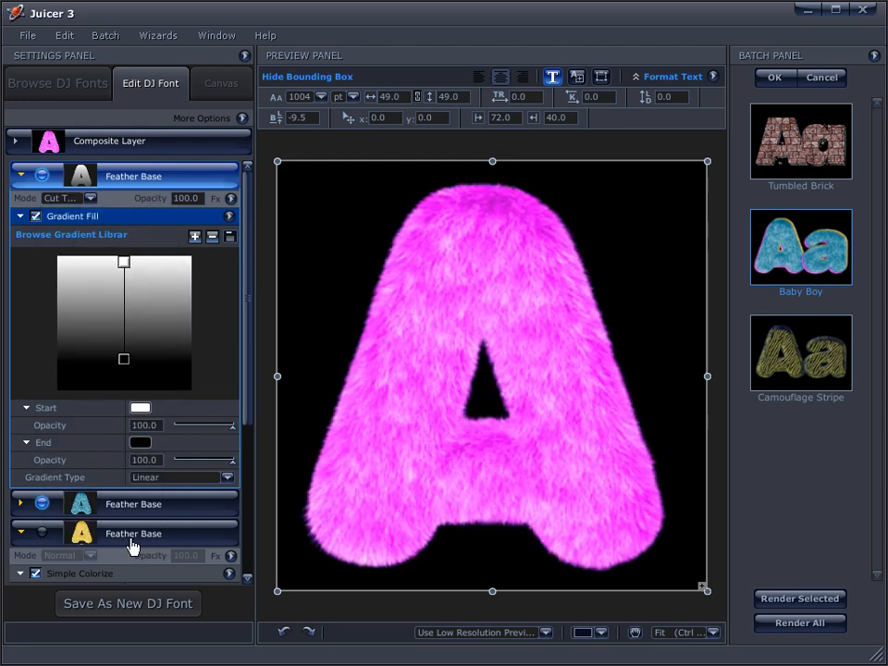
drag(124, 360, 124, 328)
drag(128, 260, 124, 284)
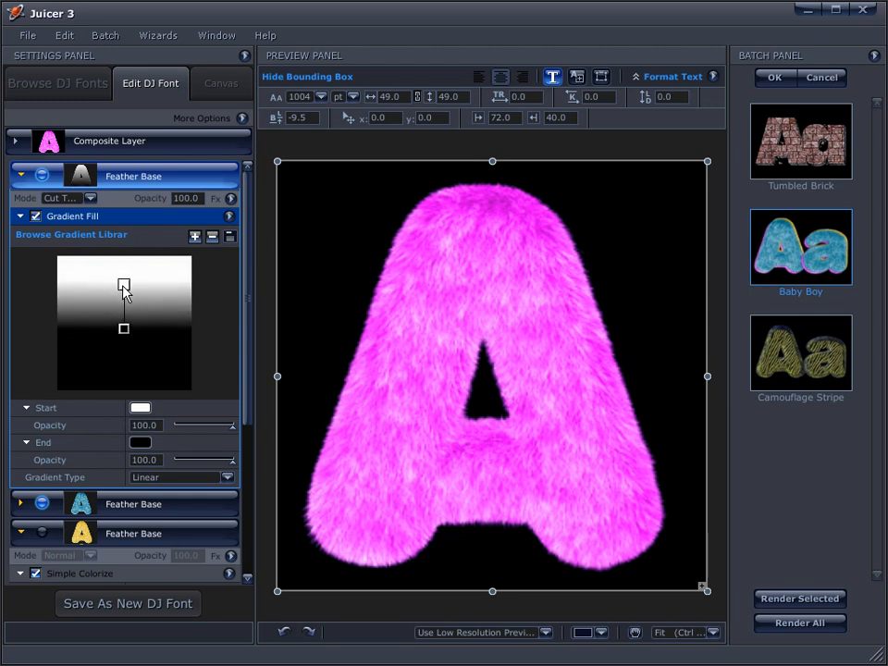
Collapse the yellow Feather Base layer and set the gradient's Start opacity to 0.0 on the top layer.
scroll(248, 351, down, 1)
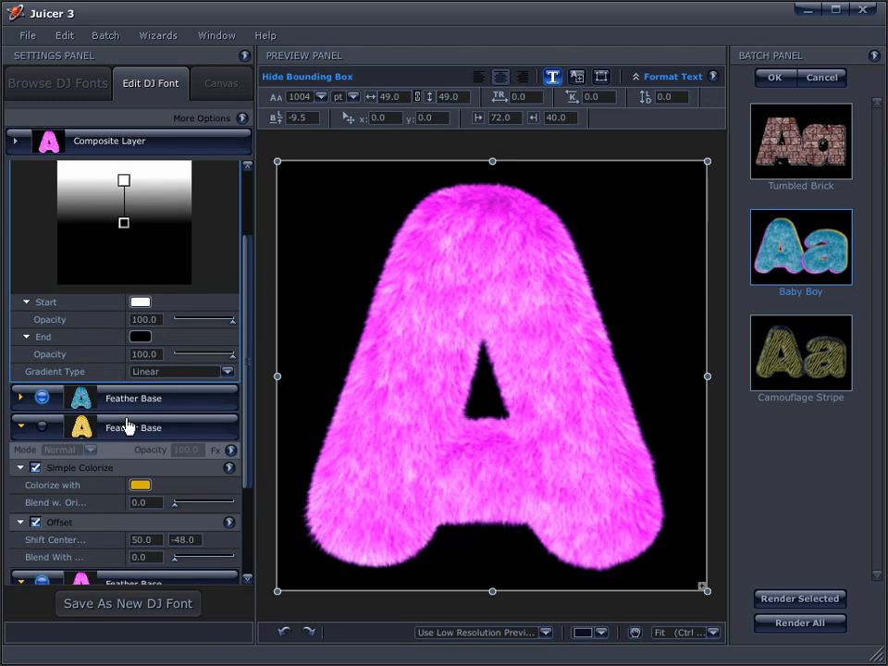
click(23, 426)
scroll(25, 435, up, 2)
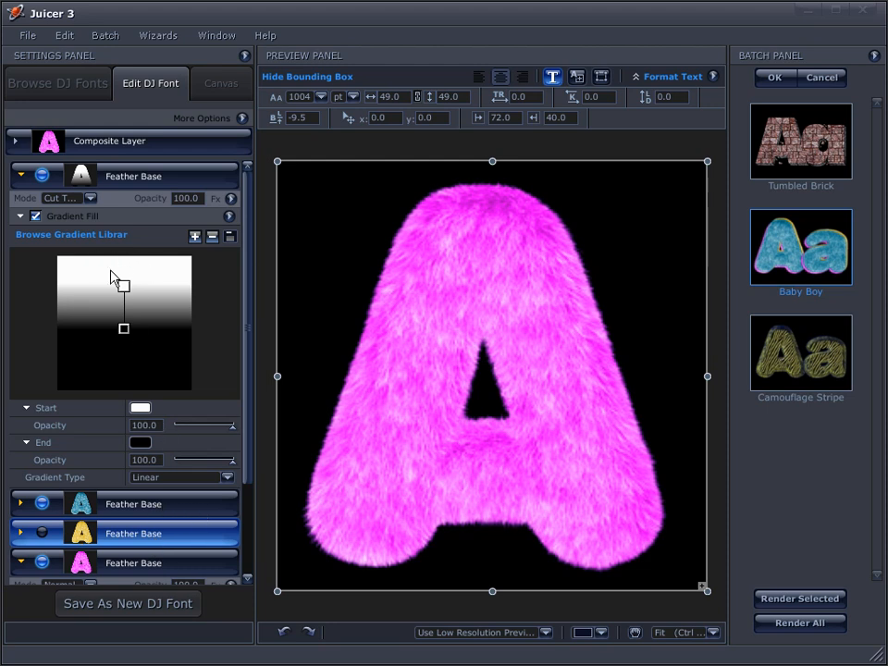
drag(233, 429, 170, 431)
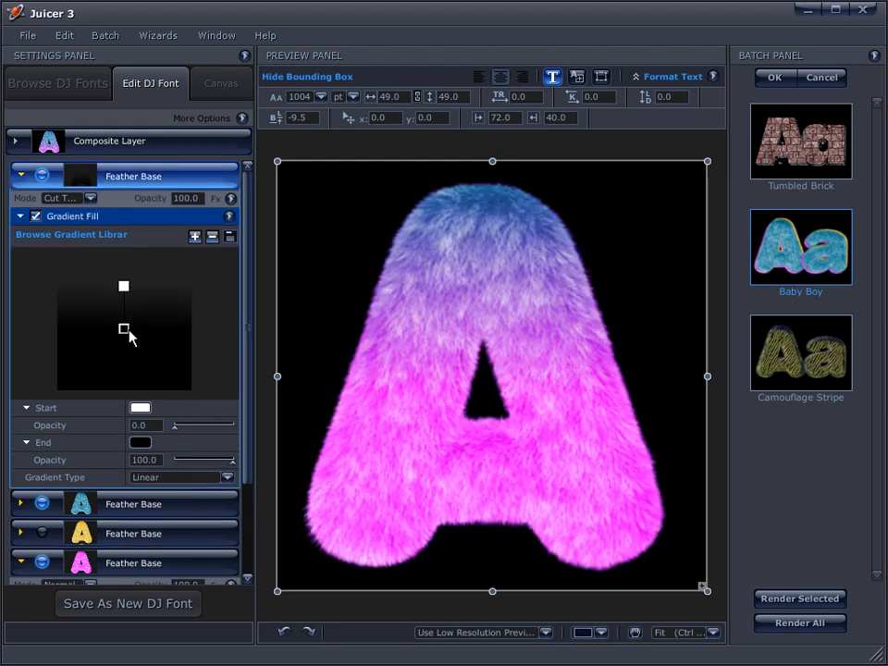
Reposition the gradient's start and end points so the fade runs diagonally from the letter's upper left to its lower right.
mouse_move(122, 329)
mouse_down()
mouse_move(125, 361)
mouse_move(125, 347)
mouse_up()
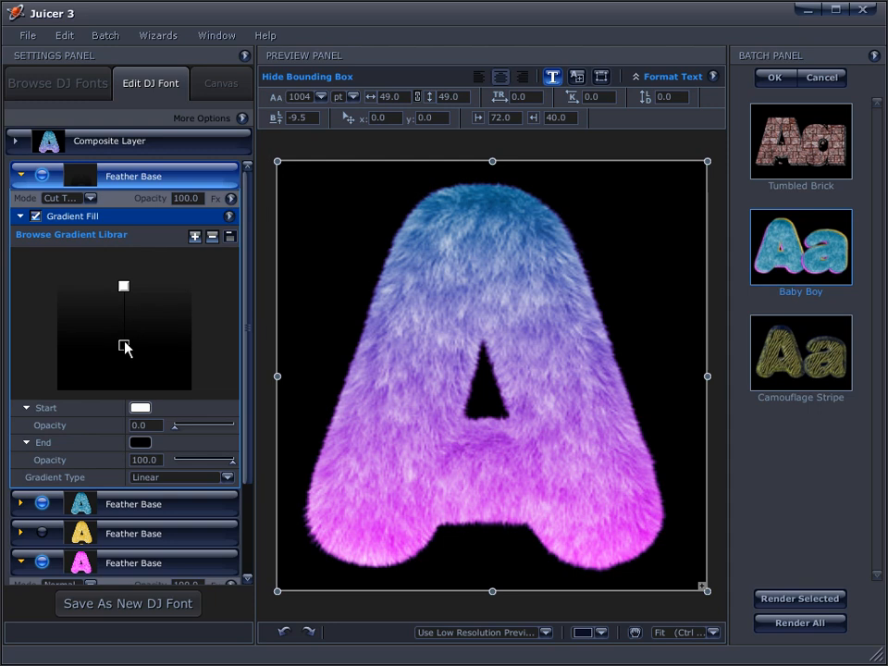
drag(121, 290, 121, 306)
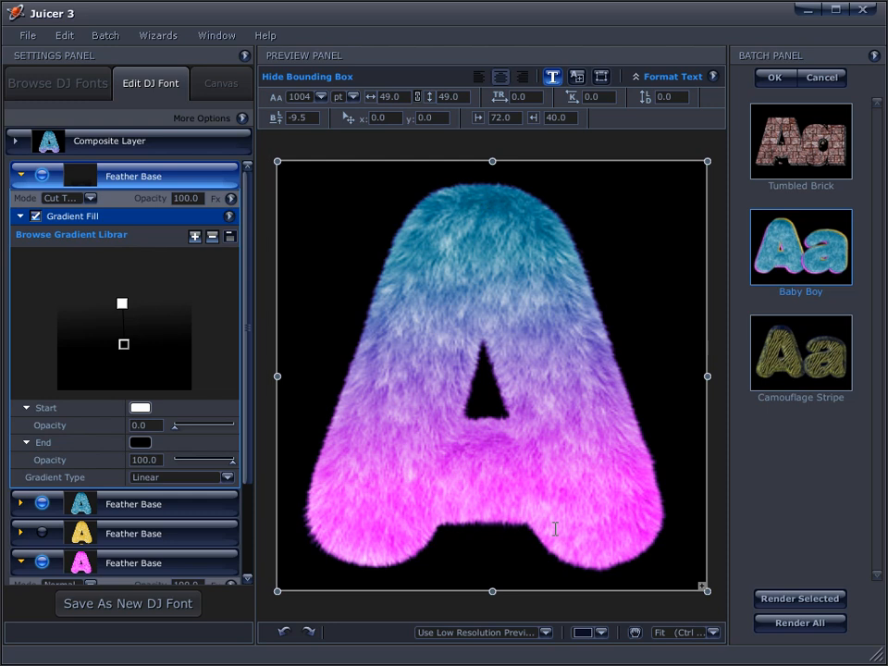
drag(121, 305, 123, 313)
drag(250, 391, 250, 490)
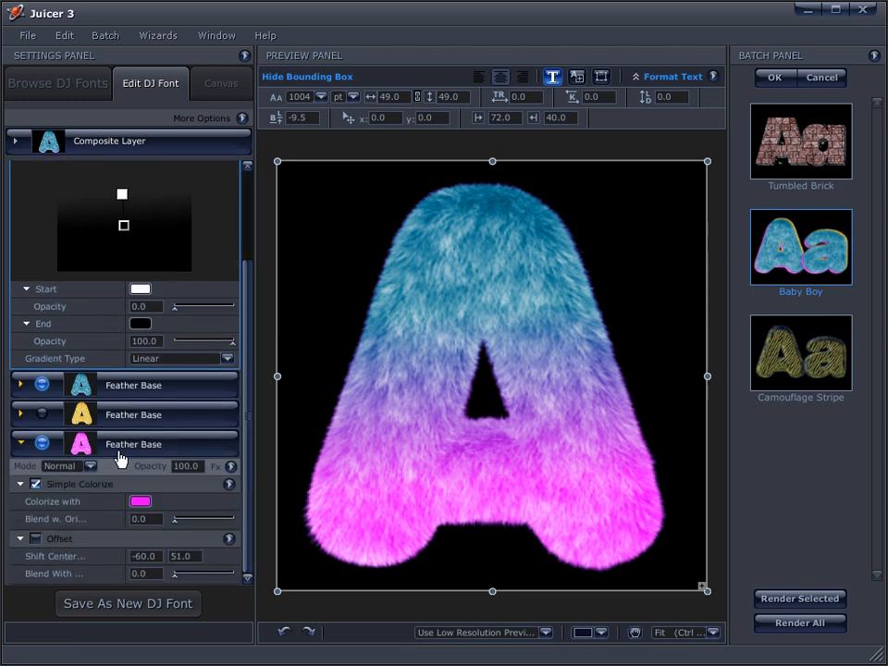
drag(251, 361, 250, 271)
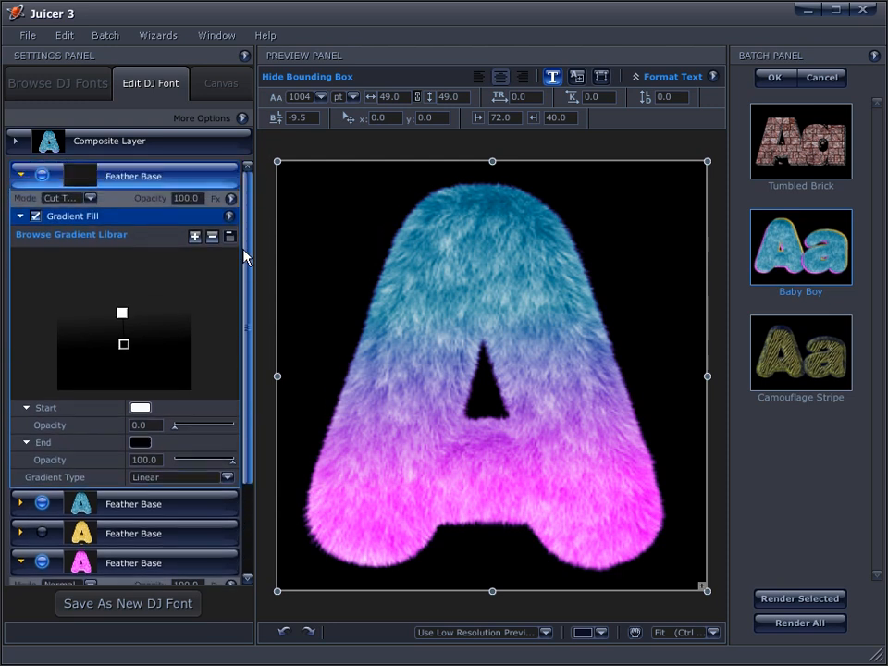
mouse_move(123, 346)
mouse_down()
mouse_move(135, 346)
mouse_move(135, 334)
mouse_up()
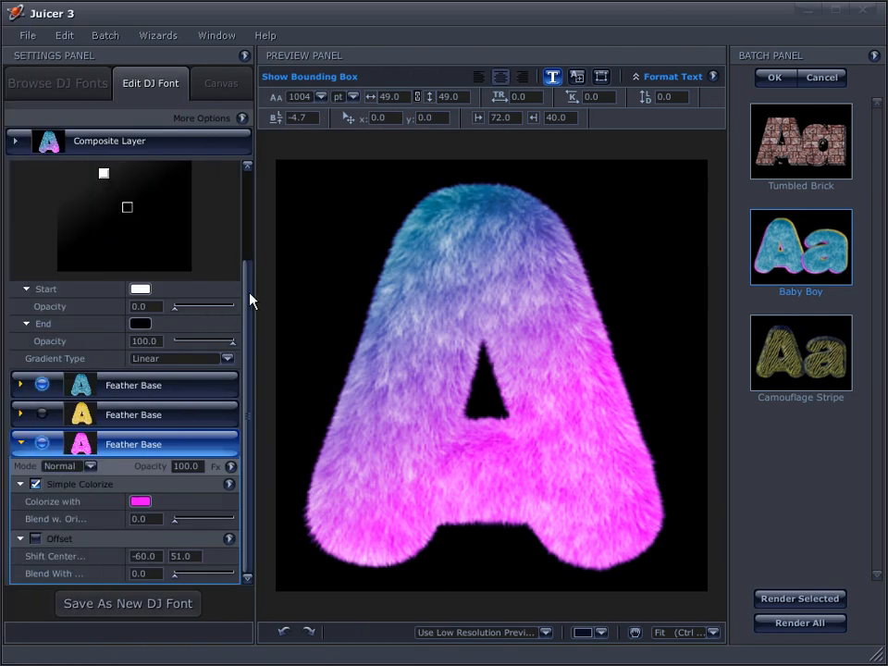
drag(248, 302, 239, 178)
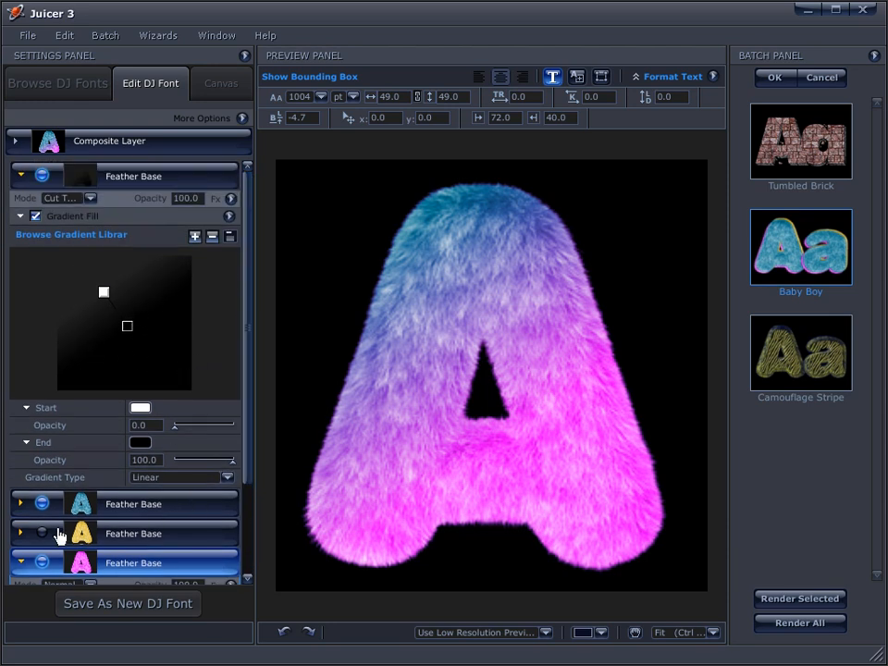
Disable Simple Colorize on the blue Feather Base layer and add a Texture Fill effect to it.
click(20, 504)
drag(246, 422, 248, 564)
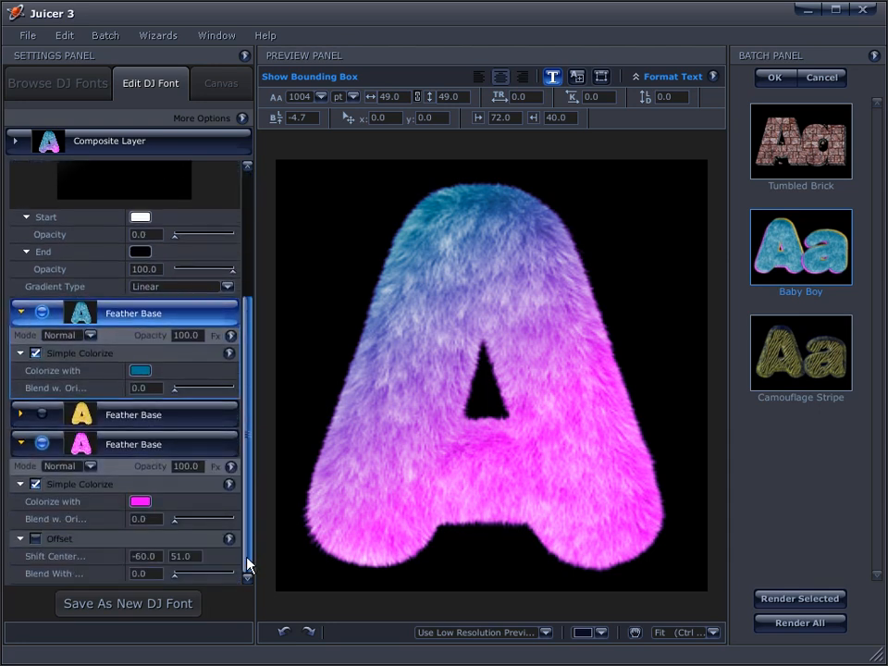
click(36, 353)
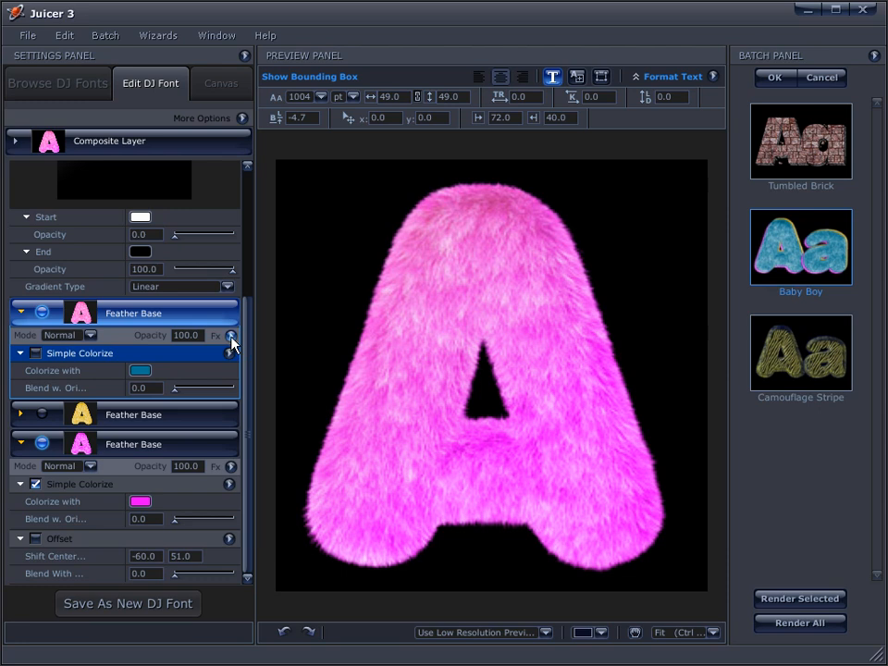
click(232, 336)
click(279, 528)
drag(246, 417, 241, 497)
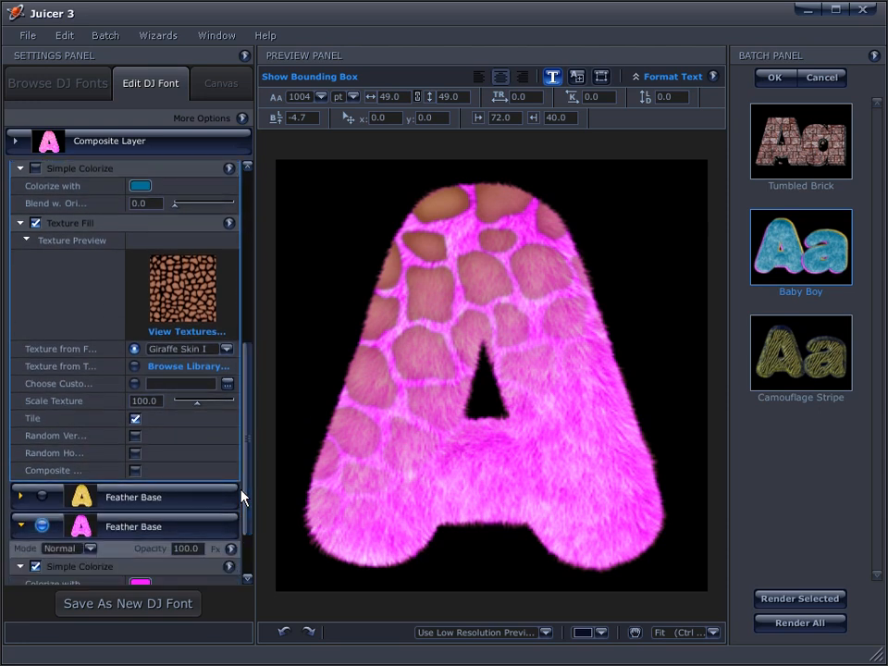
Apply the black-and-white "Circles & Squ..." texture from the Texture Library to the Texture Fill.
click(209, 367)
drag(246, 288, 248, 326)
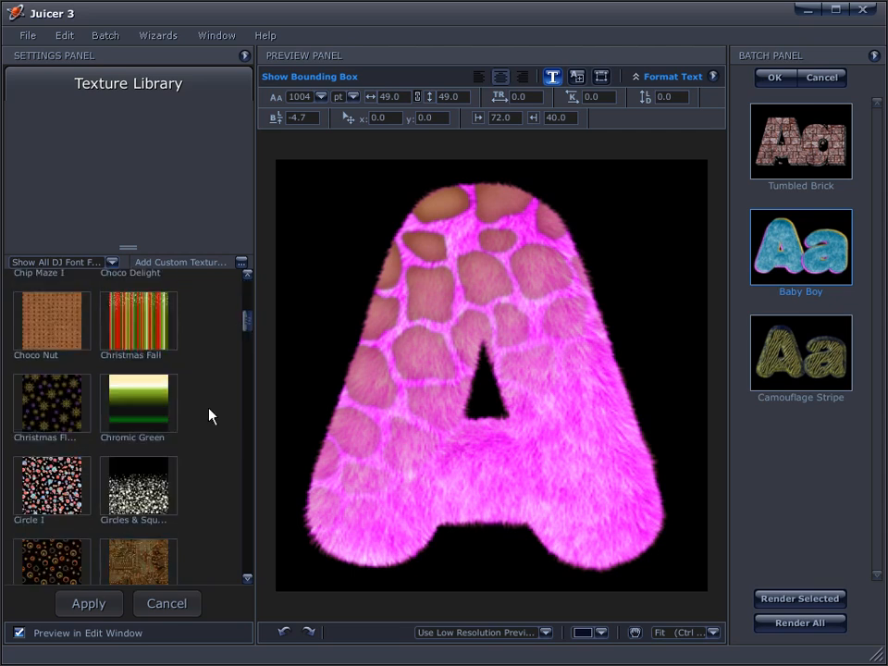
click(137, 492)
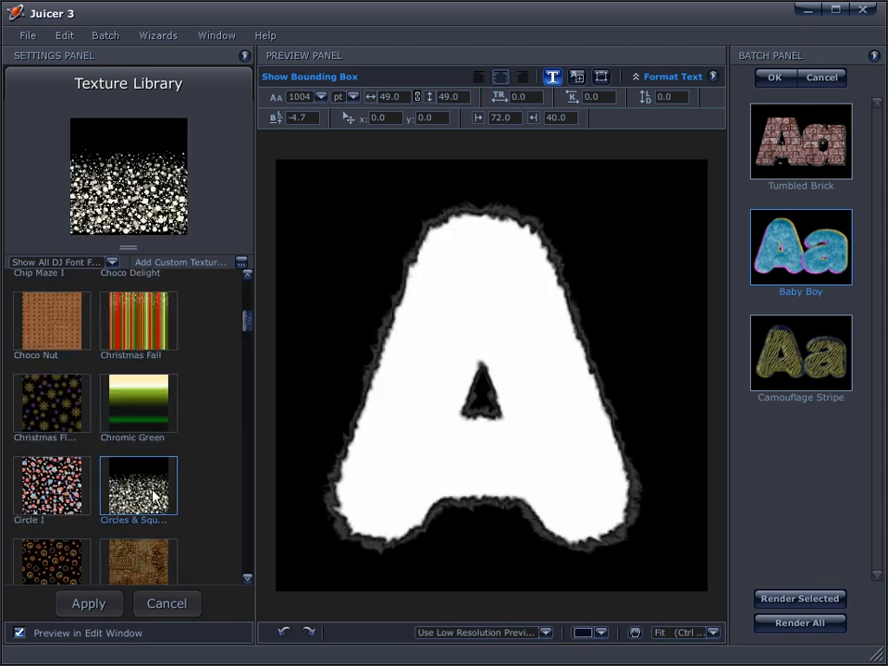
click(94, 605)
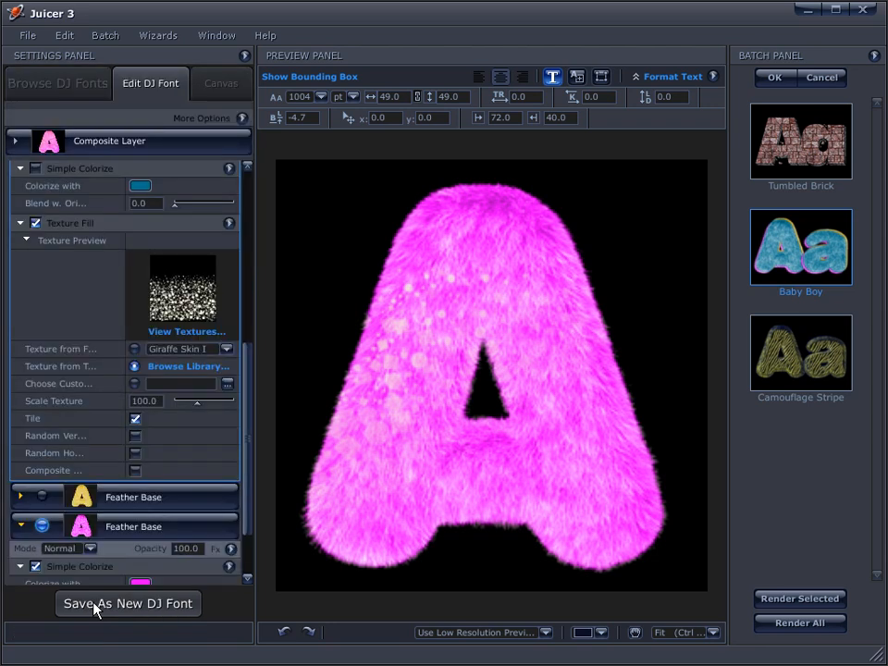
Set the top gradient's Start opacity to 100.0 and End opacity to 0.0, and reposition its points to confine the texture to the letter's lower right.
drag(248, 378, 241, 193)
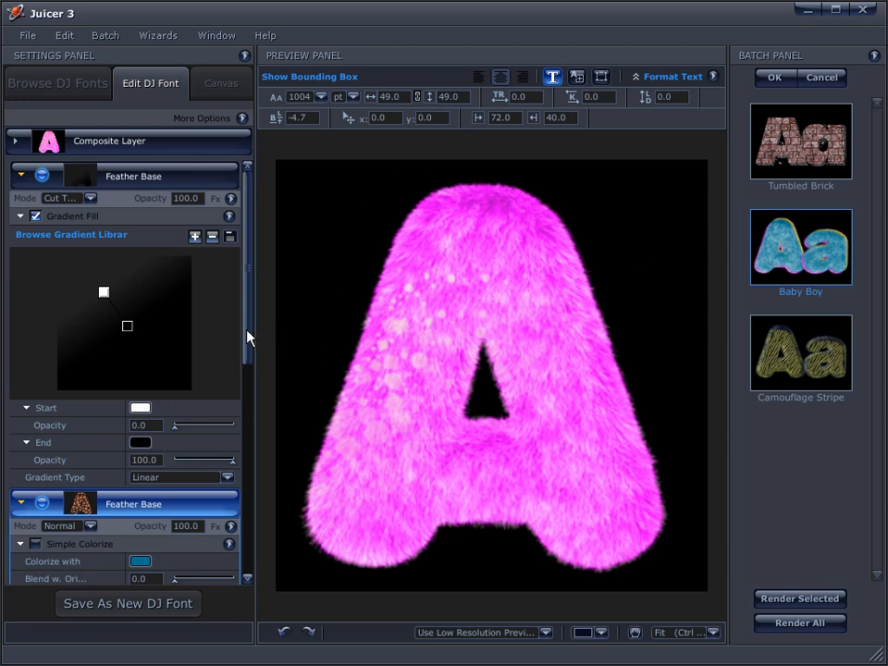
drag(173, 429, 176, 463)
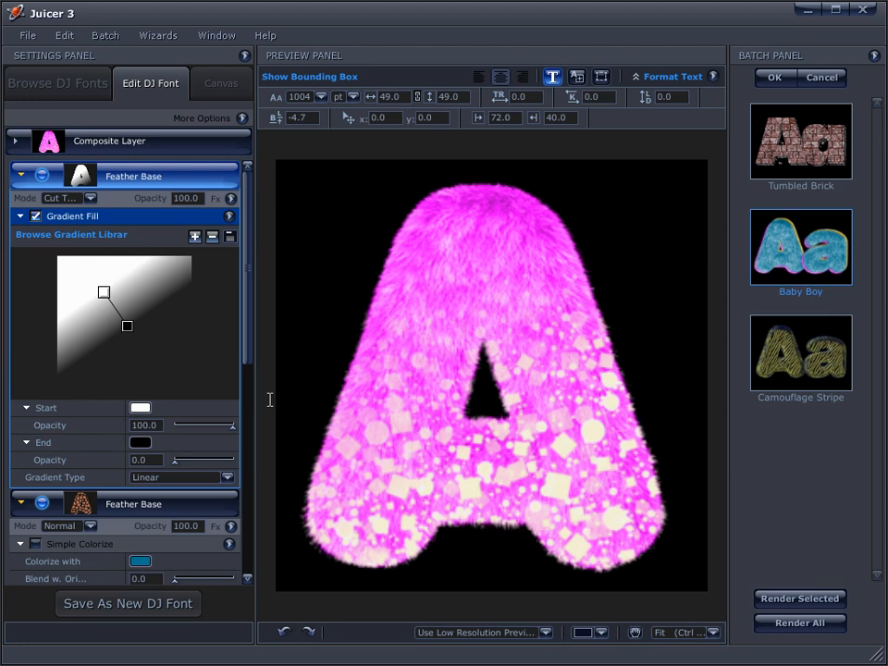
drag(128, 331, 105, 282)
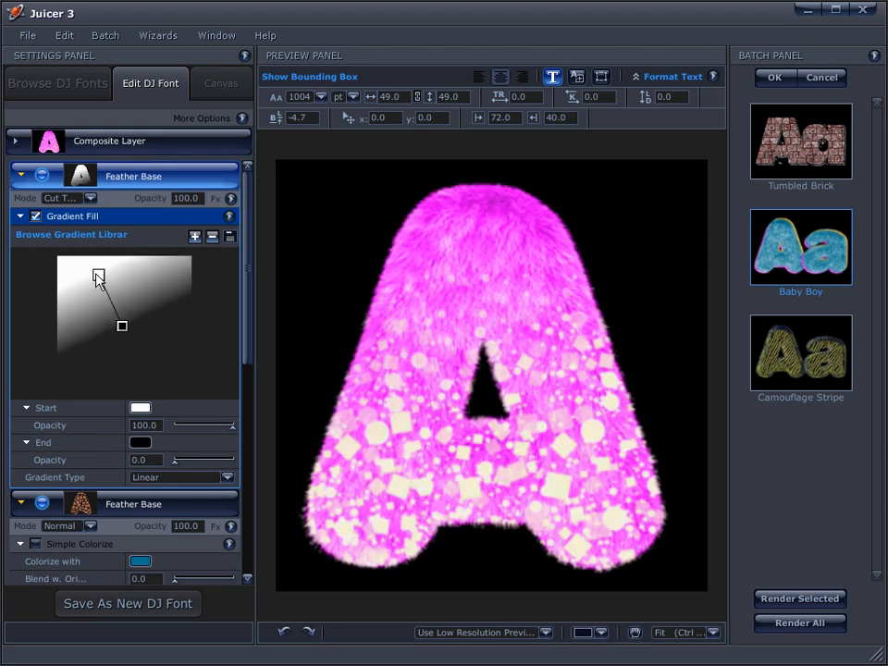
drag(122, 326, 141, 351)
drag(105, 281, 113, 316)
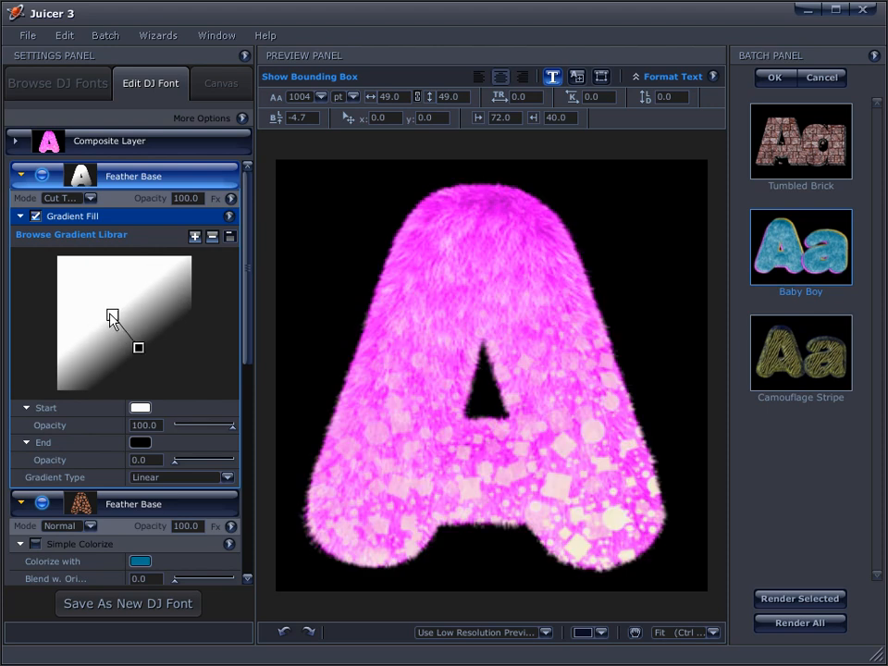
Replace the Texture Fill's texture on the layer below with the vertical-striped "Behind the B..." texture from the Texture Library.
drag(247, 344, 243, 482)
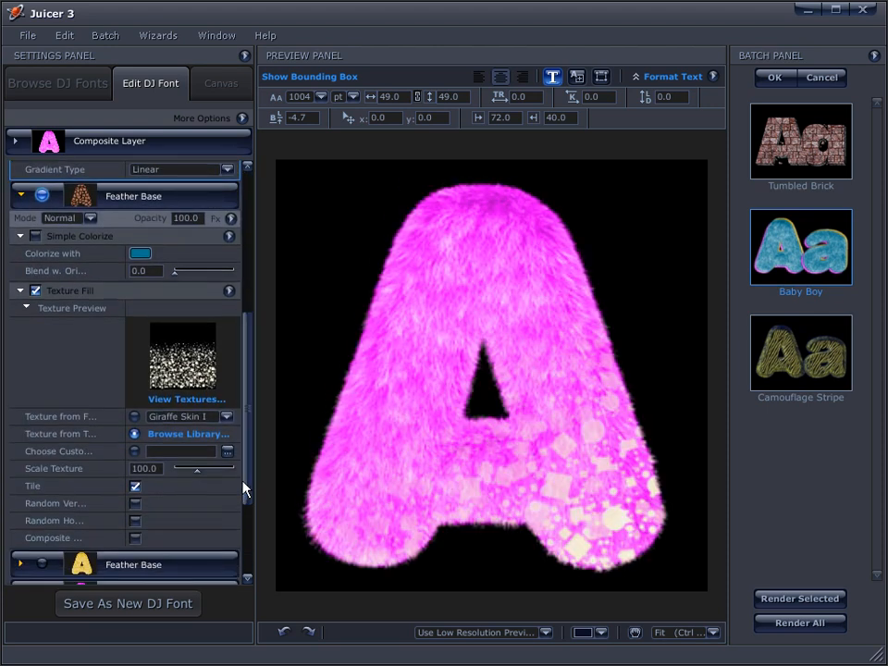
click(186, 442)
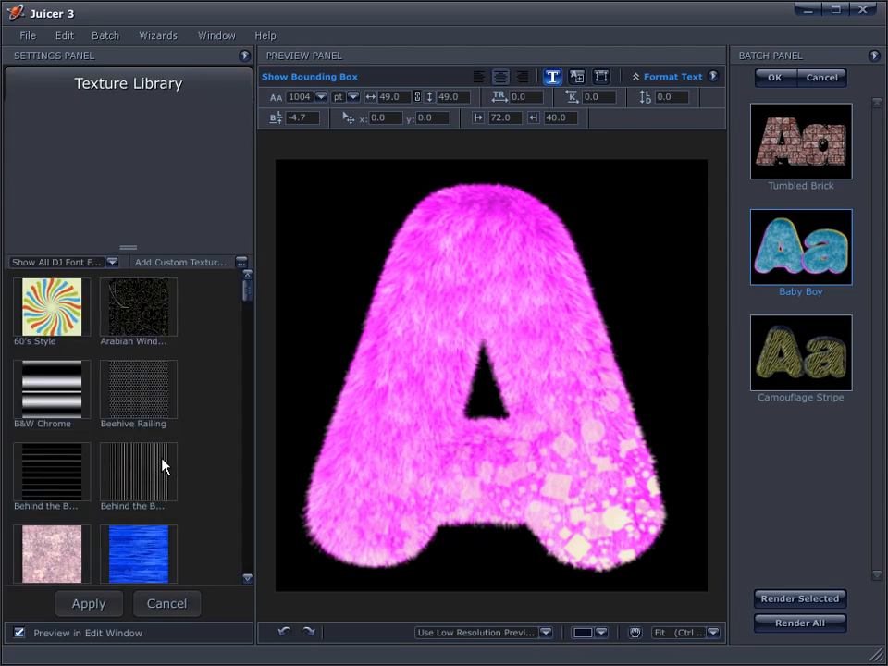
click(149, 477)
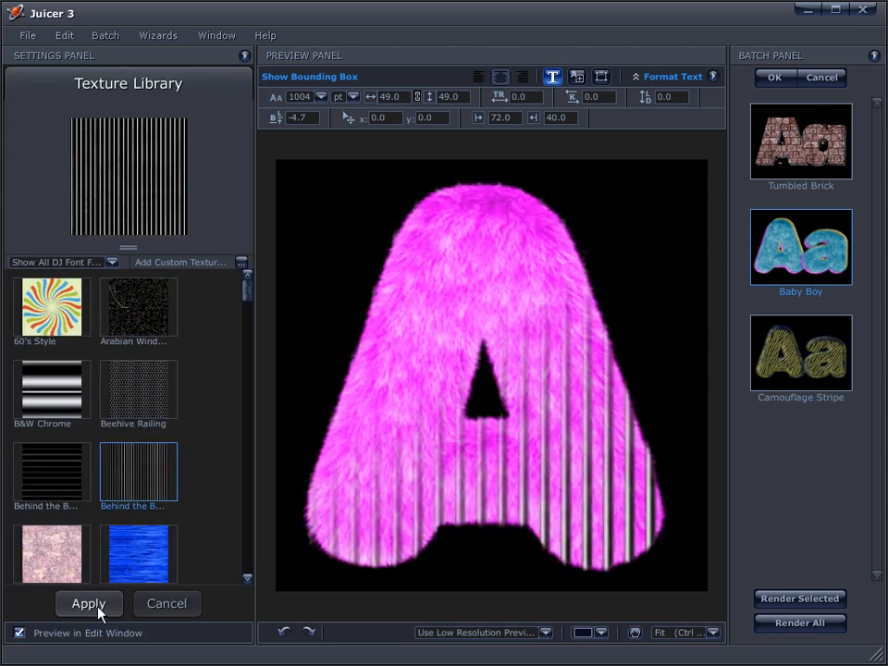
click(89, 605)
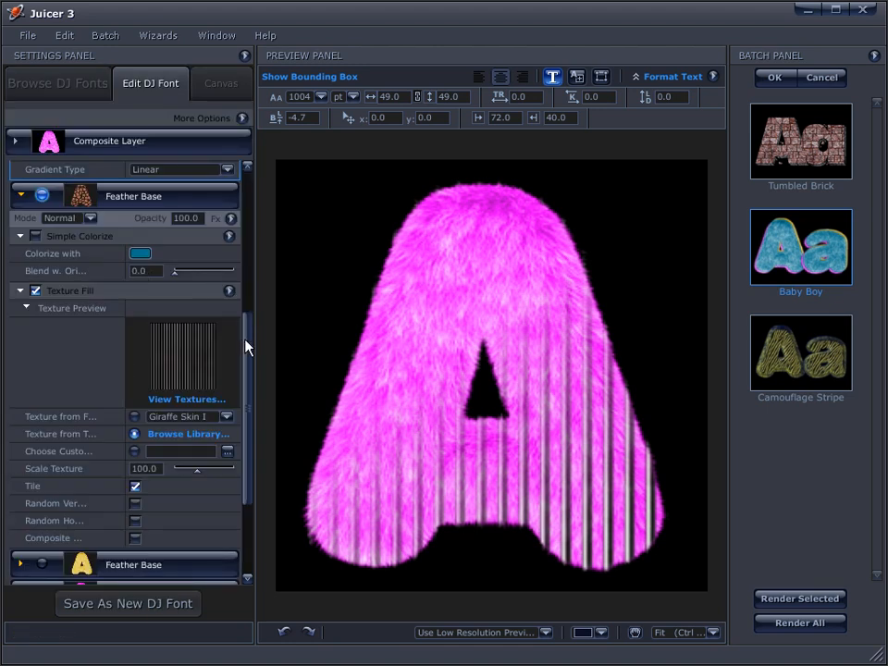
Try intermediate Start and End opacities on the top layer's gradient, and return both to their extremes.
drag(248, 344, 243, 227)
drag(230, 387, 214, 385)
drag(175, 419, 224, 382)
drag(191, 415, 173, 413)
drag(222, 380, 250, 381)
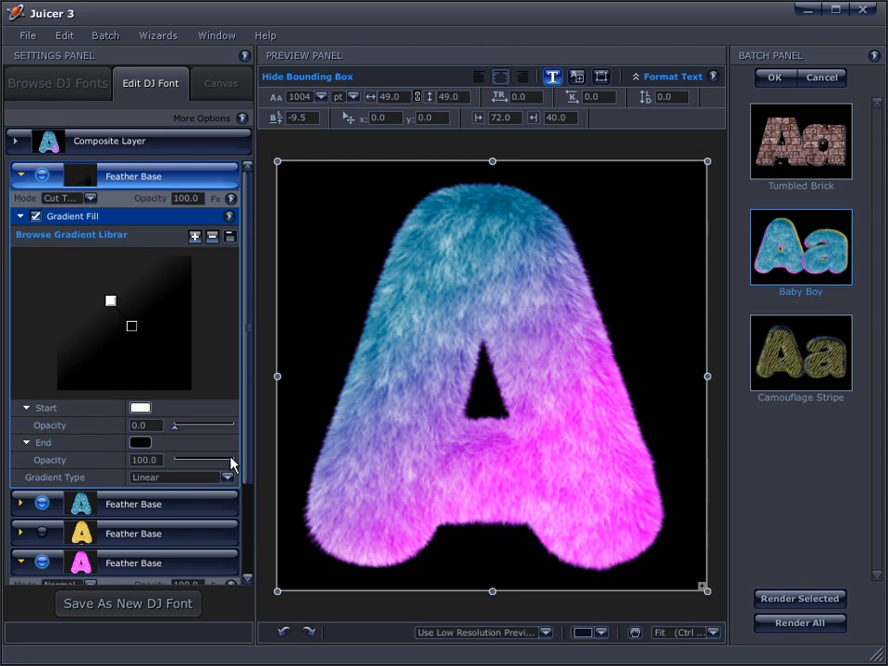
Move the gradient's start and end points farther apart on the top Feather Base layer to soften the blue-to-pink fade.
drag(252, 474, 248, 574)
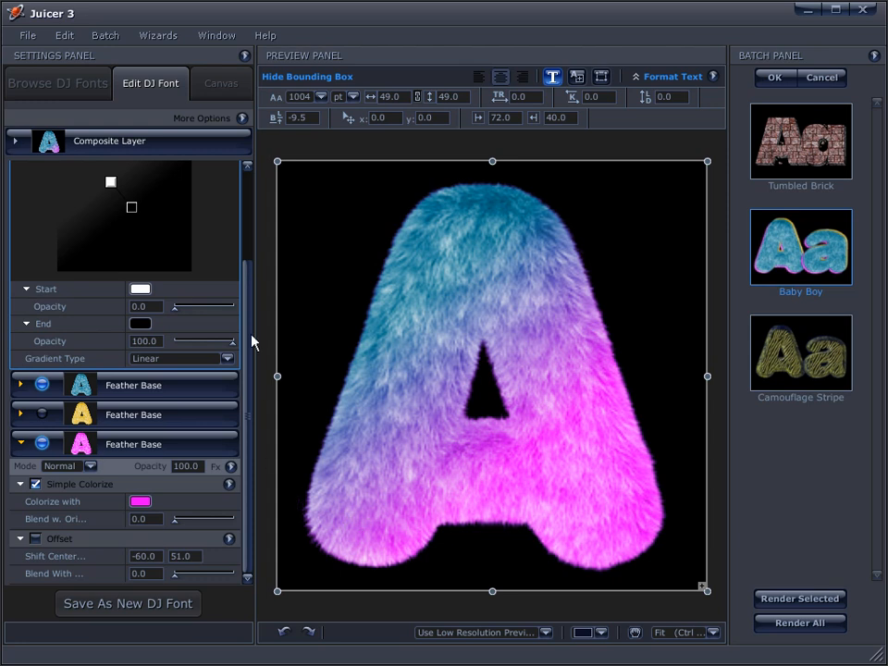
drag(248, 338, 246, 222)
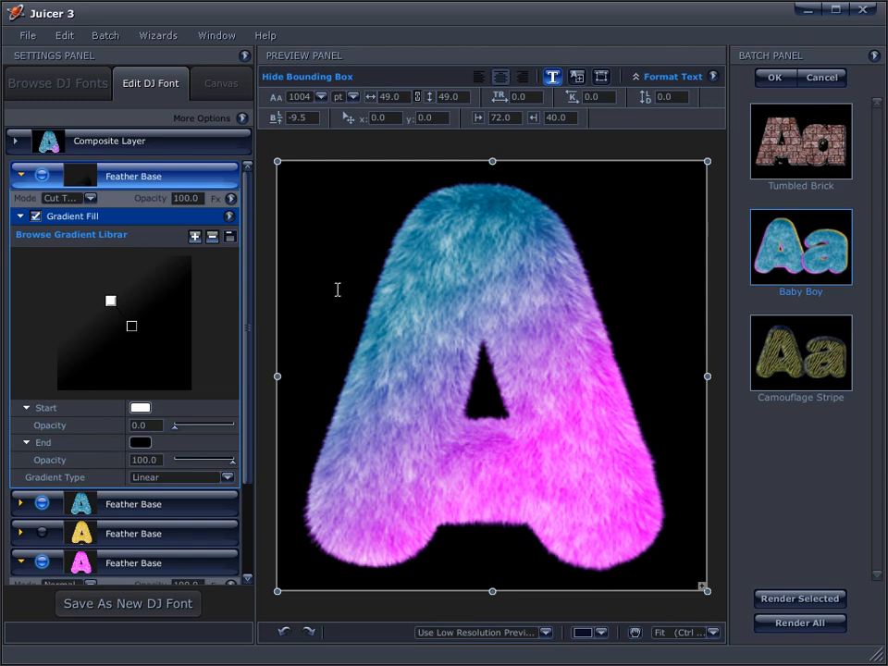
drag(134, 329, 133, 358)
drag(110, 302, 106, 296)
drag(135, 363, 129, 343)
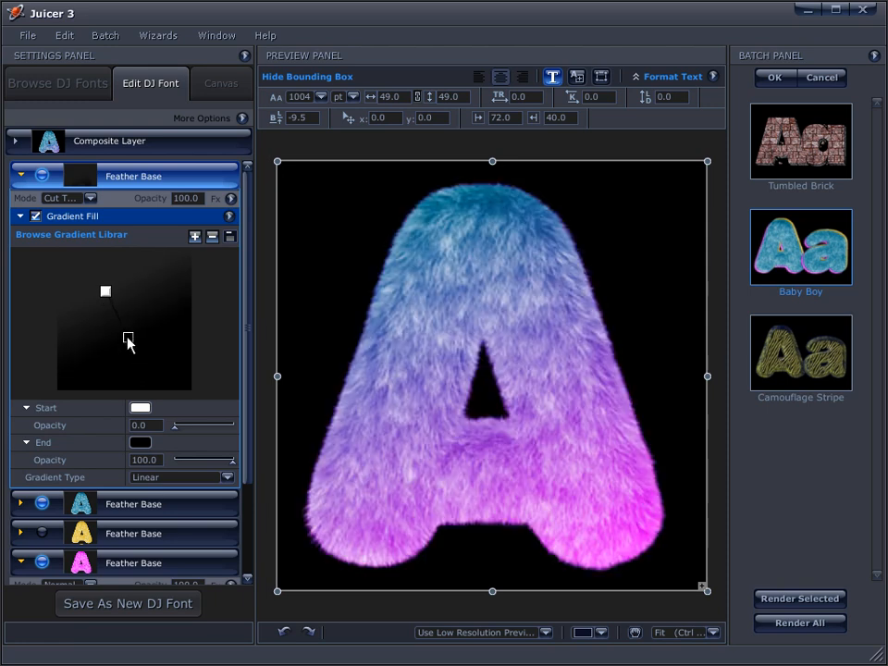
Reposition the gradient's points, with the start almost directly above the end, so blue fades nearly straight down into pink.
drag(110, 300, 151, 306)
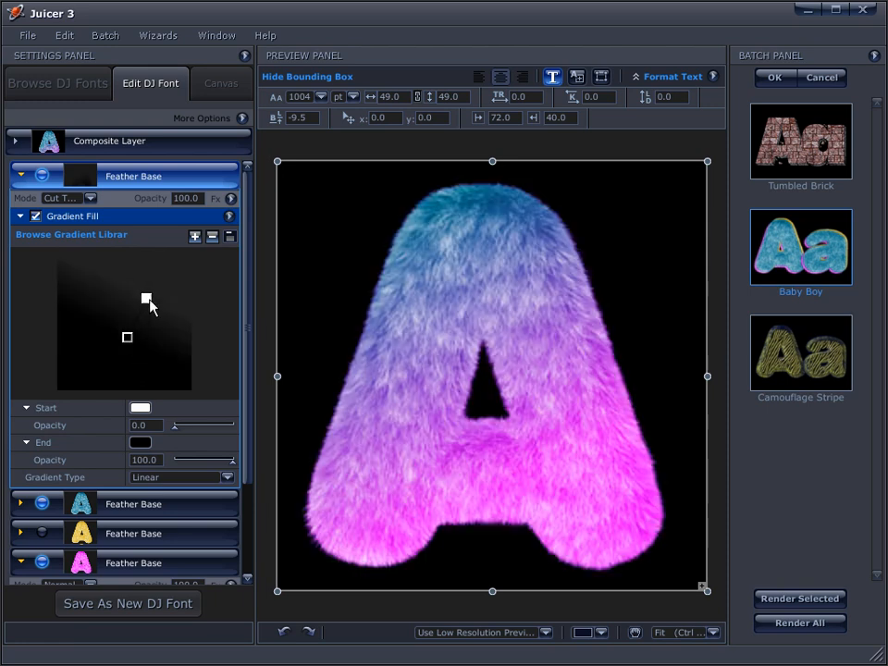
drag(124, 340, 111, 357)
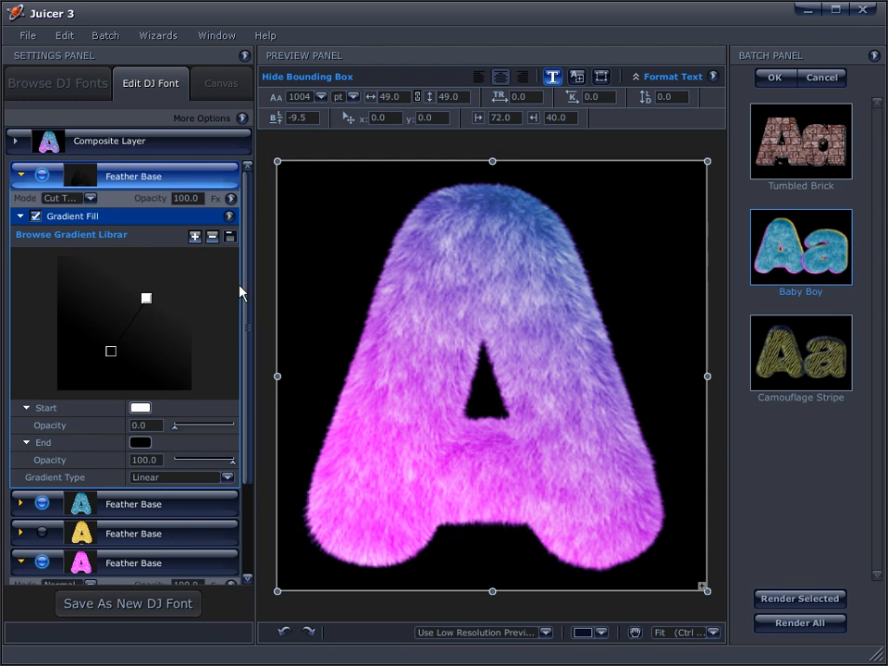
drag(145, 298, 132, 305)
drag(111, 351, 127, 344)
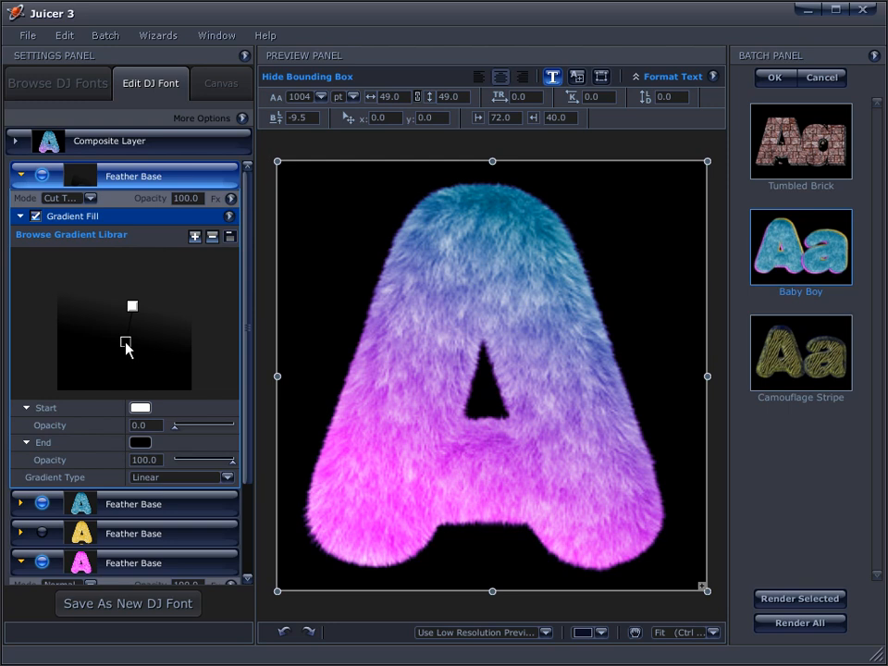